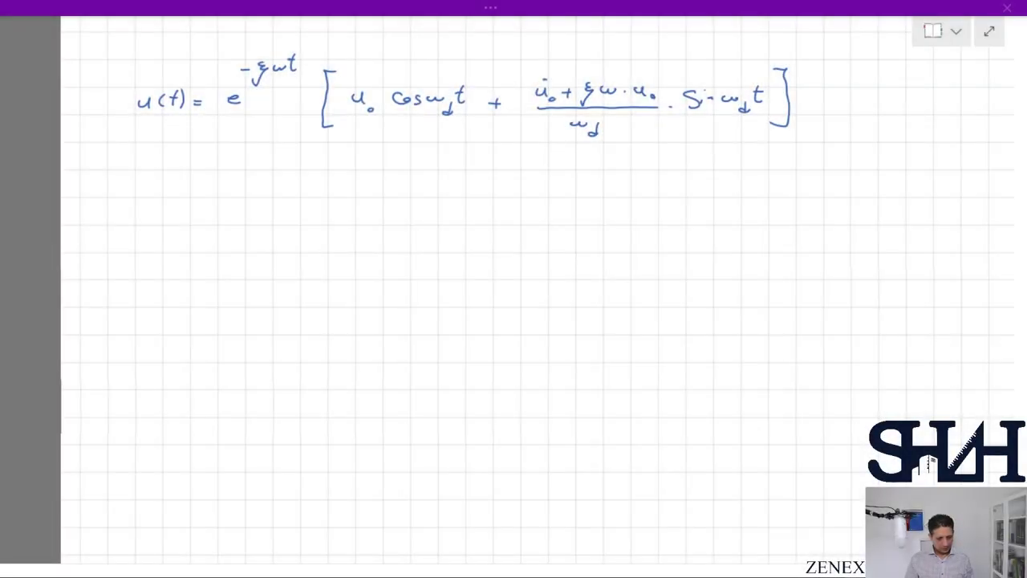
- Sketch a red spring-mass-damper system below the u(t) equation, labelling the spring K, the damper C and the mass m
{"action": "scroll", "coordinate": [328, 345], "scroll_direction": "up", "scroll_amount": 3}
{"action": "scroll", "coordinate": [328, 344], "scroll_direction": "down", "scroll_amount": 2}
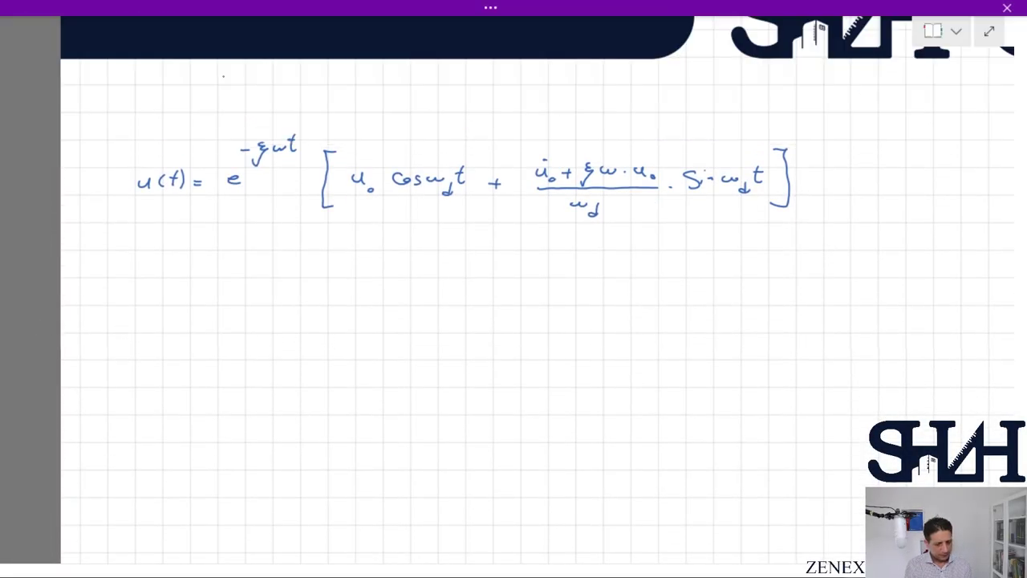
{"action": "left_click_drag", "start_coordinate": [298, 250], "coordinate": [299, 291]}
{"action": "mouse_move", "coordinate": [250, 250]}
{"action": "left_mouse_down"}
{"action": "mouse_move", "coordinate": [299, 251]}
{"action": "mouse_move", "coordinate": [254, 290]}
{"action": "mouse_move", "coordinate": [299, 290]}
{"action": "left_mouse_up"}
{"action": "mouse_move", "coordinate": [269, 267]}
{"action": "left_mouse_down"}
{"action": "mouse_move", "coordinate": [284, 273]}
{"action": "mouse_move", "coordinate": [232, 256]}
{"action": "left_mouse_up"}
{"action": "mouse_move", "coordinate": [228, 259]}
{"action": "left_mouse_down"}
{"action": "mouse_move", "coordinate": [171, 257]}
{"action": "mouse_move", "coordinate": [219, 243]}
{"action": "left_mouse_up"}
{"action": "left_click_drag", "start_coordinate": [251, 279], "coordinate": [230, 285]}
{"action": "mouse_move", "coordinate": [228, 280]}
{"action": "left_mouse_down"}
{"action": "mouse_move", "coordinate": [189, 280]}
{"action": "mouse_move", "coordinate": [218, 300]}
{"action": "mouse_move", "coordinate": [172, 280]}
{"action": "left_mouse_up"}
{"action": "left_click", "coordinate": [161, 262]}
{"action": "left_click_drag", "start_coordinate": [172, 247], "coordinate": [173, 293]}
{"action": "left_click_drag", "start_coordinate": [165, 252], "coordinate": [165, 263]}
{"action": "left_click_drag", "start_coordinate": [152, 251], "coordinate": [150, 274]}
{"action": "left_click_drag", "start_coordinate": [268, 298], "coordinate": [290, 299]}
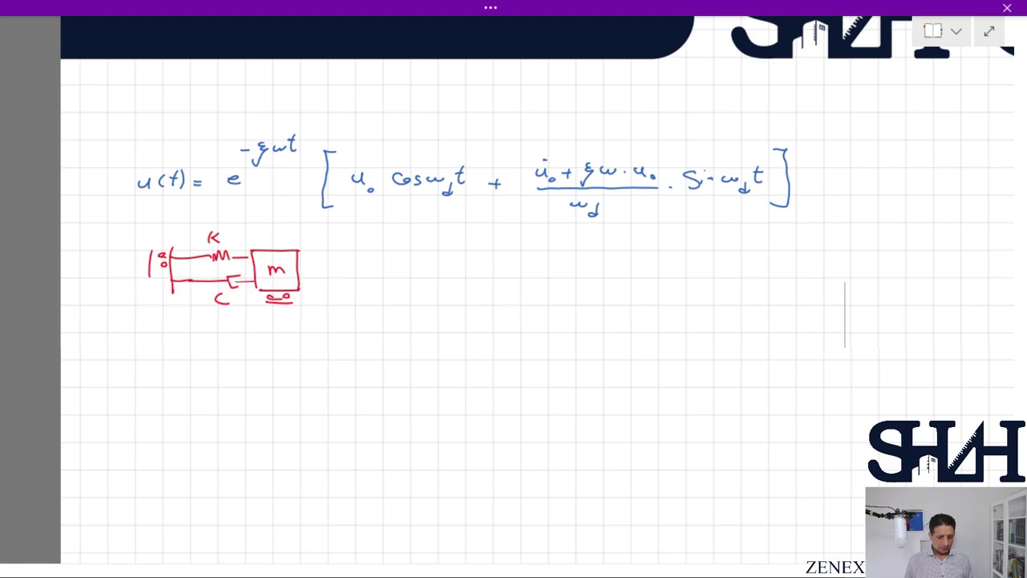
- Write the frequency formulas ω = √(K/m) and ω_d = ω·√(1 − ξ²) in red below the spring-mass-damper sketch
{"action": "left_click_drag", "start_coordinate": [166, 349], "coordinate": [205, 353]}
{"action": "mouse_move", "coordinate": [196, 360]}
{"action": "left_mouse_down"}
{"action": "mouse_move", "coordinate": [259, 333]}
{"action": "mouse_move", "coordinate": [241, 353]}
{"action": "mouse_move", "coordinate": [257, 358]}
{"action": "mouse_move", "coordinate": [255, 371]}
{"action": "mouse_move", "coordinate": [341, 354]}
{"action": "mouse_move", "coordinate": [343, 373]}
{"action": "left_mouse_up"}
{"action": "left_click_drag", "start_coordinate": [358, 355], "coordinate": [367, 359]}
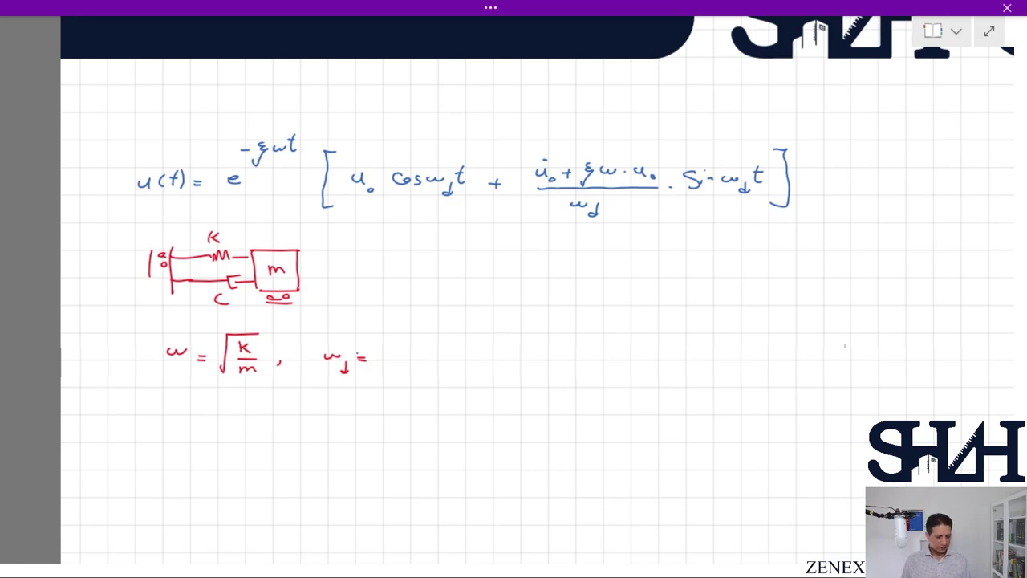
{"action": "left_click", "coordinate": [415, 361]}
{"action": "left_click_drag", "start_coordinate": [386, 351], "coordinate": [434, 337]}
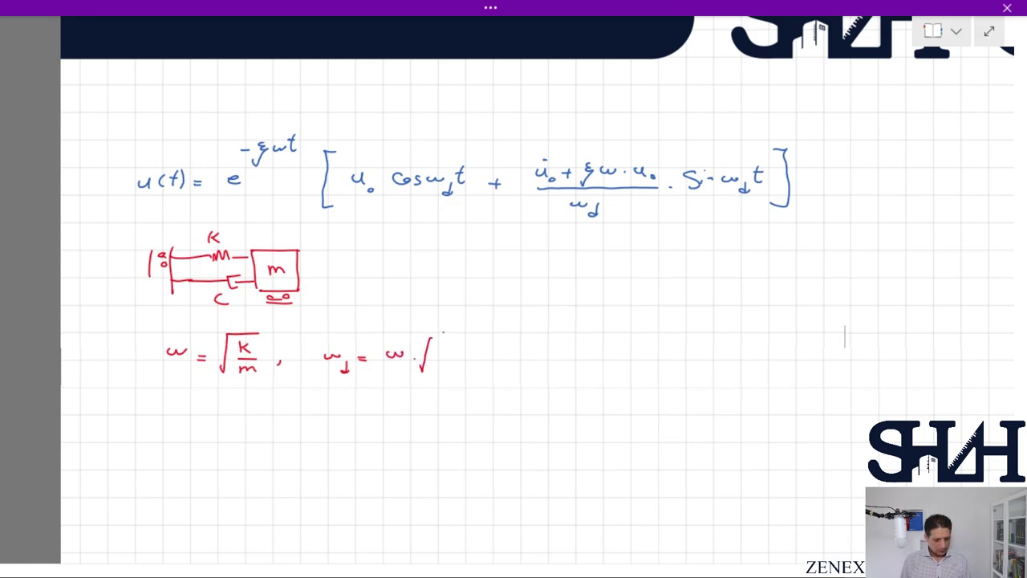
{"action": "mouse_move", "coordinate": [507, 333]}
{"action": "left_mouse_down"}
{"action": "mouse_move", "coordinate": [434, 334]}
{"action": "mouse_move", "coordinate": [440, 361]}
{"action": "left_mouse_up"}
{"action": "left_click_drag", "start_coordinate": [451, 358], "coordinate": [473, 380]}
{"action": "left_click_drag", "start_coordinate": [491, 343], "coordinate": [499, 350]}
{"action": "left_click", "coordinate": [505, 361]}
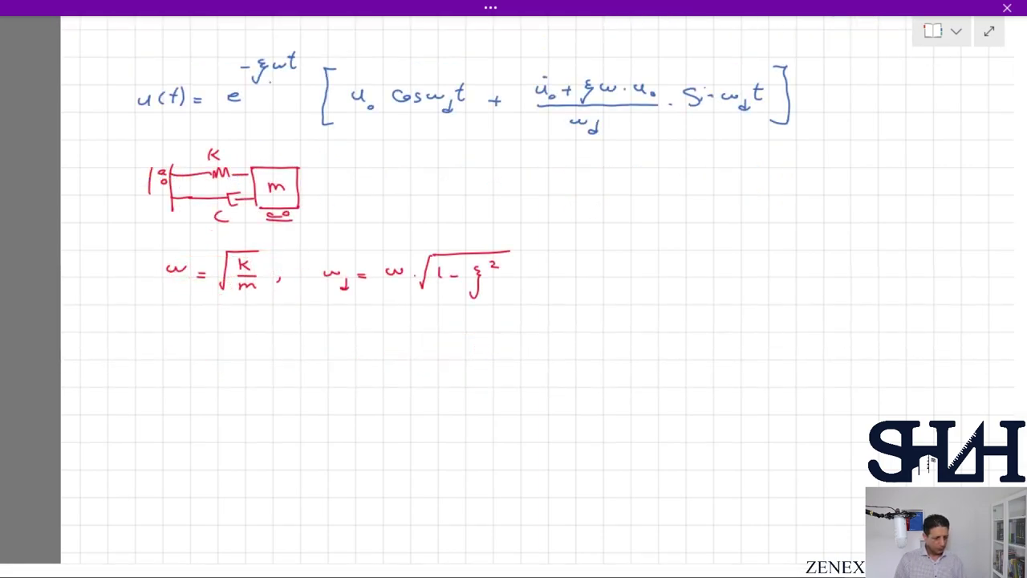
- Draw a black vertical column on a fixed base below the formulas, with a height dimension of 3 m beside it
{"action": "left_click", "coordinate": [491, 7]}
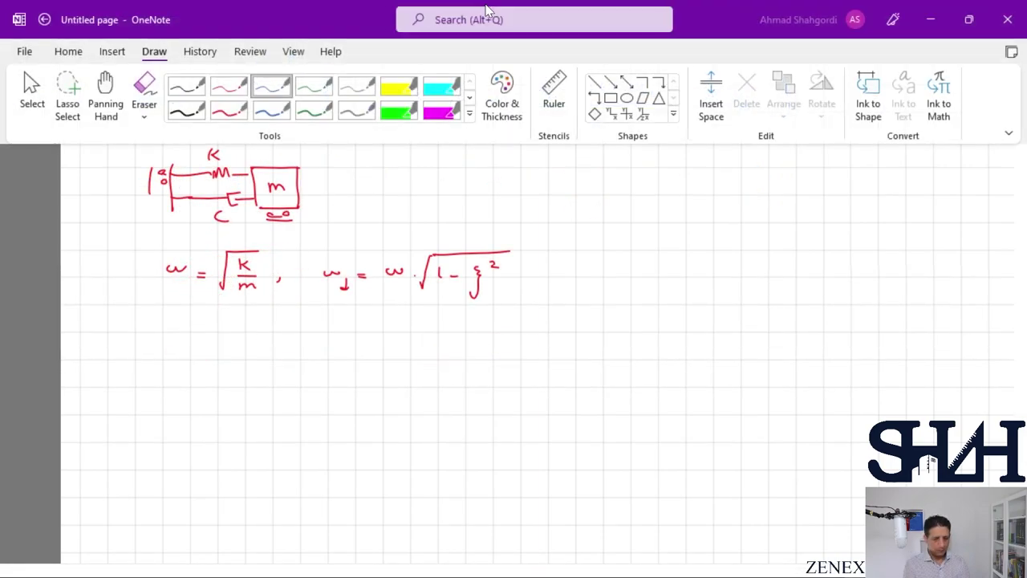
{"action": "left_click", "coordinate": [184, 87]}
{"action": "mouse_move", "coordinate": [246, 358]}
{"action": "left_mouse_down"}
{"action": "mouse_move", "coordinate": [246, 455]}
{"action": "mouse_move", "coordinate": [229, 456]}
{"action": "mouse_move", "coordinate": [260, 459]}
{"action": "mouse_move", "coordinate": [243, 467]}
{"action": "left_mouse_up"}
{"action": "left_click_drag", "start_coordinate": [237, 461], "coordinate": [213, 466]}
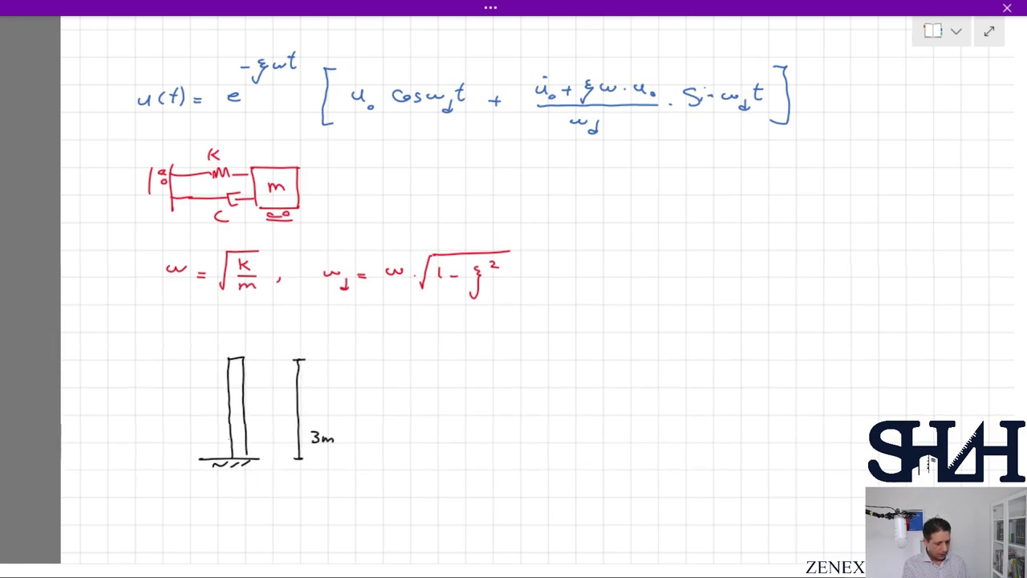
- Draw a leader arrow from the column's lower part and label the section SHS 200×10
{"action": "left_click_drag", "start_coordinate": [230, 440], "coordinate": [135, 507]}
{"action": "mouse_move", "coordinate": [147, 494]}
{"action": "left_mouse_down"}
{"action": "mouse_move", "coordinate": [147, 507]}
{"action": "mouse_move", "coordinate": [180, 509]}
{"action": "left_mouse_up"}
{"action": "left_click", "coordinate": [193, 507]}
{"action": "left_click_drag", "start_coordinate": [187, 503], "coordinate": [199, 507]}
{"action": "left_click_drag", "start_coordinate": [201, 502], "coordinate": [208, 510]}
{"action": "mouse_move", "coordinate": [208, 503]}
{"action": "left_mouse_down"}
{"action": "mouse_move", "coordinate": [201, 510]}
{"action": "mouse_move", "coordinate": [213, 510]}
{"action": "left_mouse_up"}
{"action": "left_click_drag", "start_coordinate": [221, 502], "coordinate": [220, 503]}
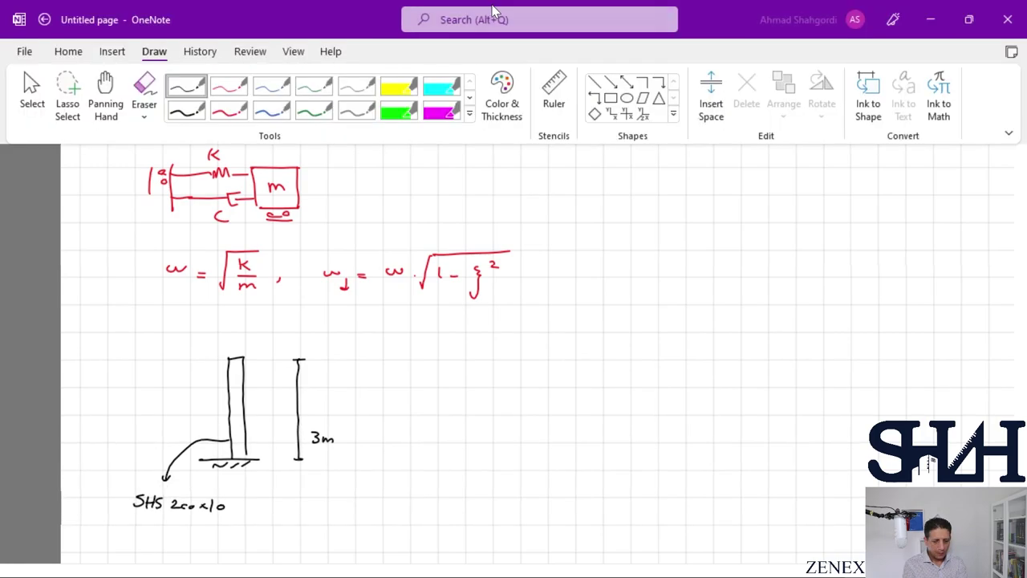
- Add a green hatched circular mass at the top of the column and label it 1 ton
{"action": "mouse_move", "coordinate": [243, 370]}
{"action": "left_mouse_down"}
{"action": "mouse_move", "coordinate": [249, 350]}
{"action": "mouse_move", "coordinate": [237, 366]}
{"action": "left_mouse_up"}
{"action": "left_click_drag", "start_coordinate": [233, 349], "coordinate": [246, 361]}
{"action": "left_click_drag", "start_coordinate": [250, 327], "coordinate": [250, 337]}
{"action": "left_click_drag", "start_coordinate": [268, 326], "coordinate": [273, 330]}
{"action": "left_click_drag", "start_coordinate": [277, 329], "coordinate": [293, 335]}
{"action": "left_click", "coordinate": [296, 333]}
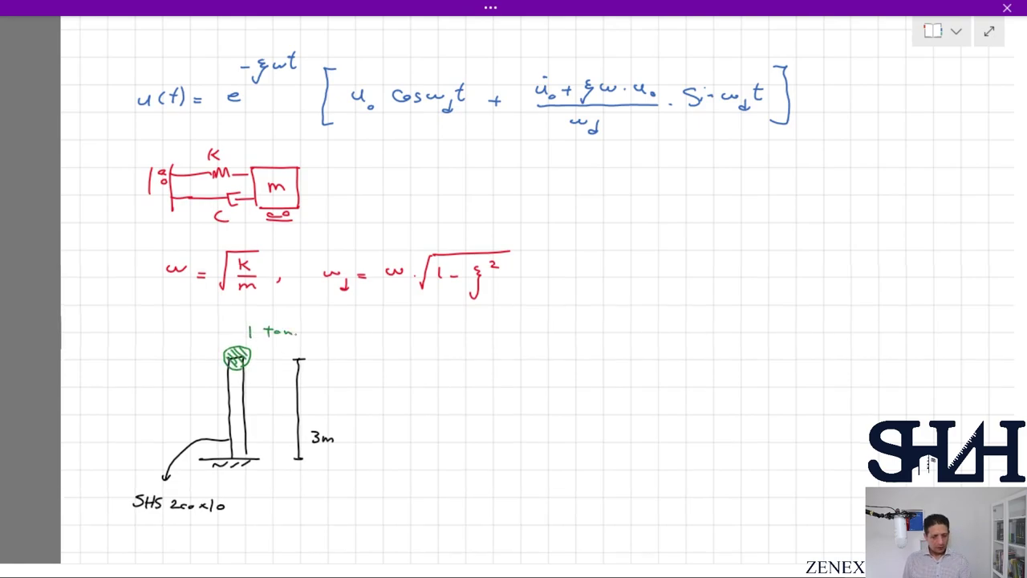
- Draw a red horizontal arrow pointing at the column's top mass and label it 1 m/s
{"action": "left_click", "coordinate": [490, 7]}
{"action": "left_click", "coordinate": [230, 84]}
{"action": "left_click_drag", "start_coordinate": [187, 358], "coordinate": [211, 357]}
{"action": "left_click_drag", "start_coordinate": [205, 352], "coordinate": [206, 362]}
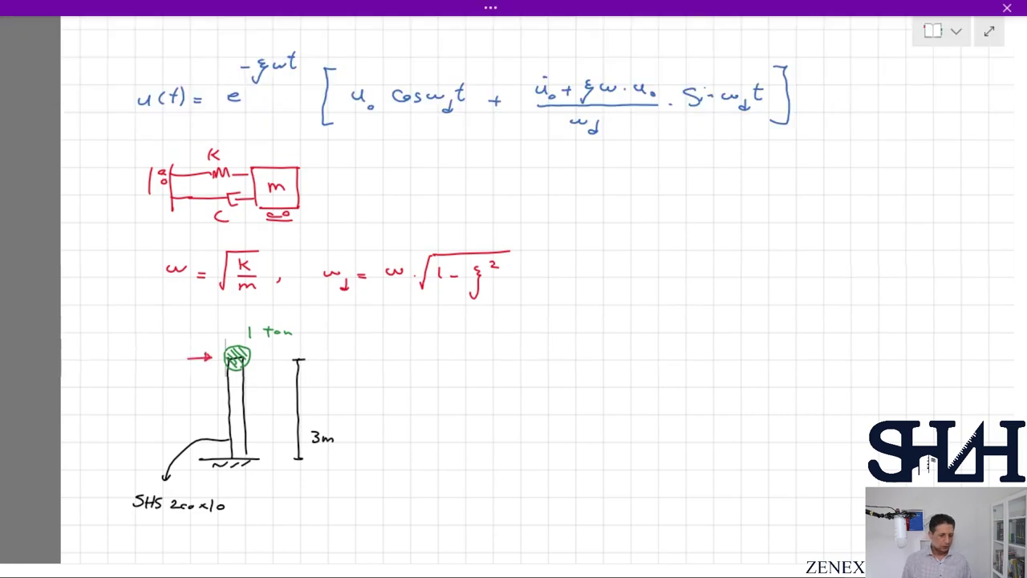
{"action": "left_click_drag", "start_coordinate": [162, 335], "coordinate": [163, 344]}
{"action": "left_click_drag", "start_coordinate": [167, 342], "coordinate": [181, 342]}
{"action": "mouse_move", "coordinate": [171, 350]}
{"action": "left_mouse_down"}
{"action": "mouse_move", "coordinate": [188, 342]}
{"action": "mouse_move", "coordinate": [174, 360]}
{"action": "left_mouse_up"}
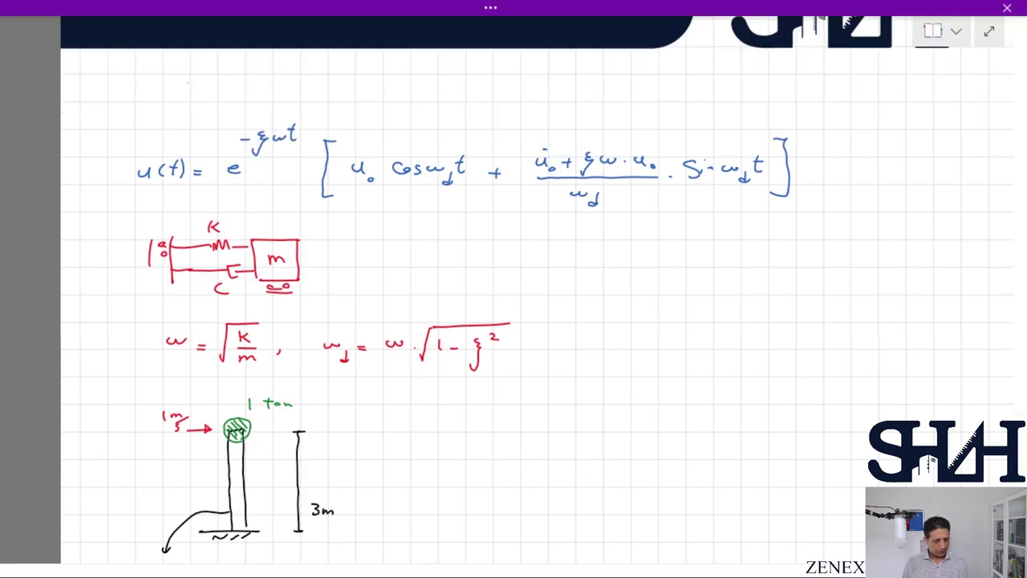
- Write the initial conditions u₀ = 0 and u̇₀ = 1 m/s in black beside the column sketch
{"action": "left_click_drag", "start_coordinate": [408, 426], "coordinate": [441, 429]}
{"action": "left_click", "coordinate": [450, 431]}
{"action": "left_click_drag", "start_coordinate": [415, 469], "coordinate": [442, 474]}
{"action": "left_click", "coordinate": [422, 464]}
{"action": "left_click", "coordinate": [426, 483]}
{"action": "left_click_drag", "start_coordinate": [448, 466], "coordinate": [450, 477]}
{"action": "left_click_drag", "start_coordinate": [463, 474], "coordinate": [481, 477]}
{"action": "left_click_drag", "start_coordinate": [479, 482], "coordinate": [474, 490]}
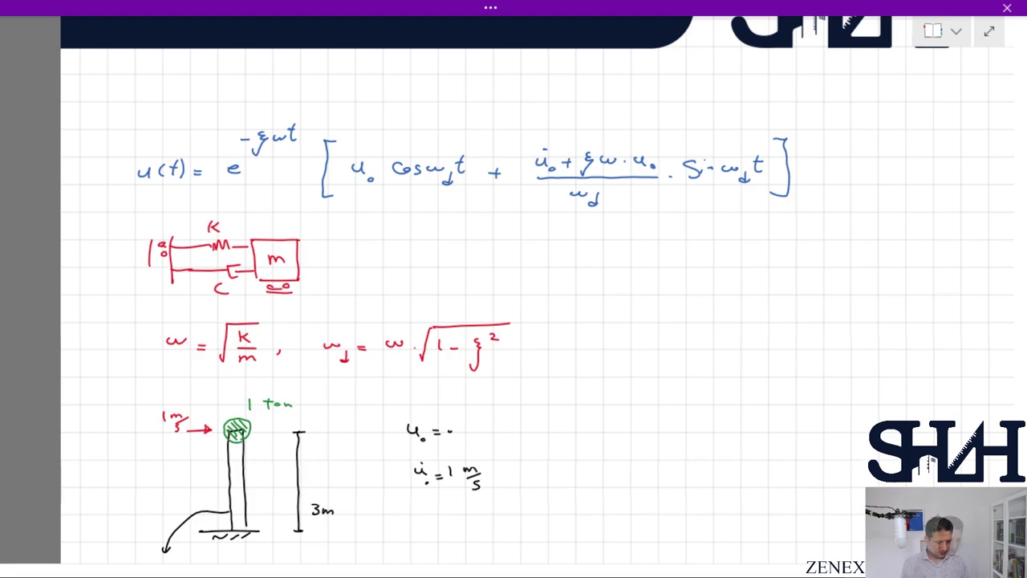
- Write the stiffness formula K = 3EI/h³ and the mass M = 1 ton below the initial conditions
{"action": "left_click_drag", "start_coordinate": [1022, 254], "coordinate": [1023, 291]}
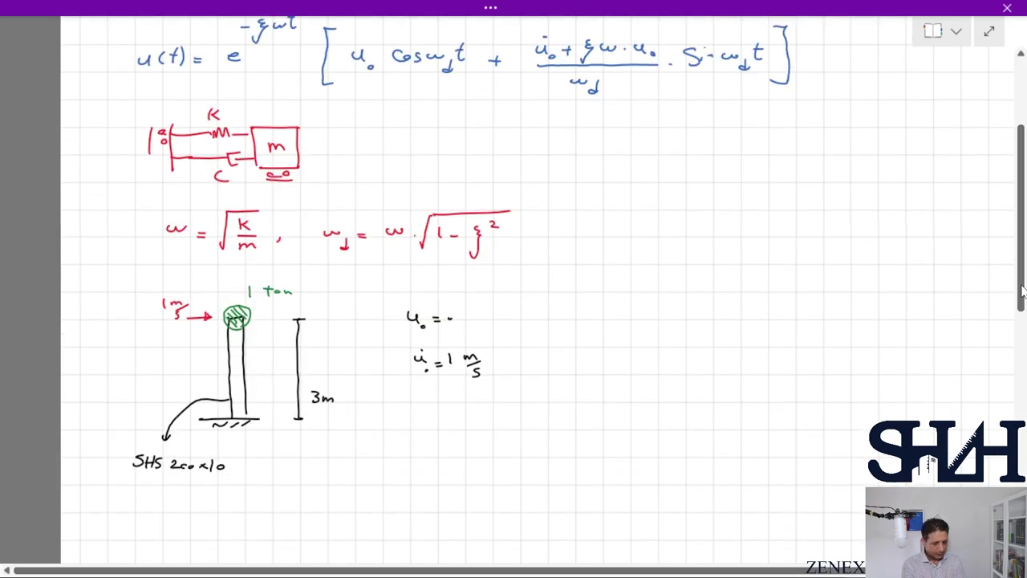
{"action": "left_click_drag", "start_coordinate": [396, 416], "coordinate": [396, 433]}
{"action": "mouse_move", "coordinate": [405, 419]}
{"action": "left_mouse_down"}
{"action": "mouse_move", "coordinate": [405, 432]}
{"action": "mouse_move", "coordinate": [422, 425]}
{"action": "left_mouse_up"}
{"action": "left_click_drag", "start_coordinate": [414, 430], "coordinate": [467, 427]}
{"action": "mouse_move", "coordinate": [434, 432]}
{"action": "left_mouse_down"}
{"action": "mouse_move", "coordinate": [477, 430]}
{"action": "mouse_move", "coordinate": [455, 453]}
{"action": "left_mouse_up"}
{"action": "left_click_drag", "start_coordinate": [455, 439], "coordinate": [461, 455]}
{"action": "mouse_move", "coordinate": [465, 440]}
{"action": "left_mouse_down"}
{"action": "mouse_move", "coordinate": [467, 449]}
{"action": "mouse_move", "coordinate": [513, 432]}
{"action": "left_mouse_up"}
{"action": "left_click_drag", "start_coordinate": [547, 428], "coordinate": [557, 433]}
{"action": "left_click_drag", "start_coordinate": [565, 426], "coordinate": [575, 426]}
{"action": "left_click_drag", "start_coordinate": [565, 431], "coordinate": [601, 431]}
{"action": "left_click_drag", "start_coordinate": [596, 423], "coordinate": [606, 423]}
{"action": "left_click_drag", "start_coordinate": [612, 425], "coordinate": [630, 432]}
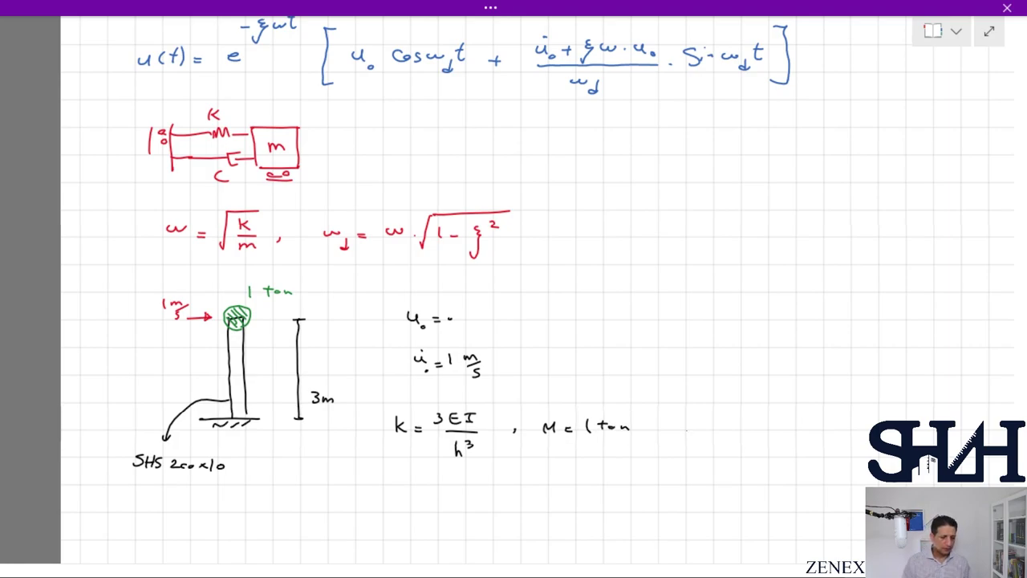
{"action": "left_click_drag", "start_coordinate": [610, 443], "coordinate": [610, 472]}
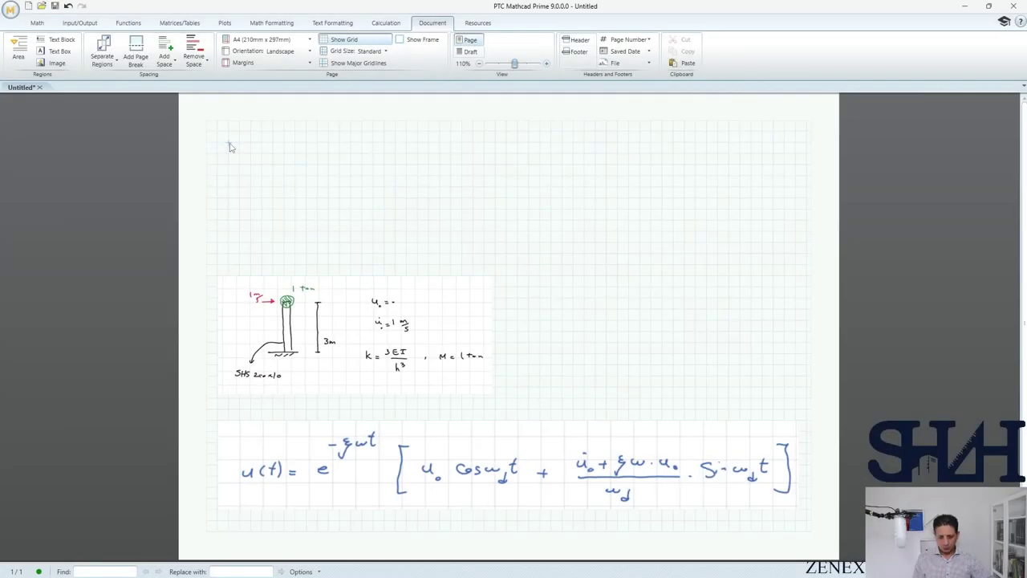
- In the Mathcad Prime worksheet, define the initial displacement u₀ as 0 m and the initial velocity u′₀ as 1 m/s
{"action": "type", "text": "u.0:0 m"}
{"action": "left_click", "coordinate": [296, 145]}
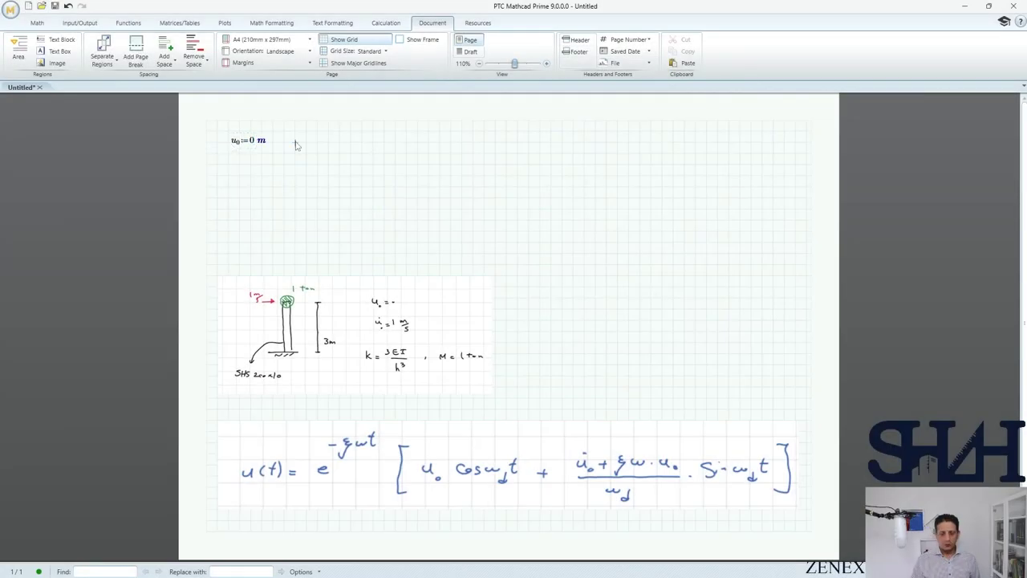
{"action": "type", "text": "u"}
{"action": "type", "text": ".0:1 m/s"}
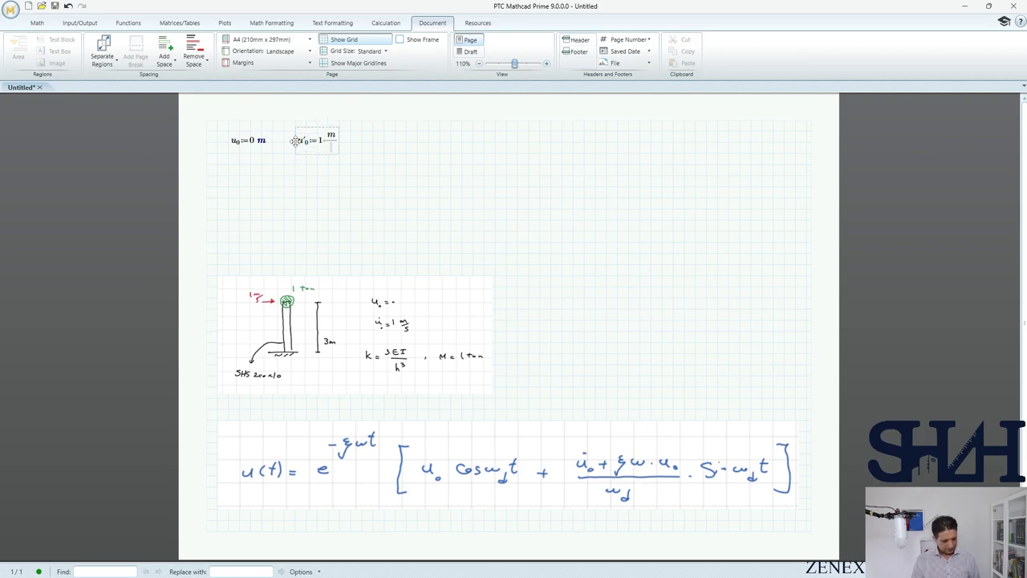
- Define the moment of inertia I as 44.71·10⁶ mm⁴ beside the initial velocity
{"action": "left_click", "coordinate": [373, 142]}
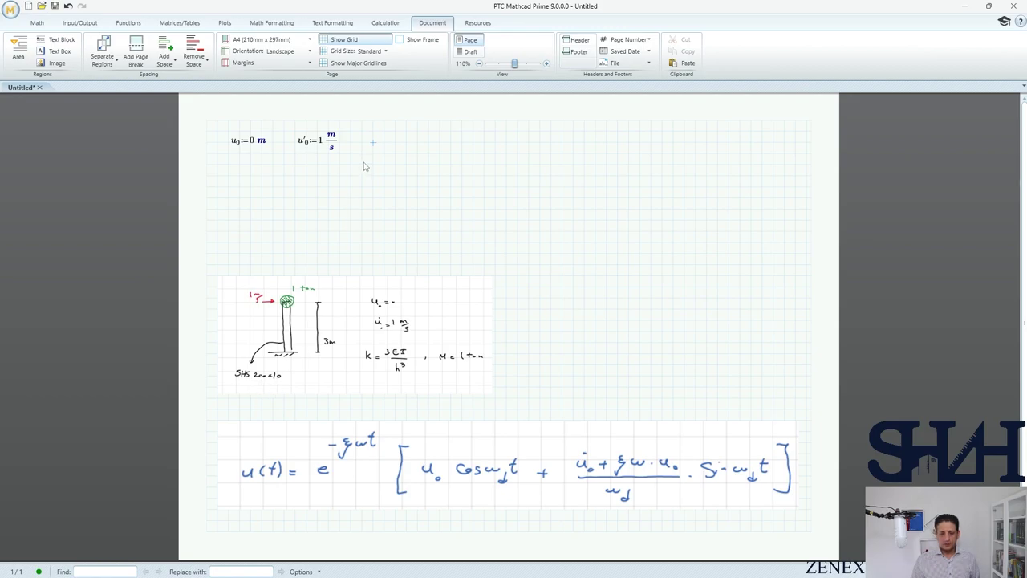
{"action": "type", "text": "I:4"}
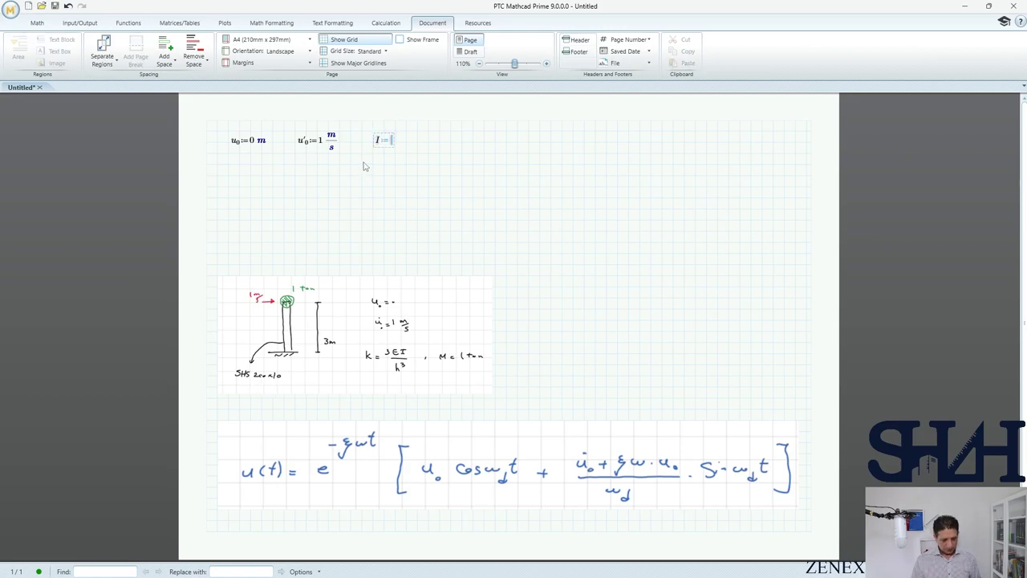
{"action": "type", "text": "4.71"}
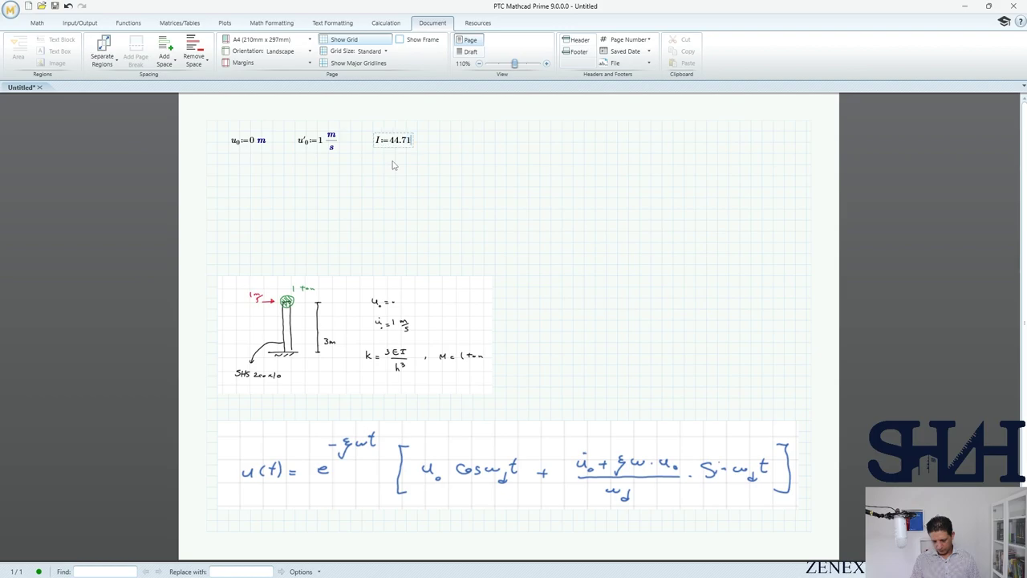
{"action": "type", "text": "*10"}
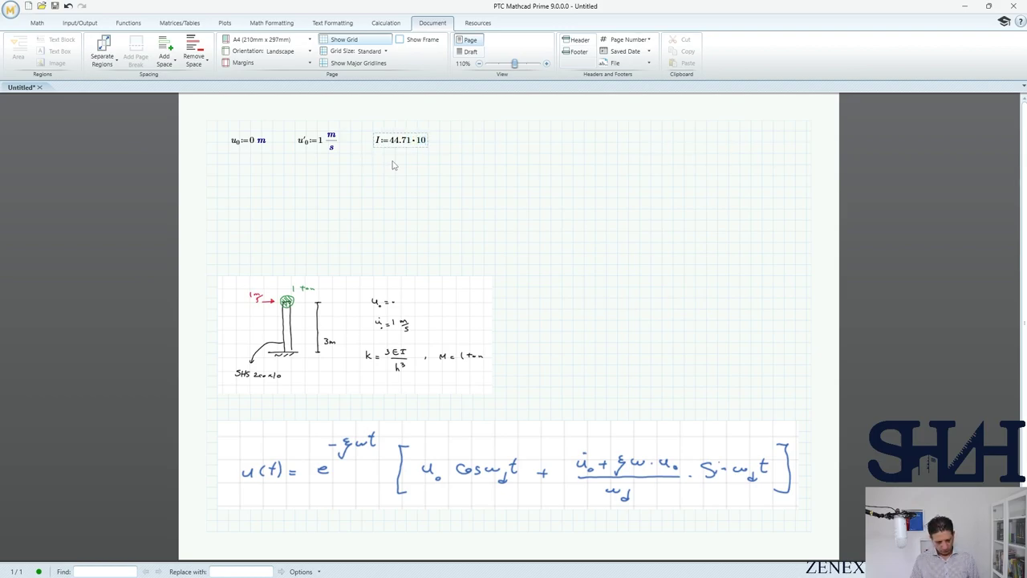
{"action": "type", "text": "^6"}
{"action": "key", "text": "Right"}
{"action": "type", "text": "*mm^4"}
- Define the column height h as 3 m and the elastic modulus E as 200 GPa in the same row
{"action": "left_click", "coordinate": [484, 142]}
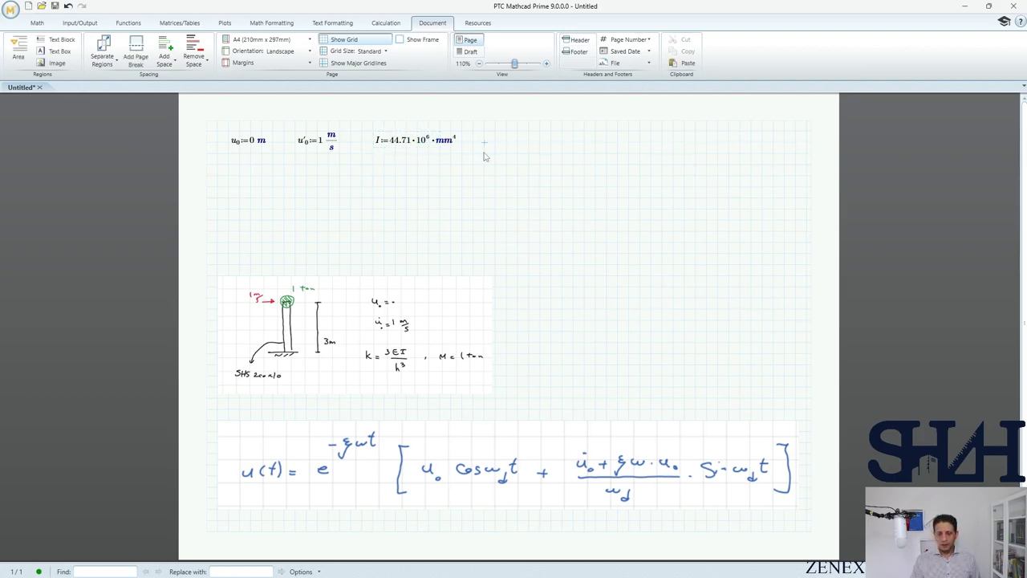
{"action": "type", "text": "h:3m"}
{"action": "left_click", "coordinate": [229, 183]}
{"action": "left_click", "coordinate": [552, 143]}
{"action": "type", "text": "E"}
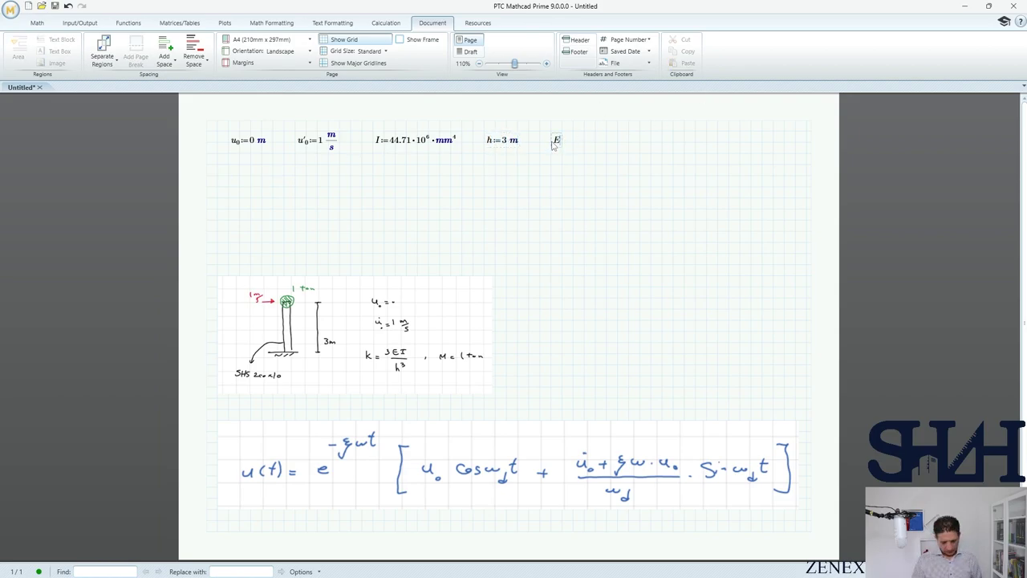
{"action": "type", "text": ":200*GPa"}
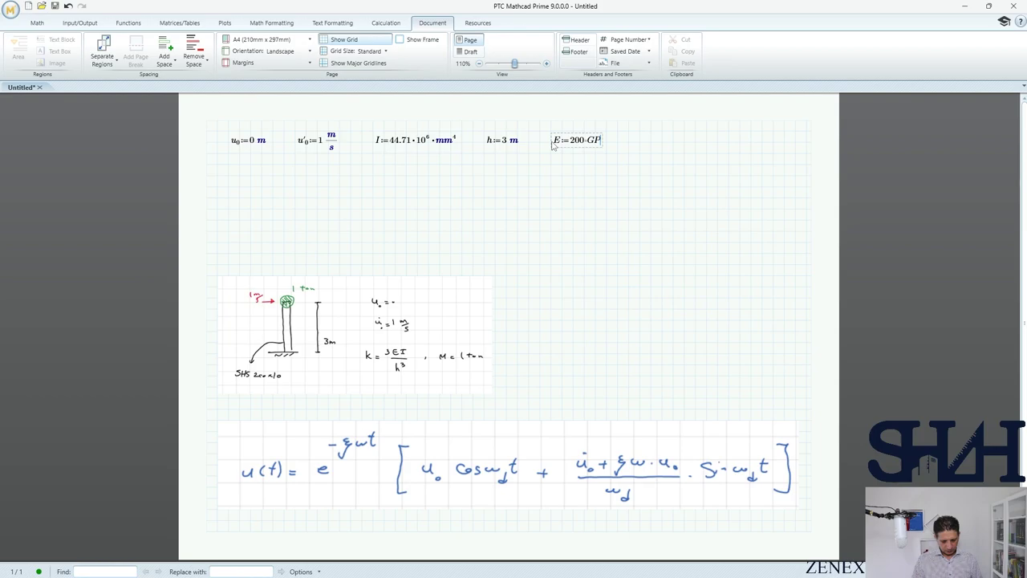
- Define the stiffness k as 3·E·I/h³ in a second row and evaluate it in kN/m
{"action": "left_click", "coordinate": [231, 176]}
{"action": "type", "text": "k:3*E*I"}
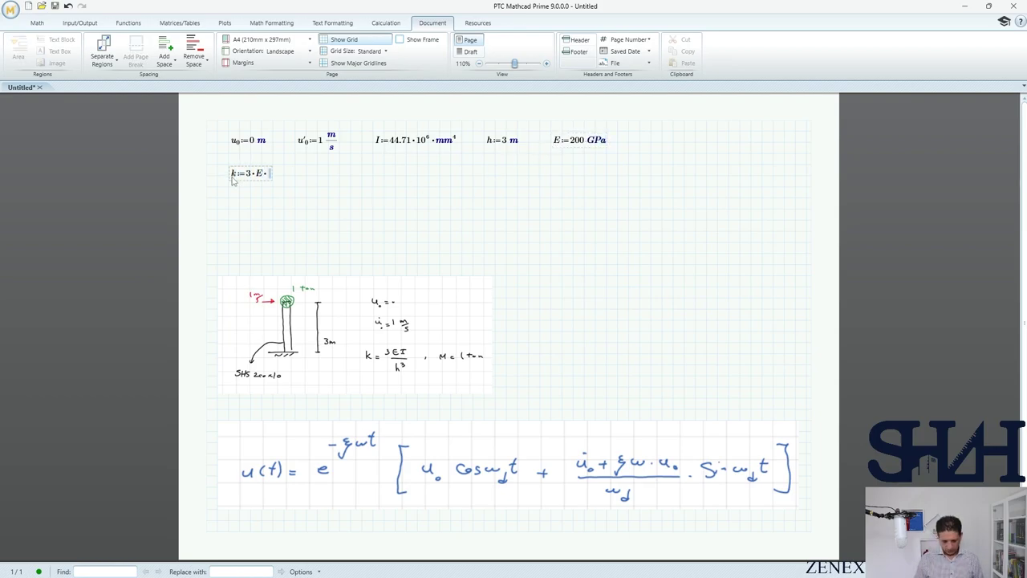
{"action": "key", "text": "space"}
{"action": "key", "text": "space"}
{"action": "type", "text": "/"}
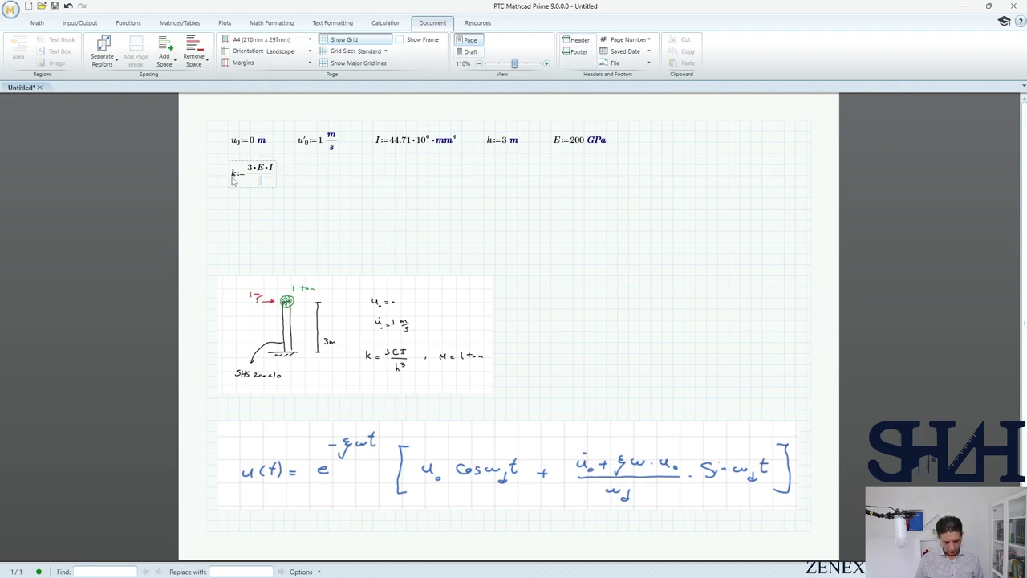
{"action": "type", "text": "^3="}
{"action": "double_click", "coordinate": [342, 184]}
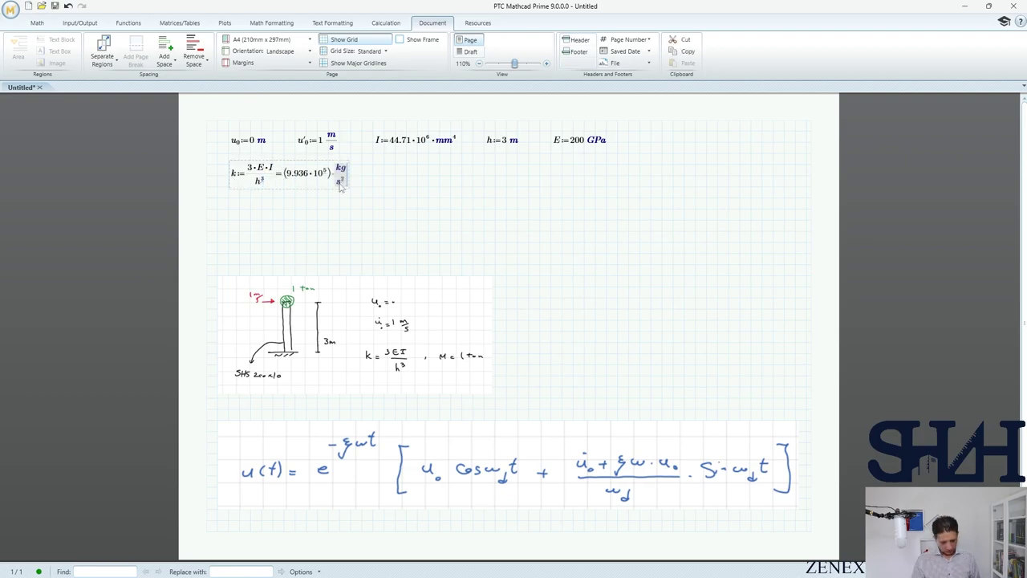
{"action": "type", "text": "kN/m"}
- Define the natural frequency w as the square root of k/M beside the stiffness
{"action": "left_click", "coordinate": [384, 176]}
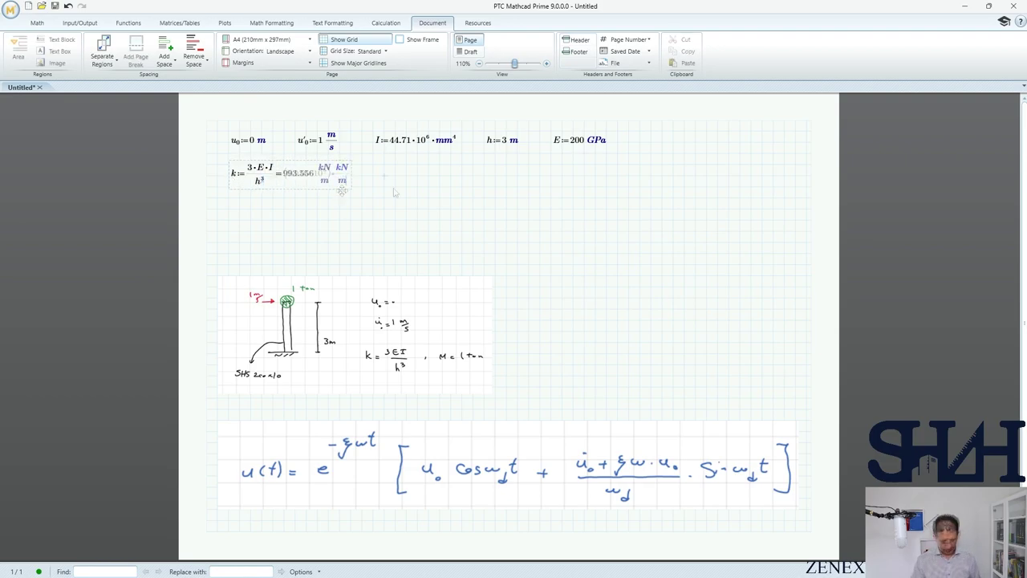
{"action": "left_click", "coordinate": [392, 198]}
{"action": "type", "text": "w"}
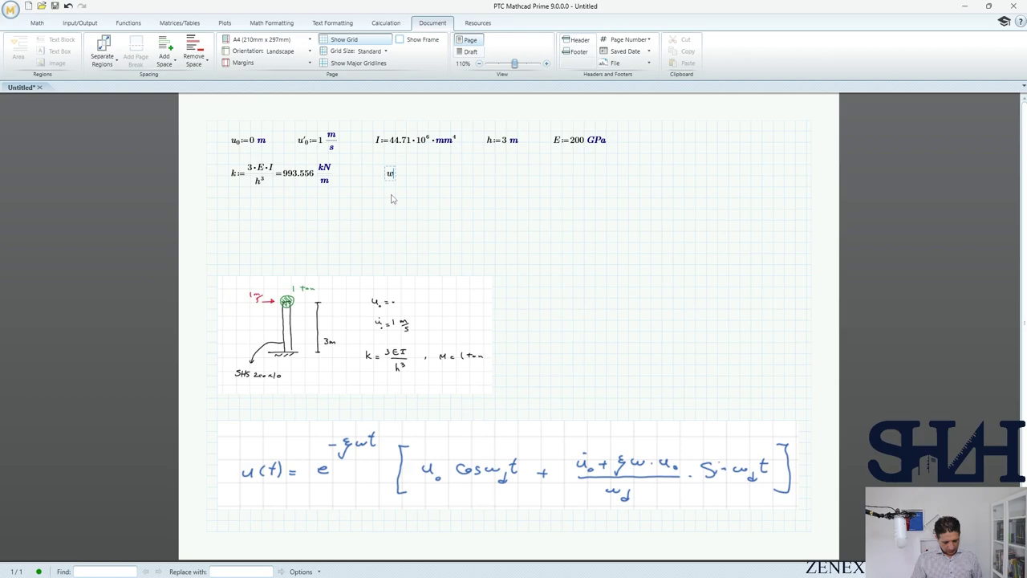
{"action": "type", "text": ":="}
{"action": "key", "text": "backslash"}
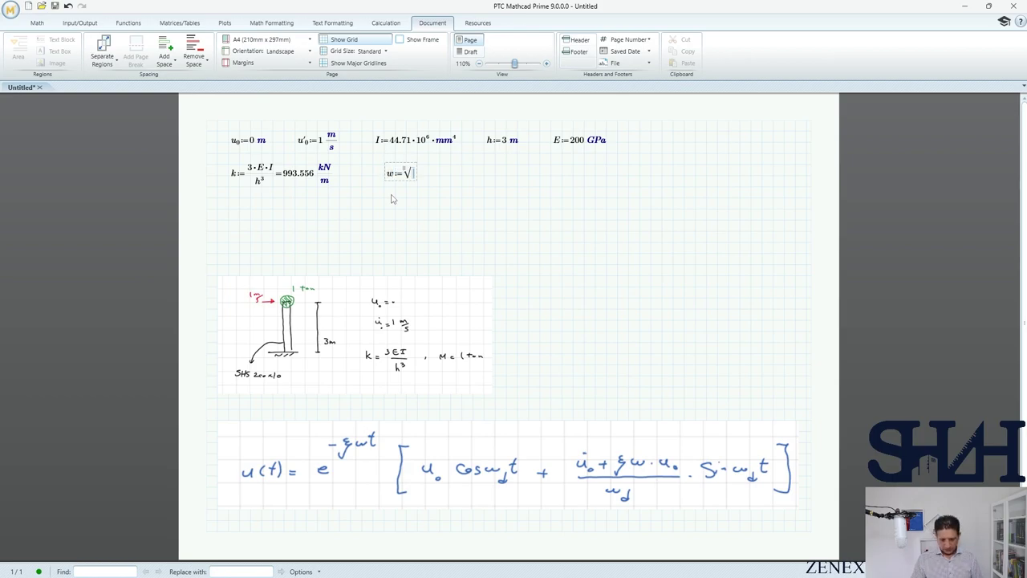
{"action": "type", "text": "k/"}
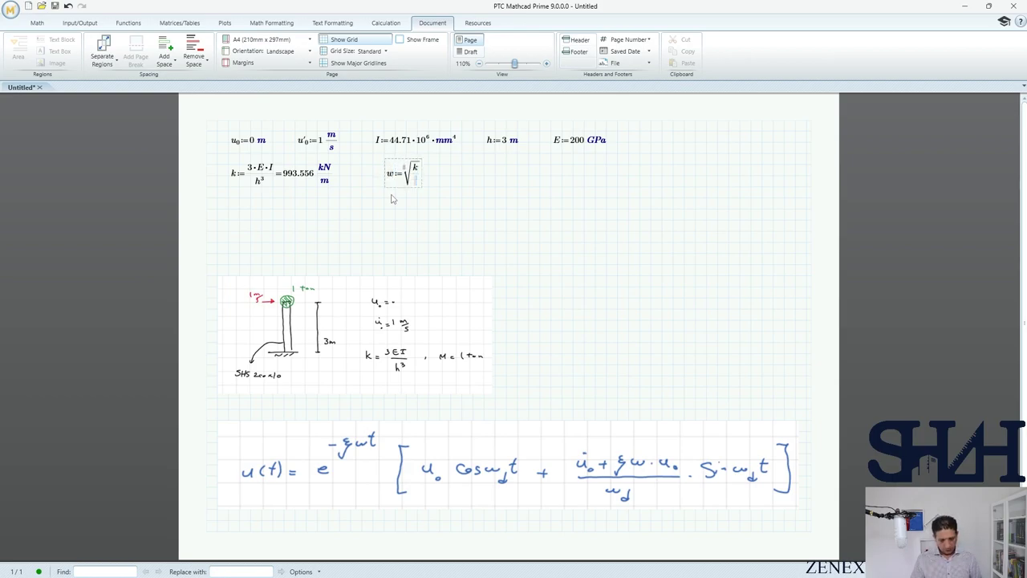
{"action": "type", "text": "M"}
- Define the mass M as 1 ton in the first row and evaluate w in rad/s
{"action": "left_click", "coordinate": [648, 145]}
{"action": "type", "text": "M:"}
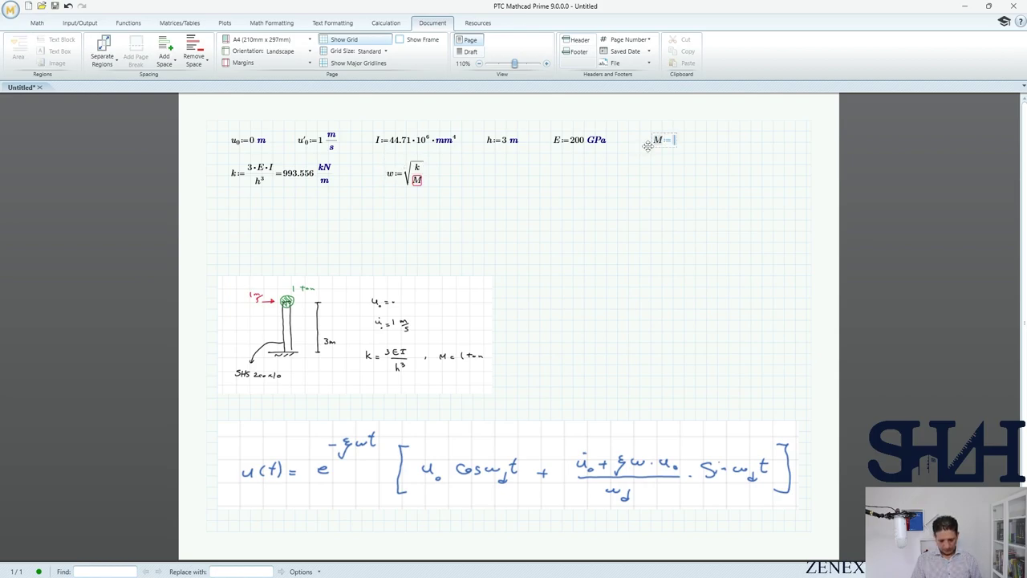
{"action": "type", "text": "1ton"}
- Define the period T as 2·π/w beside the natural frequency and evaluate it in seconds
{"action": "left_click", "coordinate": [506, 175]}
{"action": "type", "text": "T:="}
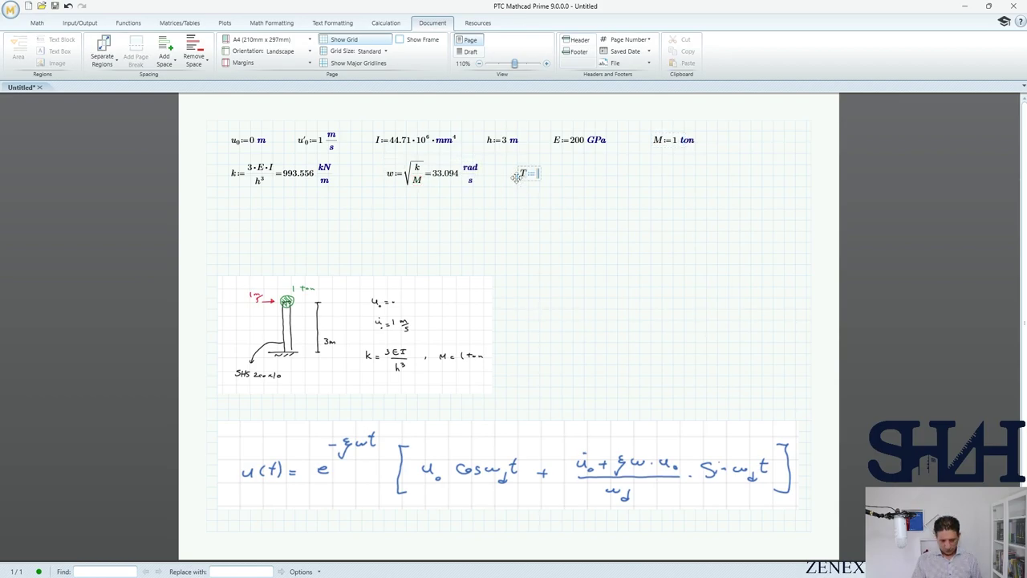
{"action": "type", "text": "2*p"}
{"action": "key", "text": "ctrl+g"}
{"action": "key", "text": "space"}
{"action": "type", "text": "/w=0.19·s"}
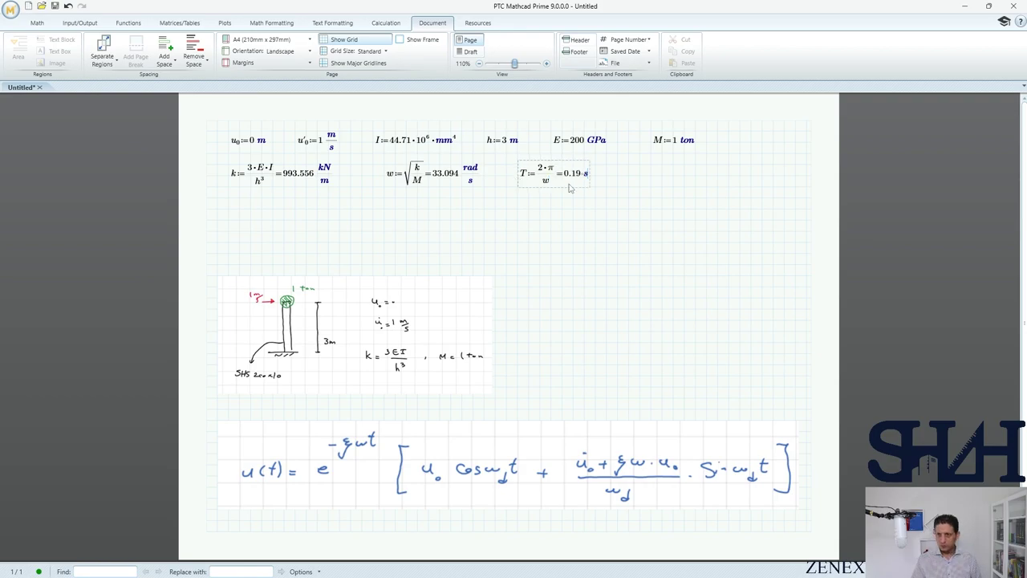
- Define the frequency f as 1/T beside the period and evaluate it in Hz
{"action": "left_click", "coordinate": [638, 177]}
{"action": "type", "text": "s"}
{"action": "type", "text": ":1/"}
{"action": "type", "text": "T=5.267 Hz"}
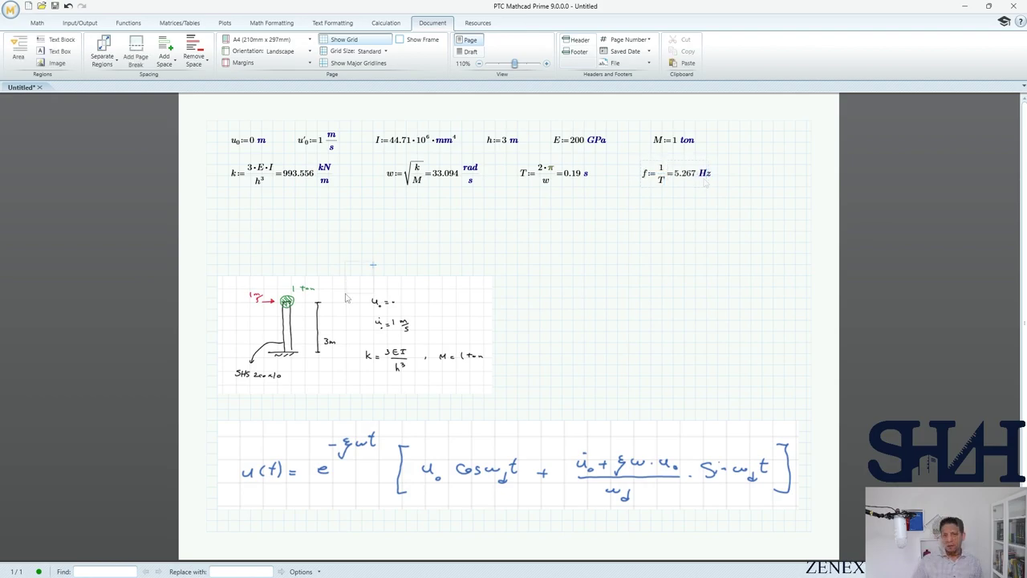
- Delete the column sketch image and move the handwritten u(t) formula image up into its place
{"action": "left_click", "coordinate": [288, 302]}
{"action": "key", "text": "Delete"}
{"action": "left_click_drag", "start_coordinate": [349, 425], "coordinate": [347, 291]}
- Begin the definition of u(t) below the stiffness as the exponential e^(-ξ·w·t)
{"action": "left_click", "coordinate": [229, 219]}
{"action": "type", "text": "u(t"}
{"action": "type", "text": ":=e^"}
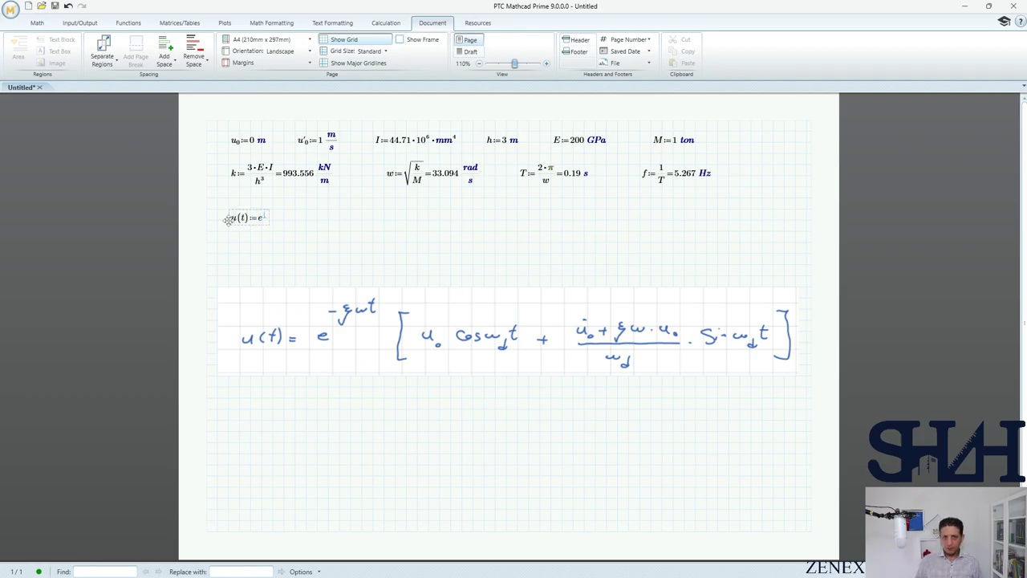
{"action": "type", "text": "-"}
{"action": "type", "text": "z"}
{"action": "type", "text": "*w*"}
{"action": "type", "text": "t"}
{"action": "key", "text": "Right"}
- Multiply the exponential in u(t) by a bracket starting with the term u_0·cos(w_d·t)
{"action": "type", "text": "*(u"}
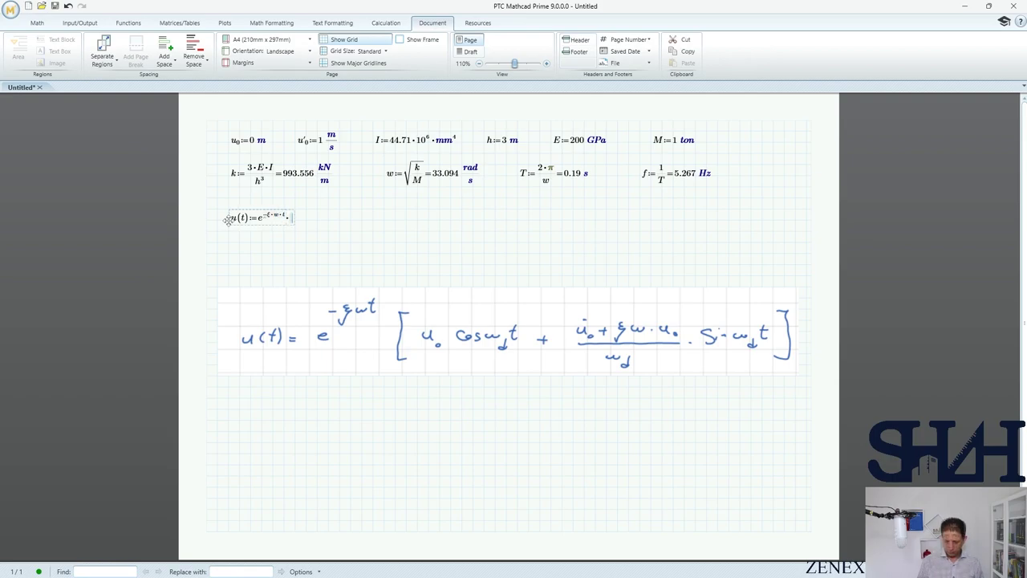
{"action": "key", "text": "ctrl+minus"}
{"action": "type", "text": "0*cos(w"}
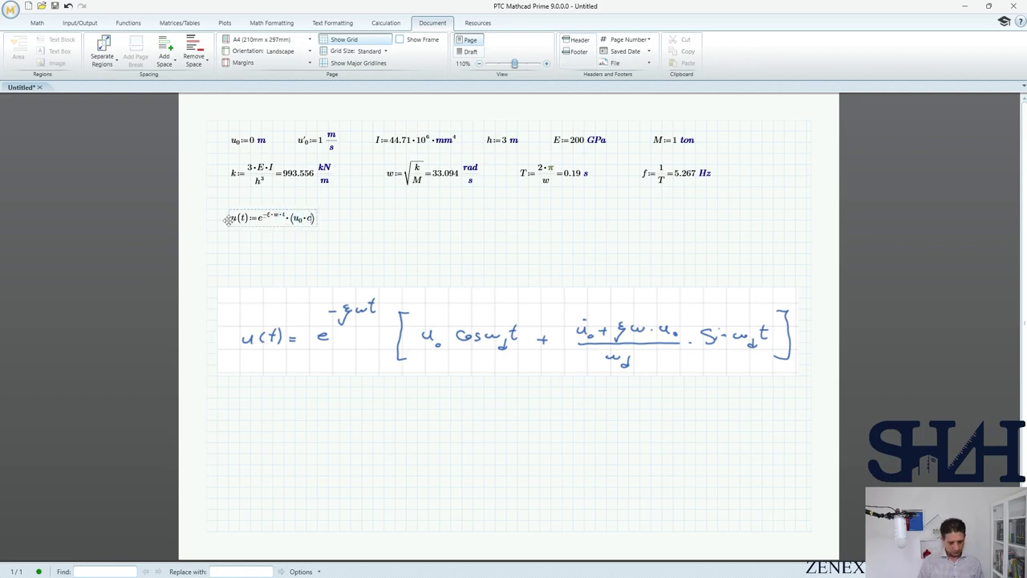
{"action": "type", "text": ".d"}
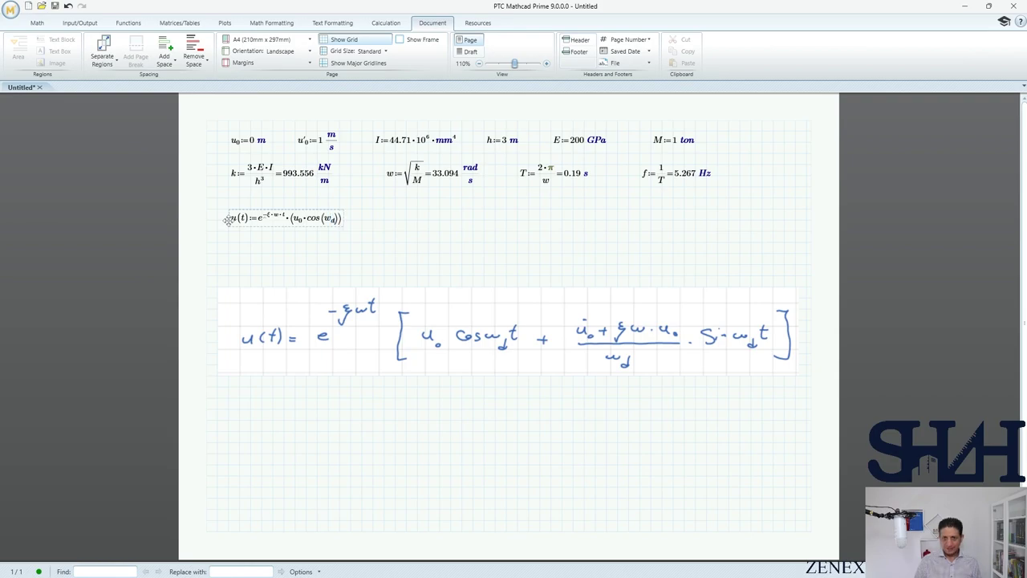
{"action": "type", "text": "*t"}
{"action": "key", "text": "Right"}
- Add the term (u'_0+ξ·w·u_0)/w_d·sin(w_d·t) inside the bracket of u(t)
{"action": "type", "text": "+/u'"}
{"action": "key", "text": "ctrl+minus"}
{"action": "type", "text": "0+x"}
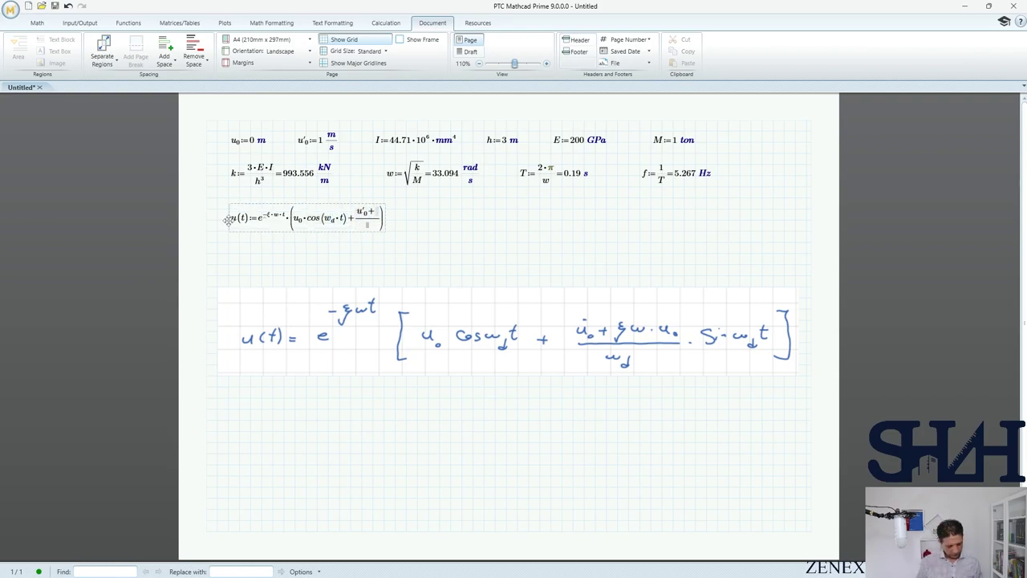
{"action": "key", "text": "ctrl+g"}
{"action": "type", "text": "*w*u.0"}
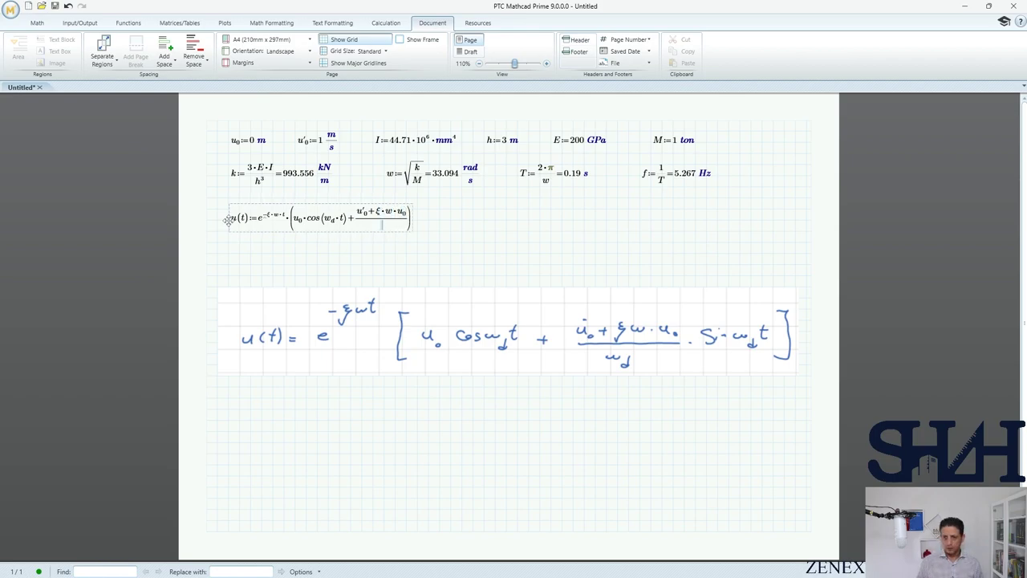
{"action": "type", "text": "w"}
{"action": "type", "text": ".d"}
{"action": "key", "text": "space"}
{"action": "type", "text": "*sin(w"}
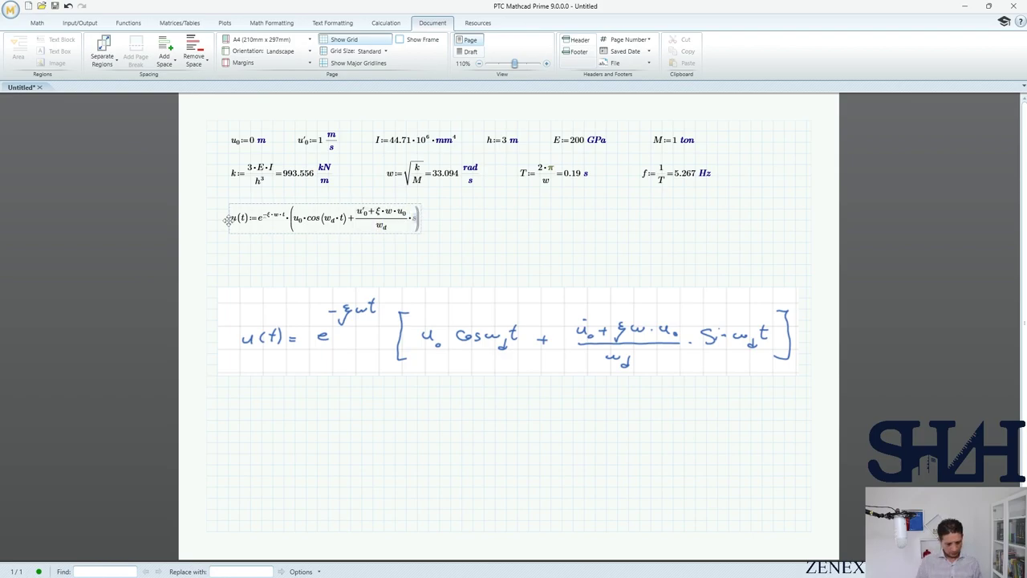
{"action": "type", "text": ".d"}
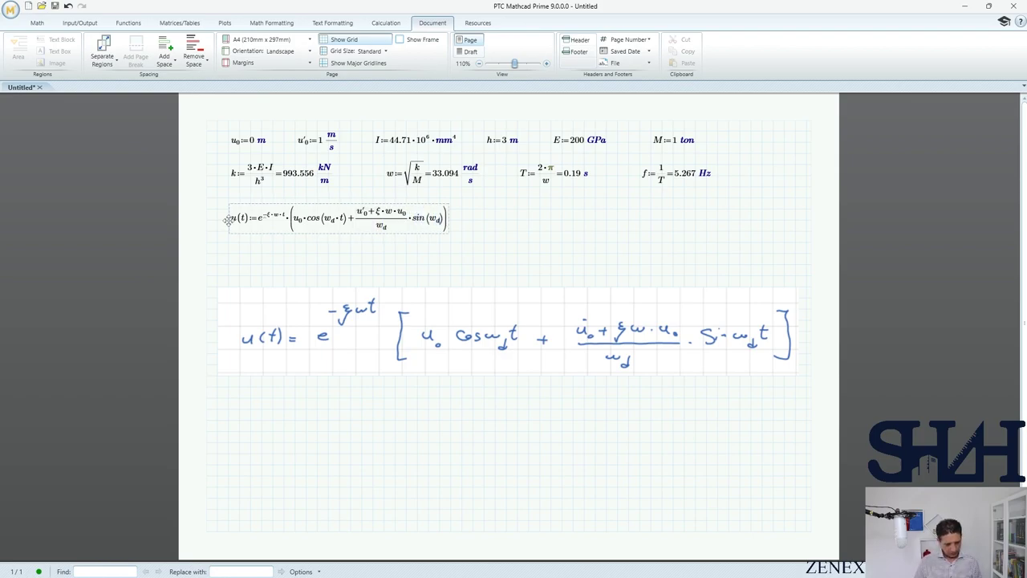
{"action": "type", "text": "*t"}
- Move the u(t) definition down and define the damping ratio ξ as 0.05 above it
{"action": "left_click_drag", "start_coordinate": [395, 234], "coordinate": [399, 270]}
{"action": "left_click", "coordinate": [231, 212]}
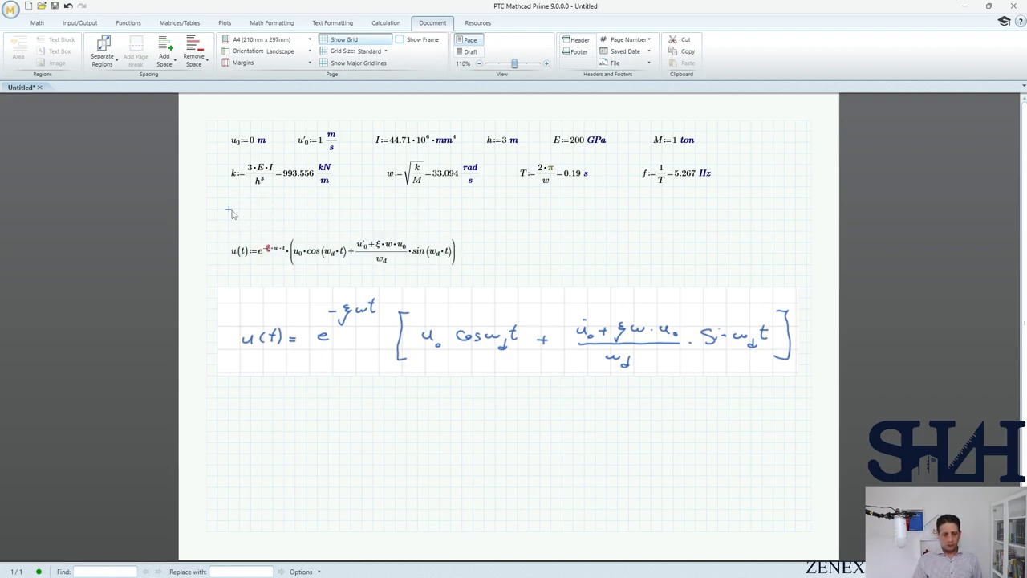
{"action": "type", "text": "x"}
{"action": "type", "text": ":"}
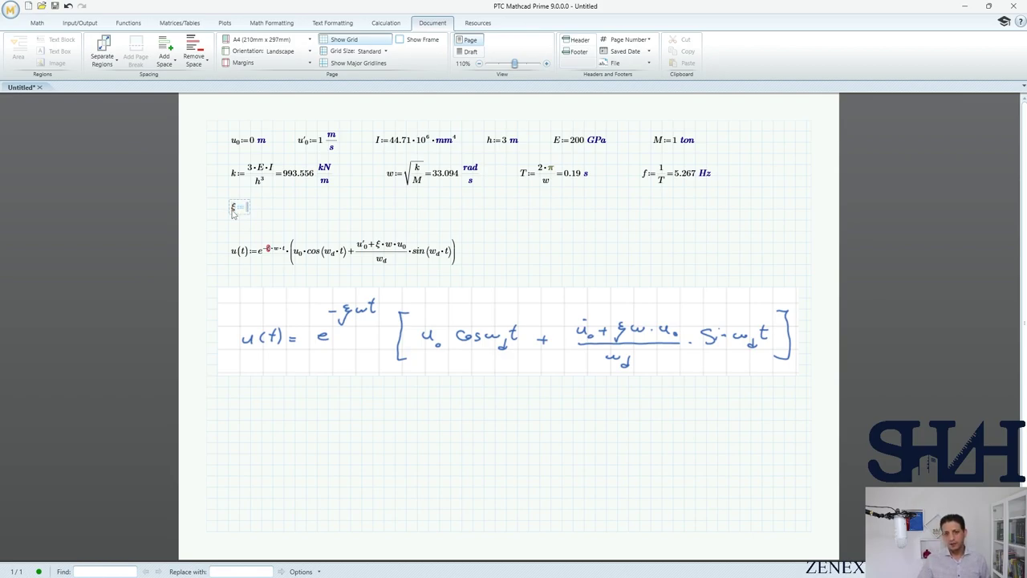
{"action": "type", "text": "0.05"}
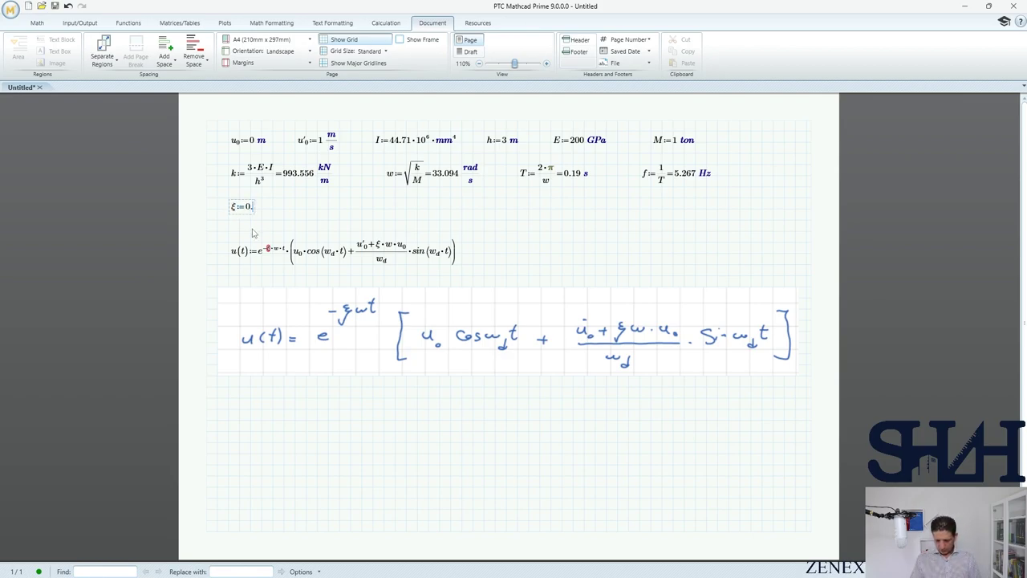
- Define the damped frequency w_d as w·√(1-ξ²) beside the damping ratio and evaluate it
{"action": "left_click", "coordinate": [306, 210]}
{"action": "type", "text": "w"}
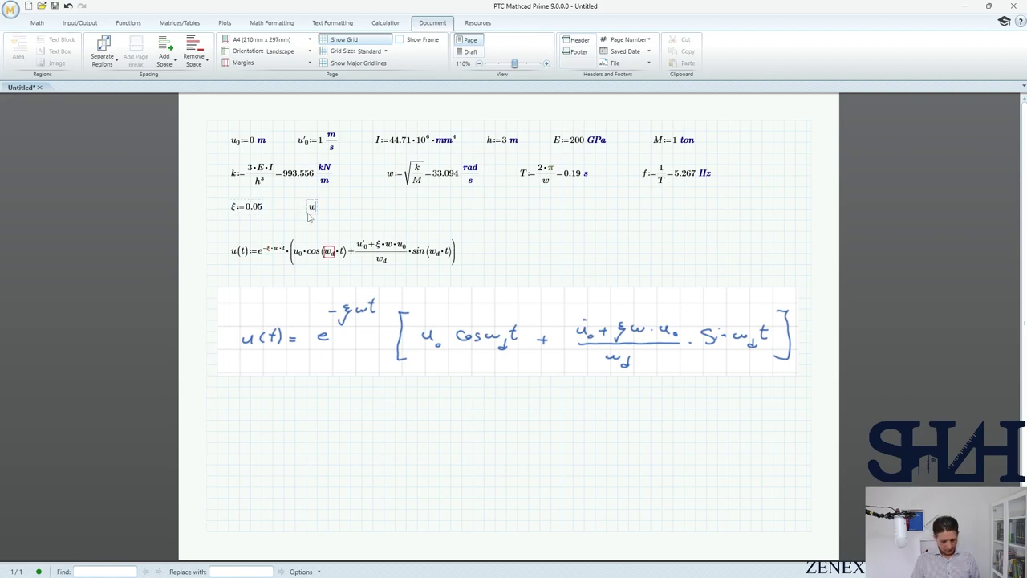
{"action": "type", "text": ".d:w*"}
{"action": "key", "text": "backslash"}
{"action": "type", "text": "1-ξ²=33.053 1/s"}
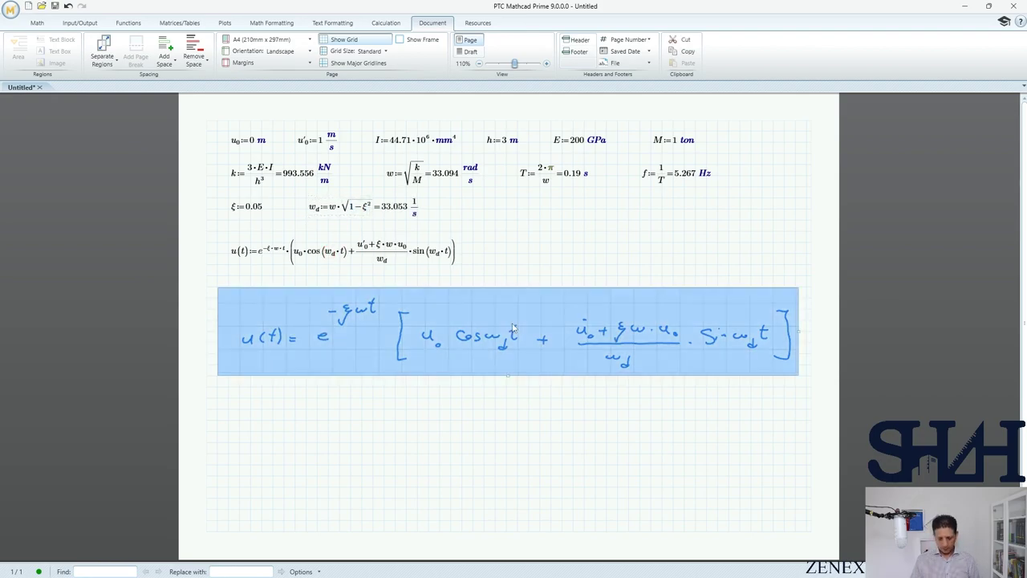
- Delete the handwritten formula image and insert a plot of u(t) against t below the u(t) definition
{"action": "key", "text": "Delete"}
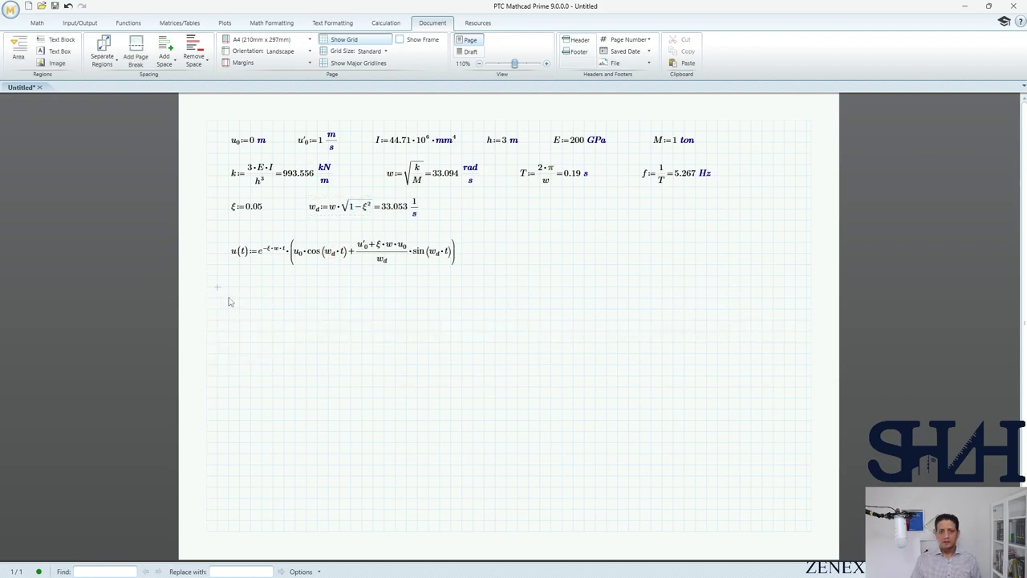
{"action": "left_click", "coordinate": [224, 22]}
{"action": "left_click", "coordinate": [19, 57]}
{"action": "left_click", "coordinate": [25, 75]}
{"action": "type", "text": "u(t"}
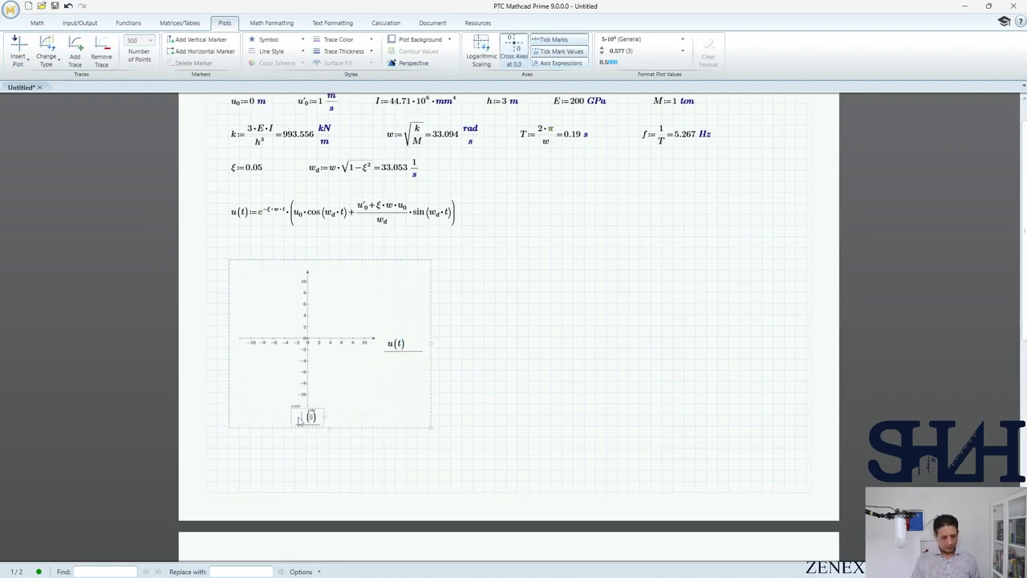
{"action": "type", "text": "t"}
- Define the range t as 0, 0.01 s..5 s beside the u(t) definition
{"action": "left_click", "coordinate": [527, 243]}
{"action": "type", "text": "t:0,"}
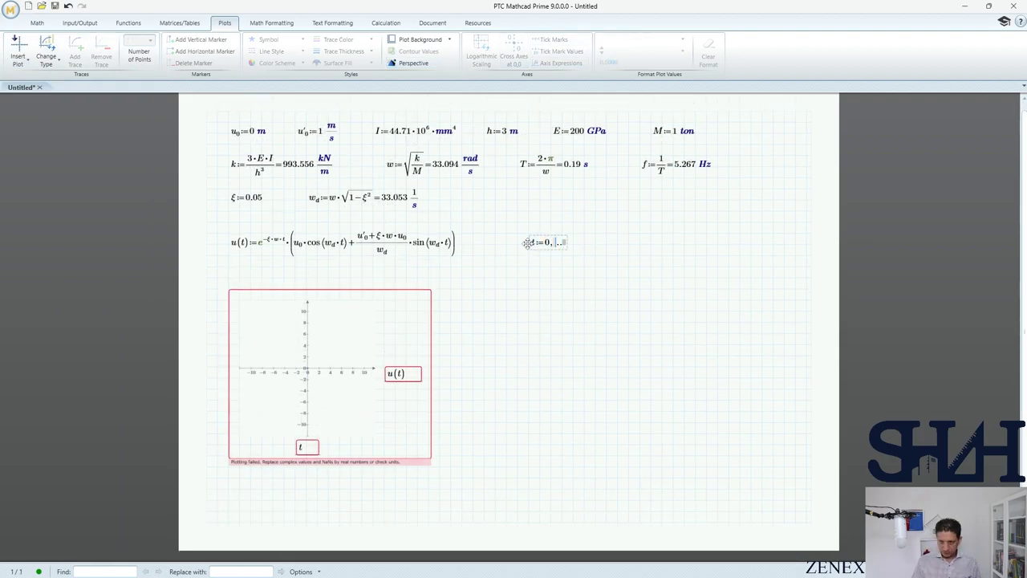
{"action": "type", "text": "0.01*s"}
{"action": "type", "text": "5*s"}
- Enlarge the plot and place it closer below the u(t) definition, and set the unit of its u(t) axis to mm
{"action": "left_click", "coordinate": [688, 284]}
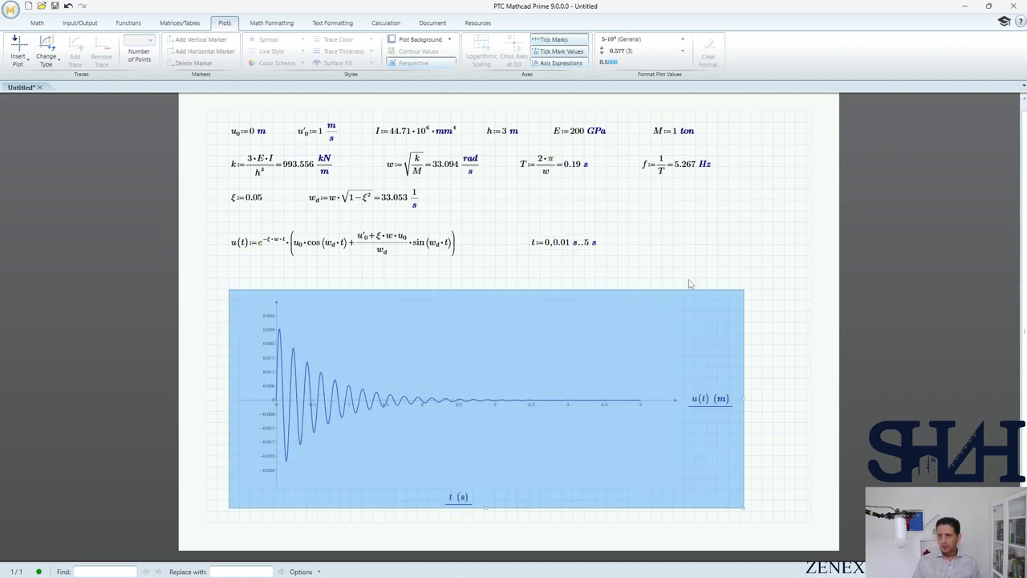
{"action": "left_click", "coordinate": [695, 245]}
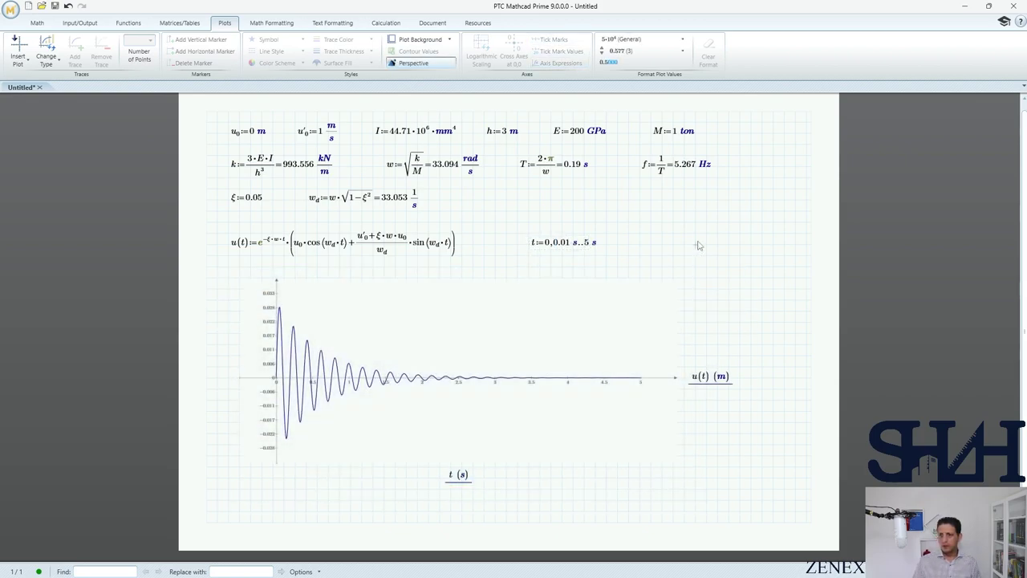
{"action": "left_click", "coordinate": [727, 379]}
{"action": "type", "text": "m"}
{"action": "left_click", "coordinate": [739, 233]}
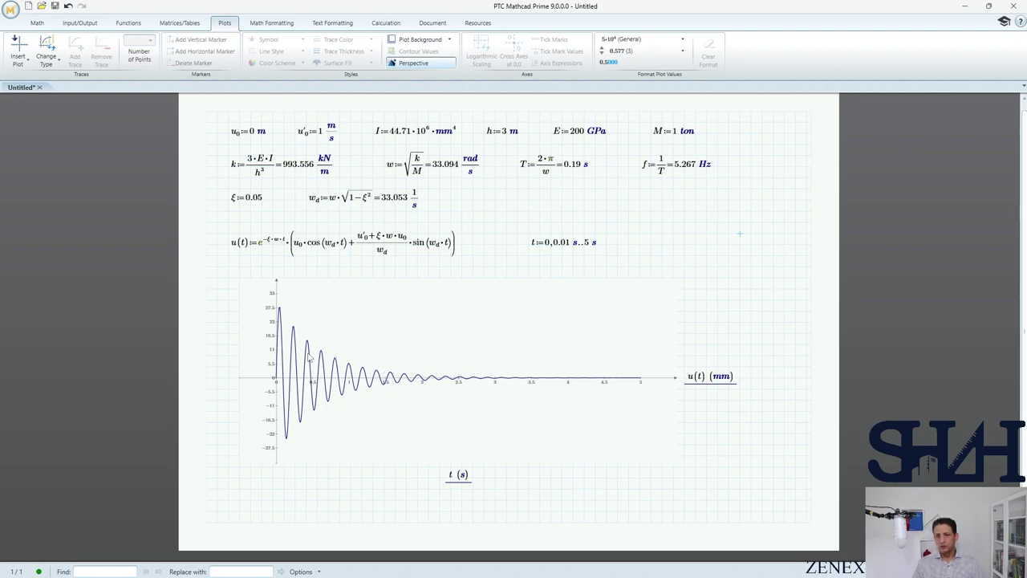
- Capture a screen clipping of all the worksheet calculations together with the response plot
{"action": "key", "text": "Print"}
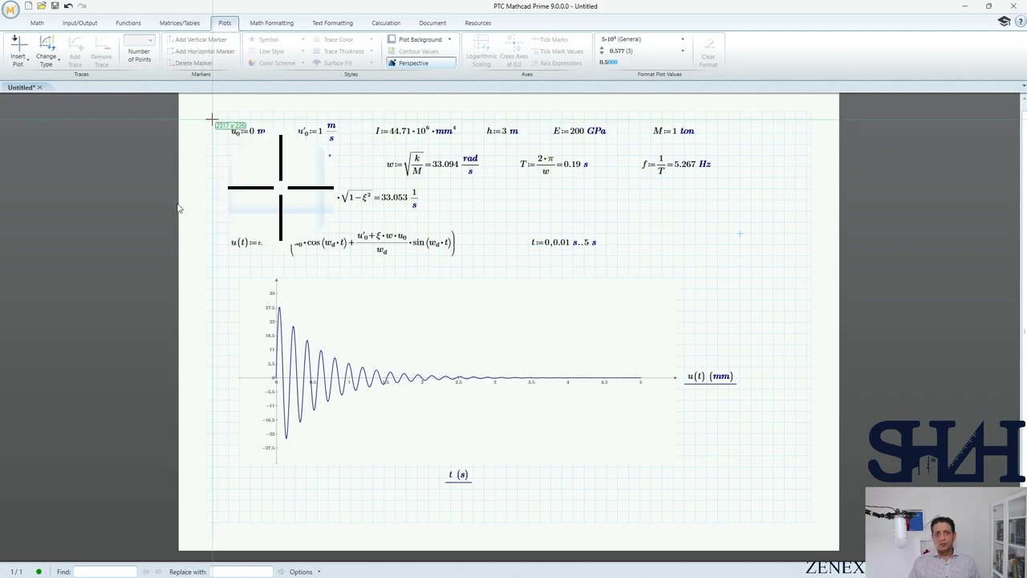
{"action": "left_click_drag", "start_coordinate": [214, 115], "coordinate": [759, 507]}
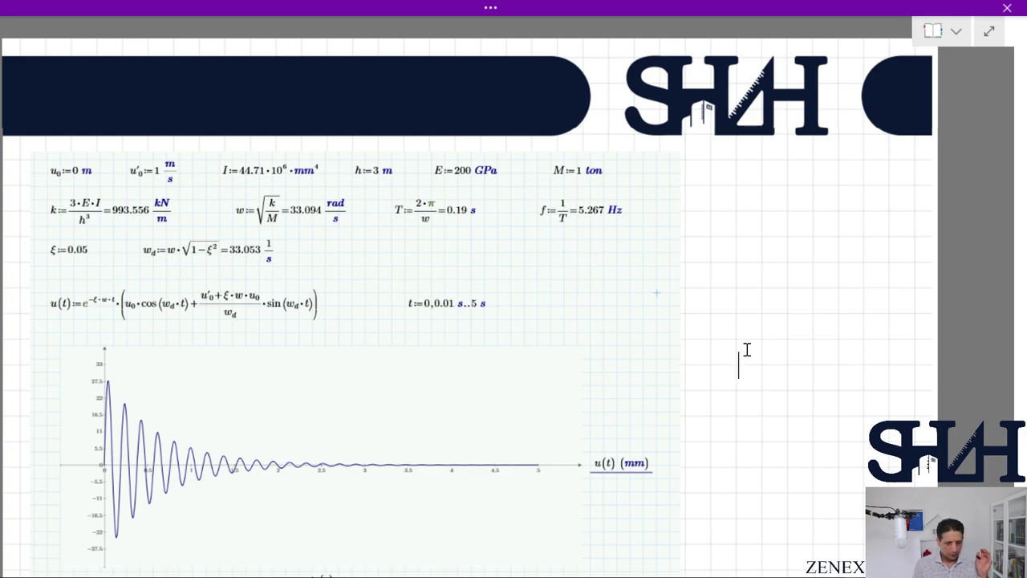
- In OneNote, handwrite F = k·δ in red beside the pasted calculations and draw a downward arrow under δ
{"action": "mouse_move", "coordinate": [724, 203]}
{"action": "left_mouse_down"}
{"action": "mouse_move", "coordinate": [715, 215]}
{"action": "mouse_move", "coordinate": [724, 209]}
{"action": "left_mouse_up"}
{"action": "left_click_drag", "start_coordinate": [732, 212], "coordinate": [740, 212]}
{"action": "mouse_move", "coordinate": [731, 216]}
{"action": "left_mouse_down"}
{"action": "mouse_move", "coordinate": [799, 209]}
{"action": "mouse_move", "coordinate": [799, 249]}
{"action": "left_mouse_up"}
{"action": "left_click", "coordinate": [777, 216]}
{"action": "left_click_drag", "start_coordinate": [794, 241], "coordinate": [803, 241]}
- Handwrite F_max = k·δ_max in red beneath the arrow
{"action": "mouse_move", "coordinate": [713, 266]}
{"action": "left_mouse_down"}
{"action": "mouse_move", "coordinate": [713, 284]}
{"action": "mouse_move", "coordinate": [725, 265]}
{"action": "left_mouse_up"}
{"action": "left_click_drag", "start_coordinate": [714, 276], "coordinate": [723, 275]}
{"action": "left_click_drag", "start_coordinate": [717, 292], "coordinate": [744, 291]}
{"action": "left_click_drag", "start_coordinate": [748, 278], "coordinate": [765, 281]}
{"action": "mouse_move", "coordinate": [772, 272]}
{"action": "left_mouse_down"}
{"action": "mouse_move", "coordinate": [775, 282]}
{"action": "mouse_move", "coordinate": [798, 281]}
{"action": "left_mouse_up"}
{"action": "left_click_drag", "start_coordinate": [803, 281], "coordinate": [828, 280]}
- Handwrite F_max = 993.6 kN/m × 28 mm in red under the maximum force formula
{"action": "left_click_drag", "start_coordinate": [698, 341], "coordinate": [698, 322]}
{"action": "mouse_move", "coordinate": [698, 321]}
{"action": "left_mouse_down"}
{"action": "mouse_move", "coordinate": [713, 320]}
{"action": "mouse_move", "coordinate": [710, 328]}
{"action": "left_mouse_up"}
{"action": "left_click_drag", "start_coordinate": [700, 349], "coordinate": [735, 335]}
{"action": "left_click_drag", "start_coordinate": [730, 341], "coordinate": [739, 339]}
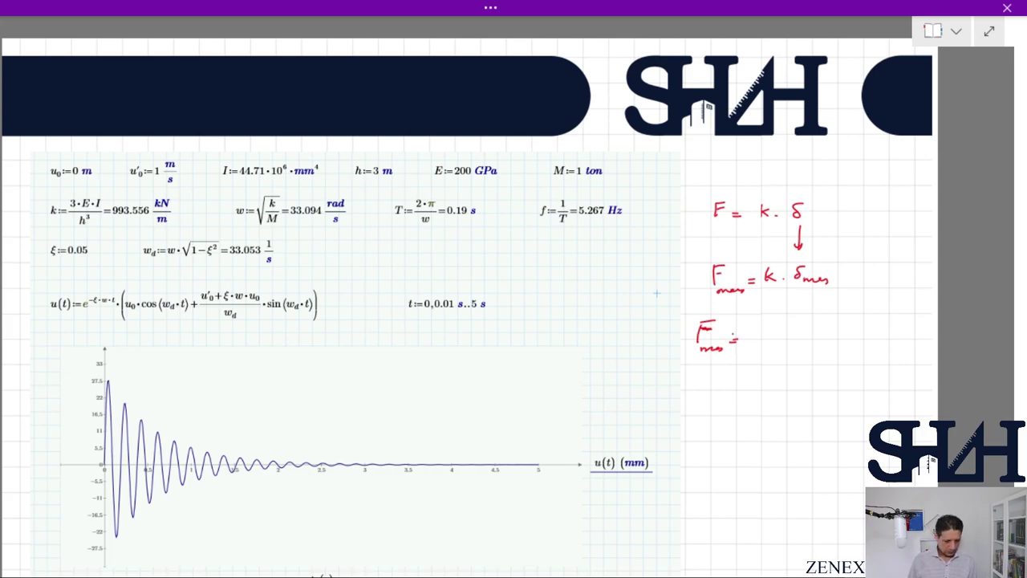
{"action": "left_click_drag", "start_coordinate": [764, 329], "coordinate": [759, 339]}
{"action": "mouse_move", "coordinate": [769, 329]}
{"action": "left_mouse_down"}
{"action": "mouse_move", "coordinate": [770, 340]}
{"action": "mouse_move", "coordinate": [836, 331]}
{"action": "mouse_move", "coordinate": [838, 349]}
{"action": "mouse_move", "coordinate": [852, 340]}
{"action": "left_mouse_up"}
{"action": "key", "text": "ctrl+z"}
{"action": "key", "text": "ctrl+z"}
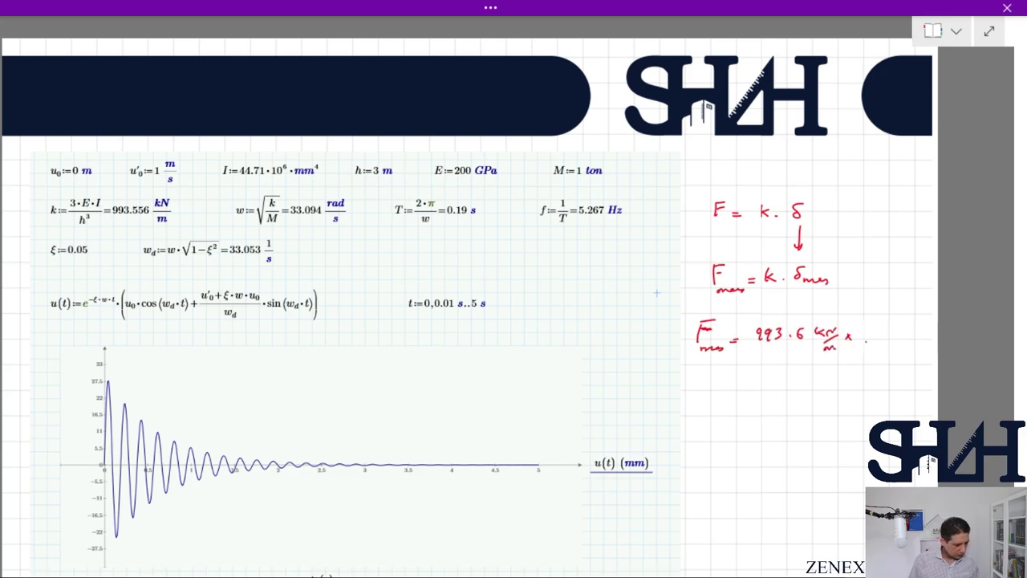
{"action": "left_click_drag", "start_coordinate": [863, 329], "coordinate": [873, 339]}
{"action": "mouse_move", "coordinate": [874, 329]}
{"action": "left_mouse_down"}
{"action": "mouse_move", "coordinate": [880, 338]}
{"action": "mouse_move", "coordinate": [913, 337]}
{"action": "left_mouse_up"}
- Handwrite the resulting maximum force F_max = 28 kN in red on the next line
{"action": "mouse_move", "coordinate": [706, 383]}
{"action": "left_mouse_down"}
{"action": "mouse_move", "coordinate": [707, 403]}
{"action": "mouse_move", "coordinate": [722, 380]}
{"action": "left_mouse_up"}
{"action": "mouse_move", "coordinate": [708, 389]}
{"action": "left_mouse_down"}
{"action": "mouse_move", "coordinate": [732, 404]}
{"action": "mouse_move", "coordinate": [754, 393]}
{"action": "left_mouse_up"}
{"action": "left_click_drag", "start_coordinate": [745, 399], "coordinate": [755, 399]}
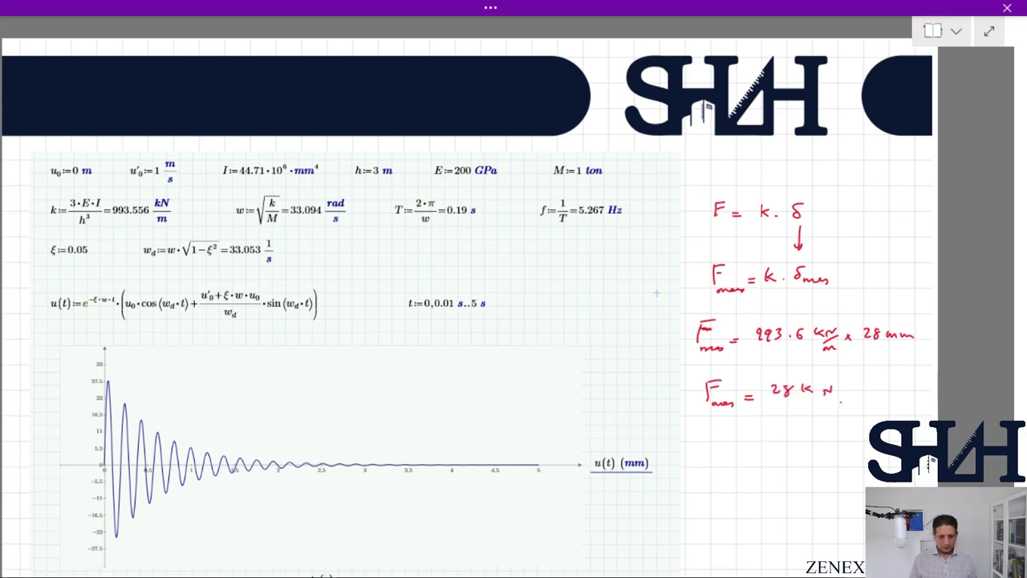
- Switch to the green pen and handwrite M_max = F_max·h below the maximum force result
{"action": "left_click", "coordinate": [490, 8]}
{"action": "left_click", "coordinate": [271, 85]}
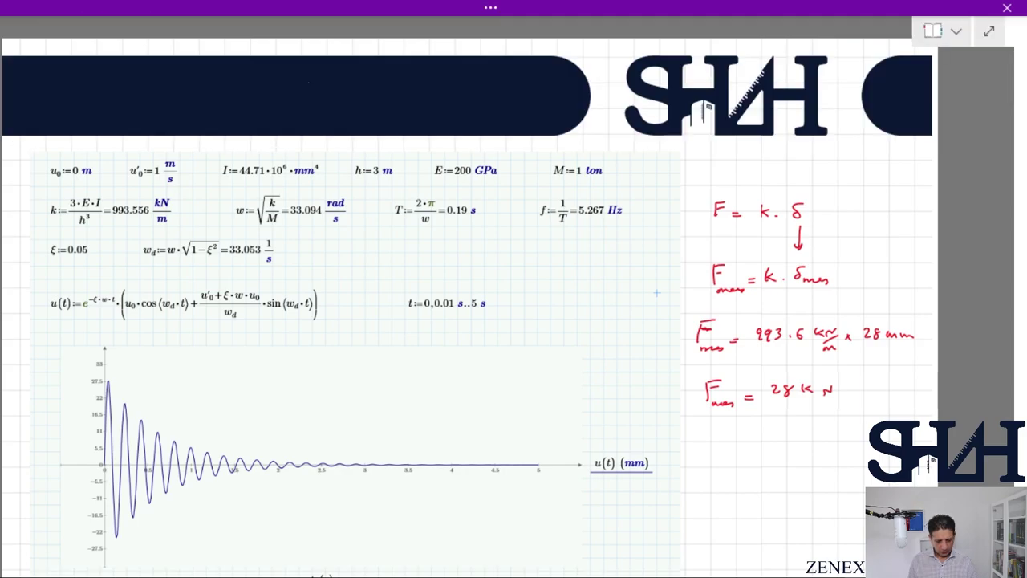
{"action": "left_click_drag", "start_coordinate": [1022, 258], "coordinate": [1022, 306]}
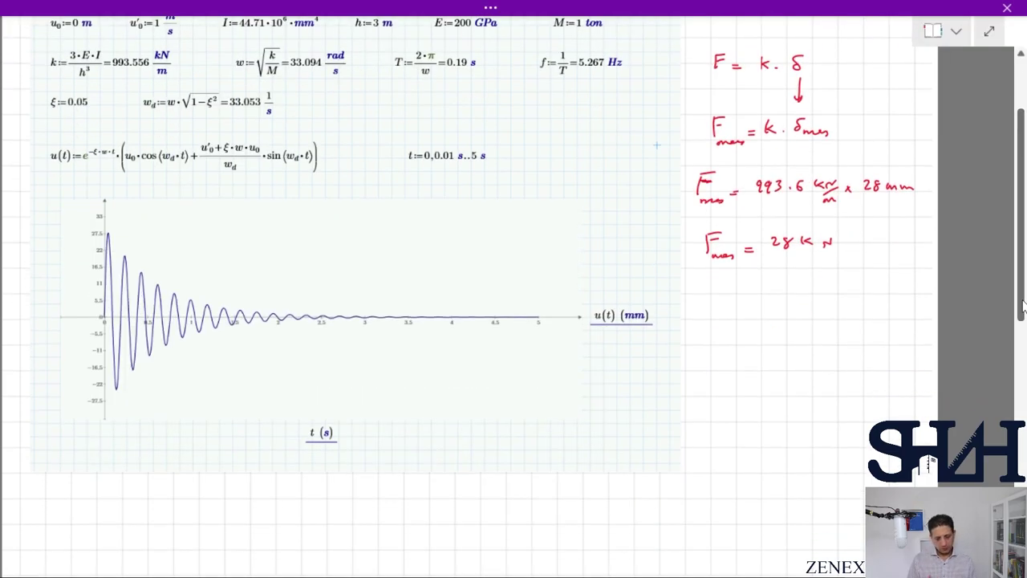
{"action": "mouse_move", "coordinate": [701, 309]}
{"action": "left_mouse_down"}
{"action": "mouse_move", "coordinate": [715, 304]}
{"action": "mouse_move", "coordinate": [728, 315]}
{"action": "mouse_move", "coordinate": [743, 301]}
{"action": "left_mouse_up"}
{"action": "left_click_drag", "start_coordinate": [736, 307], "coordinate": [761, 315]}
{"action": "mouse_move", "coordinate": [759, 297]}
{"action": "left_mouse_down"}
{"action": "mouse_move", "coordinate": [775, 295]}
{"action": "mouse_move", "coordinate": [782, 315]}
{"action": "mouse_move", "coordinate": [814, 307]}
{"action": "left_mouse_up"}
{"action": "left_click_drag", "start_coordinate": [819, 303], "coordinate": [820, 304]}
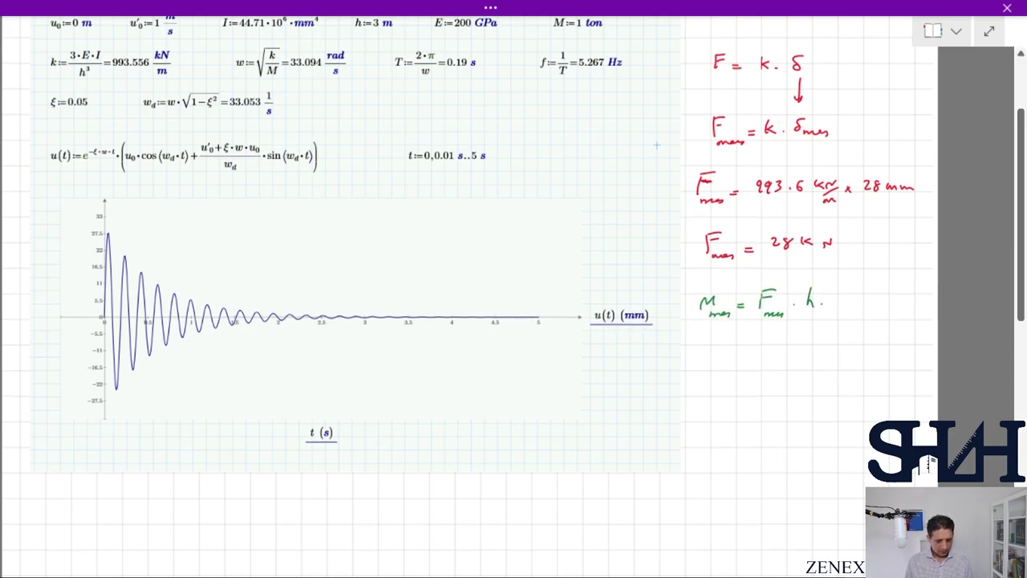
- Handwrite M_max = 28 kN × 3 m in green under the moment formula
{"action": "mouse_move", "coordinate": [701, 372]}
{"action": "left_mouse_down"}
{"action": "mouse_move", "coordinate": [714, 363]}
{"action": "mouse_move", "coordinate": [730, 379]}
{"action": "left_mouse_up"}
{"action": "left_click_drag", "start_coordinate": [735, 366], "coordinate": [742, 366]}
{"action": "left_click_drag", "start_coordinate": [735, 371], "coordinate": [772, 369]}
{"action": "mouse_move", "coordinate": [782, 359]}
{"action": "left_mouse_down"}
{"action": "mouse_move", "coordinate": [783, 370]}
{"action": "mouse_move", "coordinate": [804, 361]}
{"action": "mouse_move", "coordinate": [817, 371]}
{"action": "left_mouse_up"}
{"action": "mouse_move", "coordinate": [817, 362]}
{"action": "left_mouse_down"}
{"action": "mouse_move", "coordinate": [809, 371]}
{"action": "mouse_move", "coordinate": [848, 371]}
{"action": "left_mouse_up"}
- Handwrite the result M_max = 83.5 kN·m in green and draw a box around it
{"action": "left_click_drag", "start_coordinate": [709, 419], "coordinate": [722, 419]}
{"action": "left_click_drag", "start_coordinate": [718, 430], "coordinate": [737, 431]}
{"action": "left_click_drag", "start_coordinate": [747, 414], "coordinate": [755, 414]}
{"action": "left_click_drag", "start_coordinate": [747, 419], "coordinate": [754, 419]}
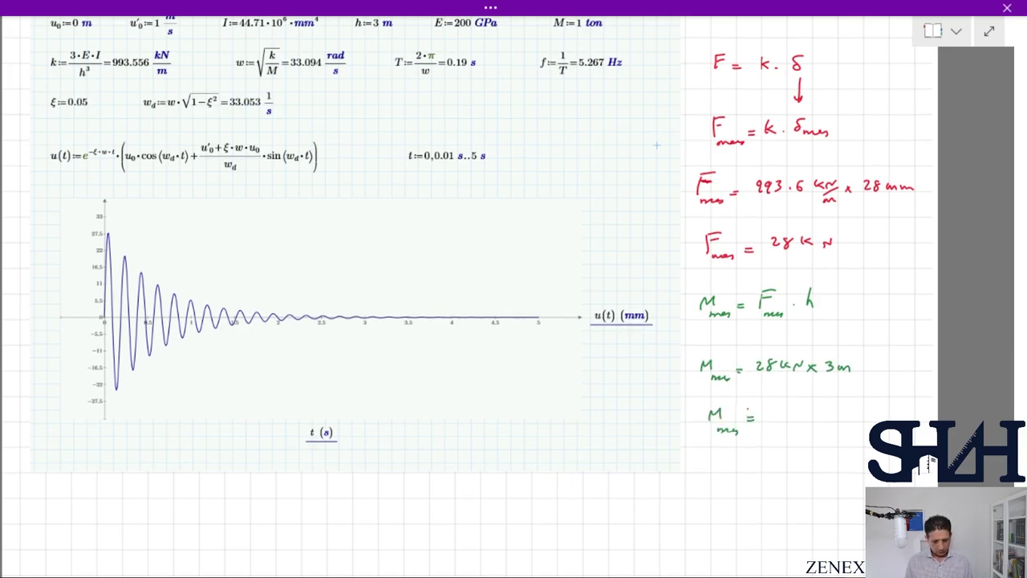
{"action": "left_click_drag", "start_coordinate": [776, 409], "coordinate": [784, 422]}
{"action": "left_click_drag", "start_coordinate": [800, 418], "coordinate": [809, 421]}
{"action": "left_click_drag", "start_coordinate": [830, 410], "coordinate": [839, 421]}
{"action": "mouse_move", "coordinate": [846, 422]}
{"action": "left_mouse_down"}
{"action": "mouse_move", "coordinate": [856, 412]}
{"action": "mouse_move", "coordinate": [879, 419]}
{"action": "left_mouse_up"}
{"action": "left_click", "coordinate": [862, 415]}
{"action": "mouse_move", "coordinate": [894, 443]}
{"action": "left_mouse_down"}
{"action": "mouse_move", "coordinate": [701, 419]}
{"action": "mouse_move", "coordinate": [808, 446]}
{"action": "mouse_move", "coordinate": [891, 443]}
{"action": "left_mouse_up"}
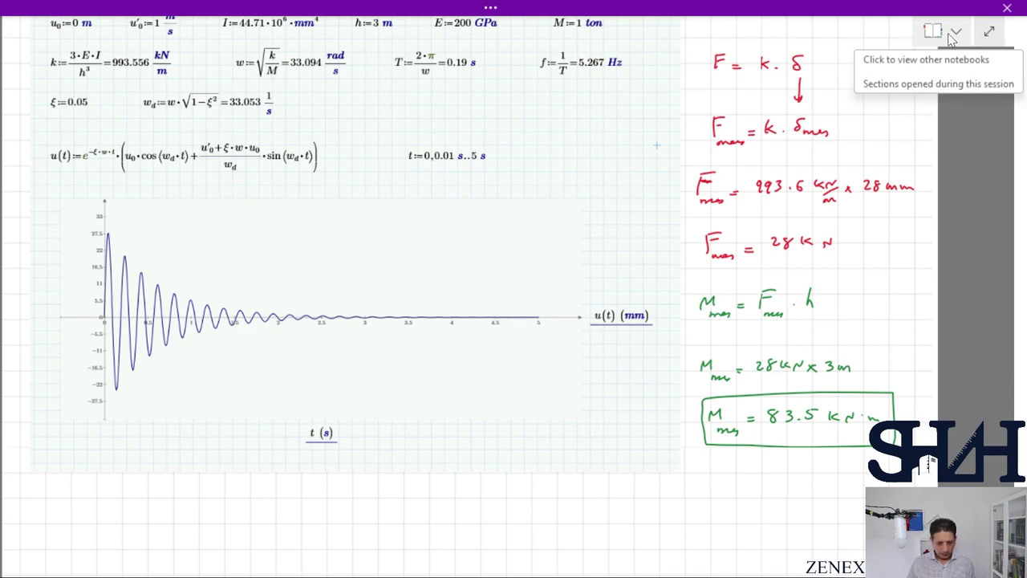
- Switch to the 003_DynamicsOfStruct… PDF in Acrobat Reader, collapse the tools pane, and examine the cantilever mass sketch and its equations of motion
{"action": "scroll", "coordinate": [48, 190], "scroll_direction": "down", "scroll_amount": 5}
{"action": "left_click", "coordinate": [36, 210]}
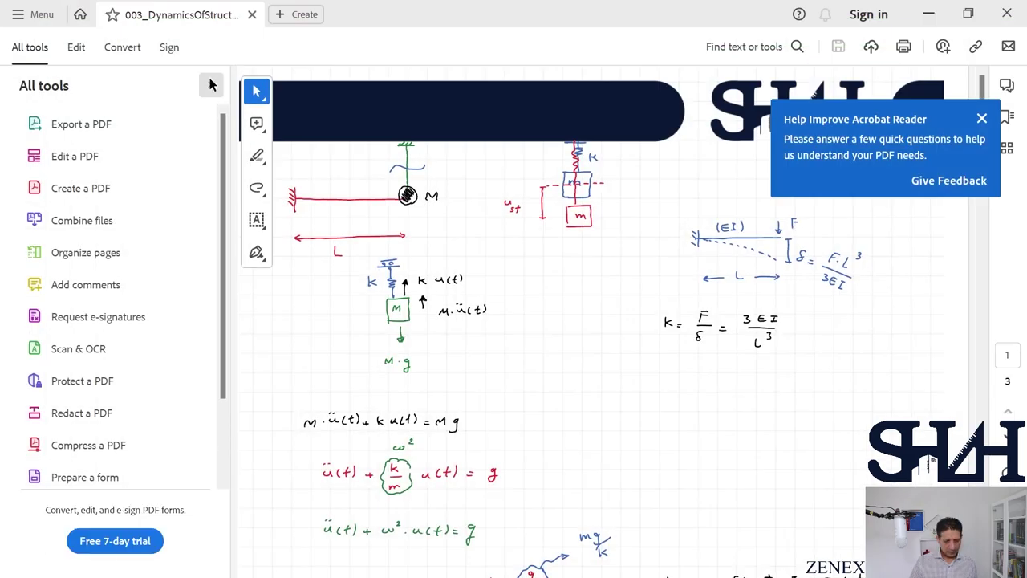
{"action": "left_click", "coordinate": [209, 85]}
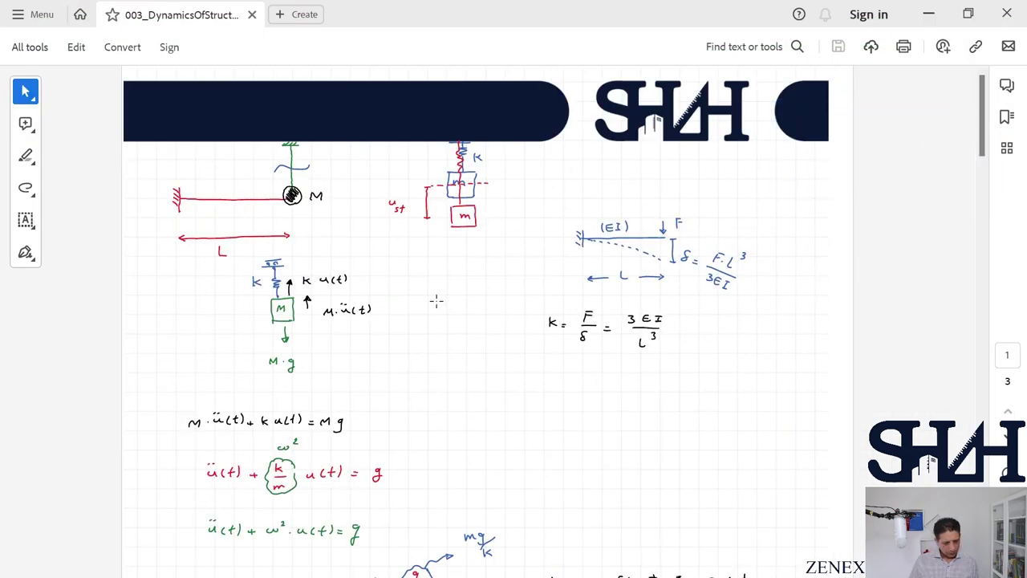
{"action": "scroll", "coordinate": [450, 386], "scroll_direction": "down", "scroll_amount": 1}
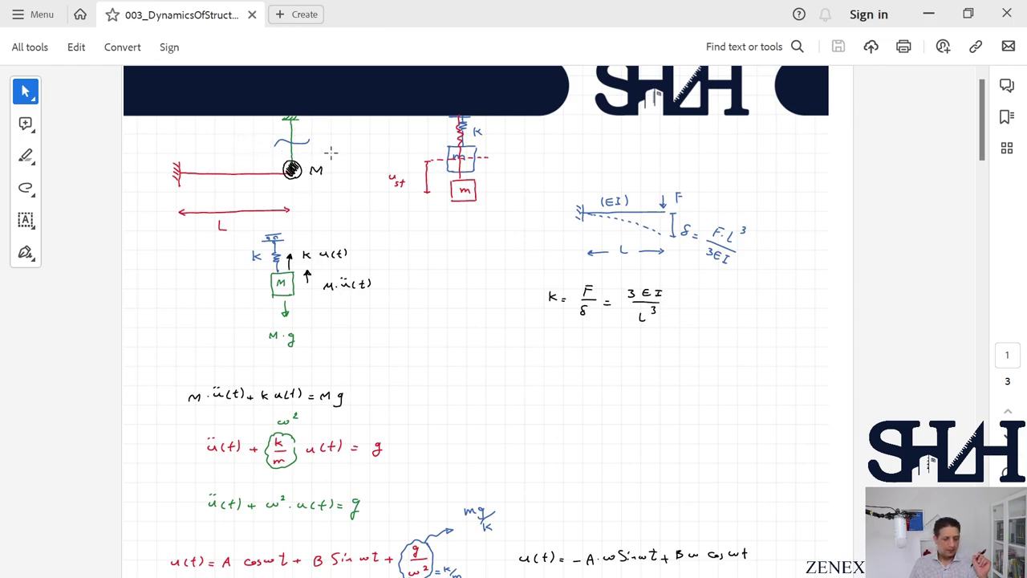
{"action": "scroll", "coordinate": [333, 295], "scroll_direction": "down", "scroll_amount": 3}
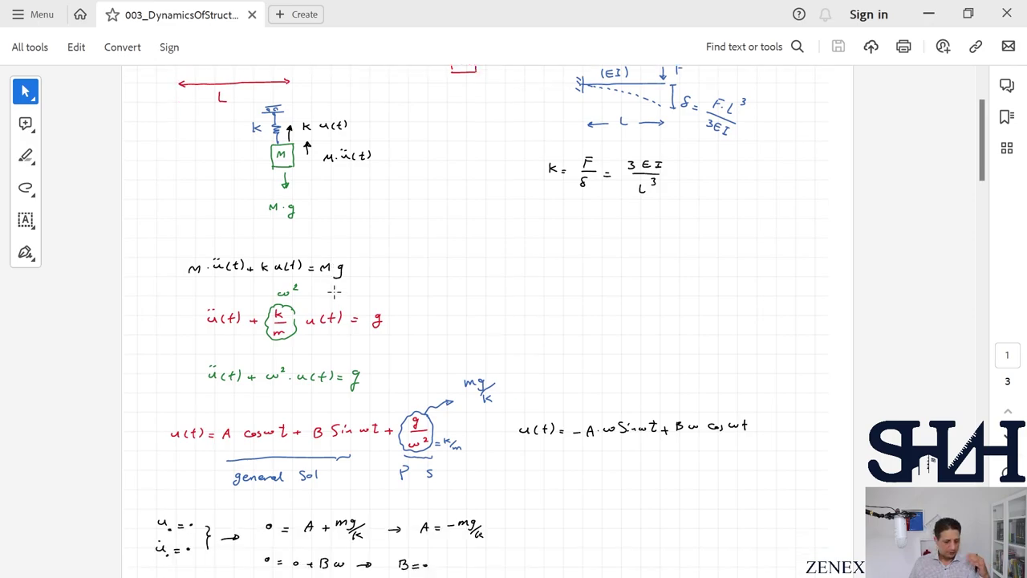
{"action": "scroll", "coordinate": [333, 294], "scroll_direction": "down", "scroll_amount": 2}
{"action": "scroll", "coordinate": [335, 291], "scroll_direction": "up", "scroll_amount": 2}
{"action": "scroll", "coordinate": [334, 290], "scroll_direction": "up", "scroll_amount": 2}
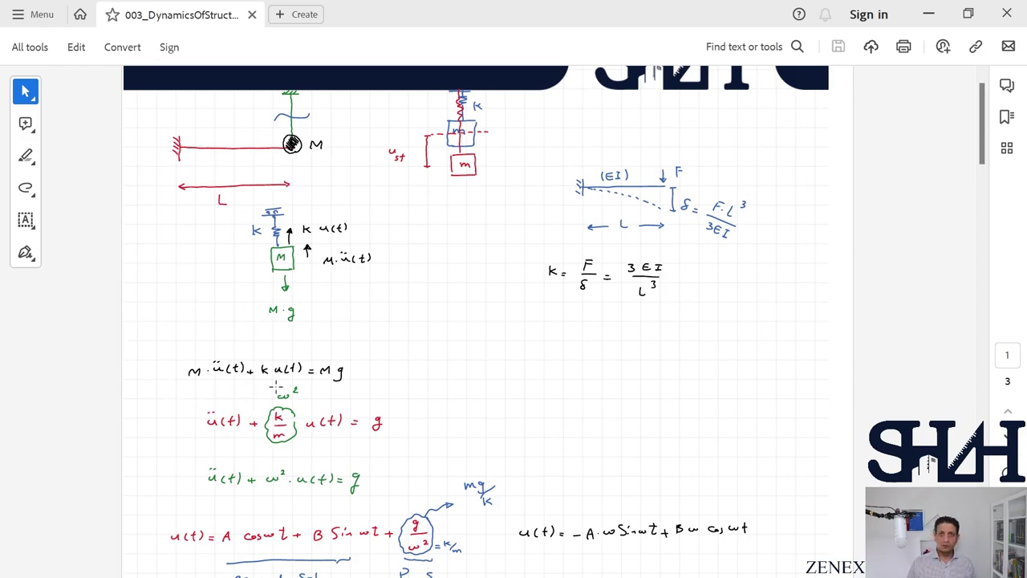
{"action": "scroll", "coordinate": [276, 388], "scroll_direction": "down", "scroll_amount": 2}
{"action": "scroll", "coordinate": [305, 361], "scroll_direction": "up", "scroll_amount": 2}
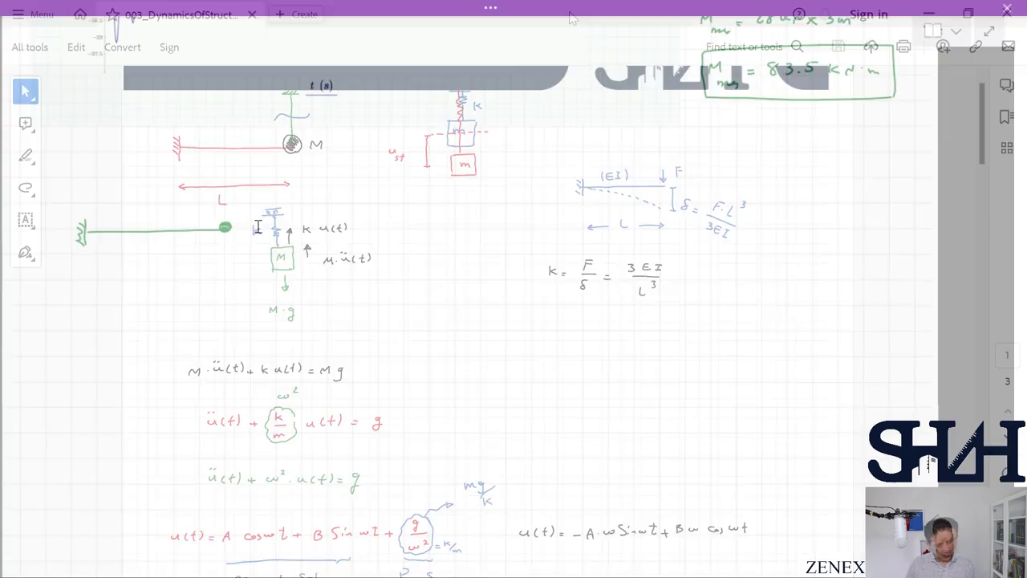
- In OneNote, label the green cantilever sketch with M and EI, and draw a square free body with a downward weight arrow Mg
{"action": "left_click_drag", "start_coordinate": [251, 231], "coordinate": [264, 220]}
{"action": "left_click_drag", "start_coordinate": [122, 234], "coordinate": [140, 244]}
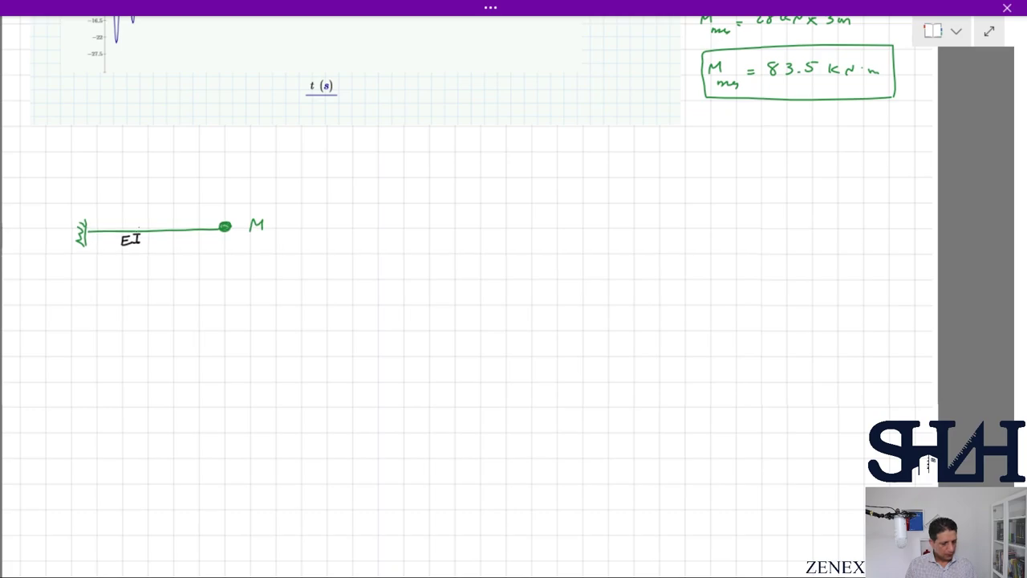
{"action": "mouse_move", "coordinate": [412, 246]}
{"action": "left_mouse_down"}
{"action": "mouse_move", "coordinate": [385, 245]}
{"action": "mouse_move", "coordinate": [415, 274]}
{"action": "left_mouse_up"}
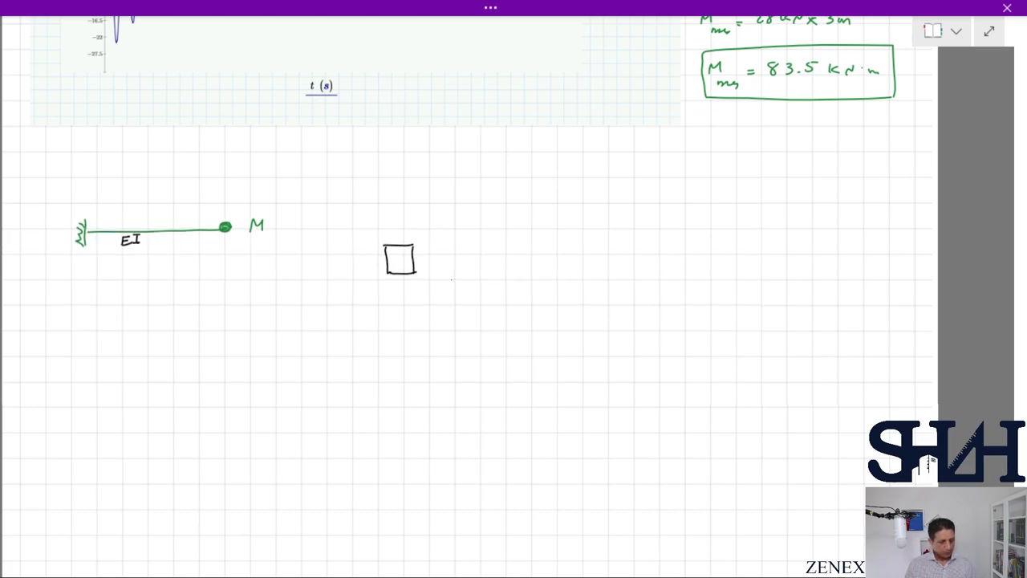
{"action": "left_click_drag", "start_coordinate": [412, 279], "coordinate": [416, 292]}
{"action": "left_click_drag", "start_coordinate": [396, 321], "coordinate": [407, 321]}
{"action": "left_click_drag", "start_coordinate": [418, 316], "coordinate": [412, 329]}
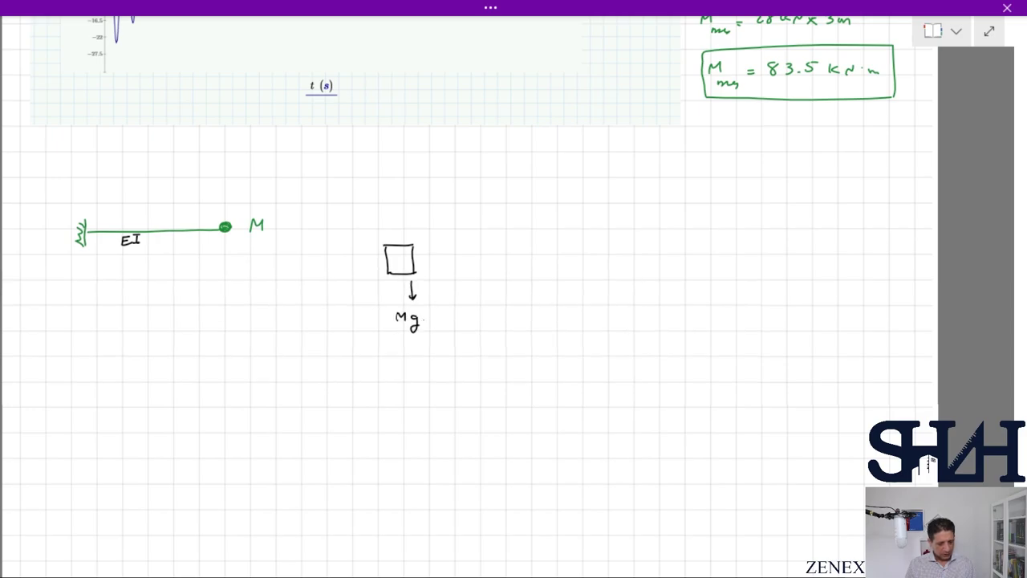
- Draw an upward spring force arrow above the square mass and label it f_s = k·u
{"action": "left_click_drag", "start_coordinate": [410, 232], "coordinate": [409, 212]}
{"action": "left_click_drag", "start_coordinate": [405, 219], "coordinate": [454, 205]}
{"action": "left_click_drag", "start_coordinate": [449, 208], "coordinate": [454, 207]}
{"action": "left_click_drag", "start_coordinate": [462, 198], "coordinate": [463, 204]}
{"action": "left_click_drag", "start_coordinate": [463, 205], "coordinate": [496, 201]}
{"action": "left_click", "coordinate": [477, 206]}
- Draw a second upward arrow above the mass for the damping force and label it f_c = c·u̇
{"action": "left_click_drag", "start_coordinate": [385, 235], "coordinate": [385, 215]}
{"action": "left_click_drag", "start_coordinate": [381, 222], "coordinate": [390, 222]}
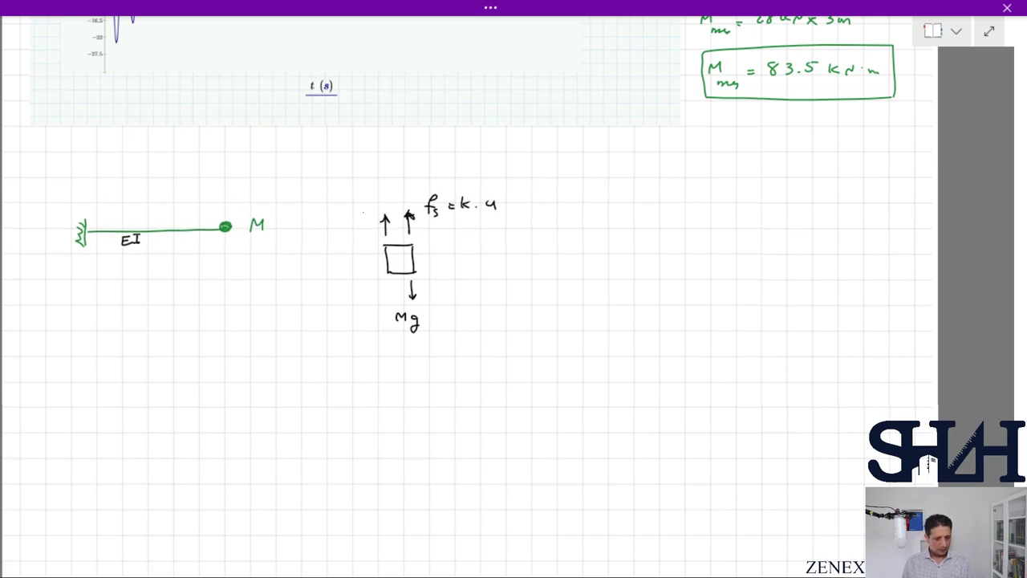
{"action": "left_click_drag", "start_coordinate": [341, 195], "coordinate": [334, 214]}
{"action": "left_click_drag", "start_coordinate": [330, 205], "coordinate": [340, 205]}
{"action": "left_click_drag", "start_coordinate": [337, 214], "coordinate": [334, 218]}
{"action": "left_click_drag", "start_coordinate": [344, 202], "coordinate": [349, 202]}
{"action": "left_click_drag", "start_coordinate": [344, 207], "coordinate": [351, 207]}
{"action": "left_click_drag", "start_coordinate": [362, 200], "coordinate": [360, 206]}
{"action": "left_click", "coordinate": [367, 204]}
{"action": "left_click_drag", "start_coordinate": [373, 199], "coordinate": [384, 202]}
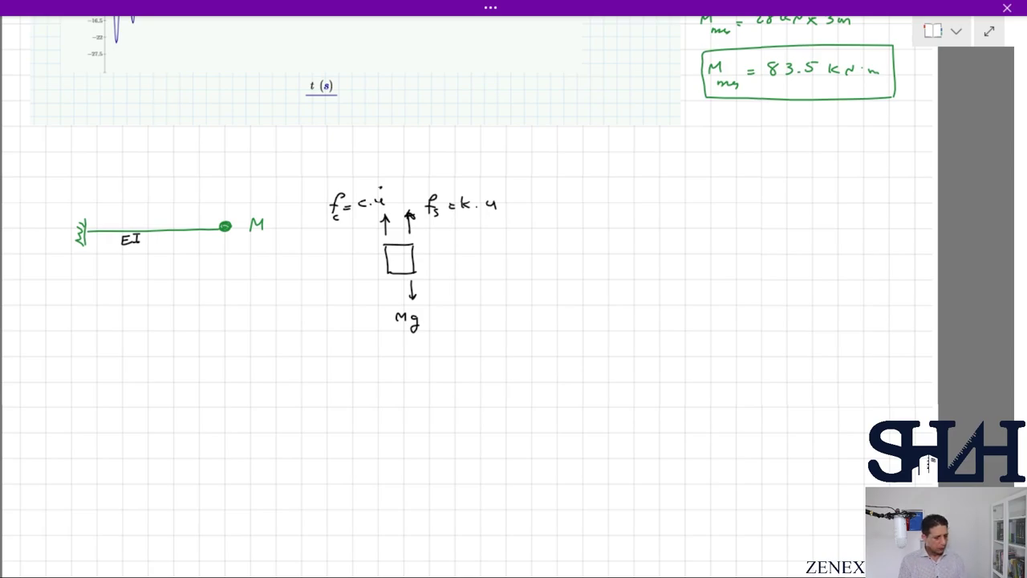
- Handwrite the equation of motion mü + cu̇ + ku = mg in red below the sketches
{"action": "left_click_drag", "start_coordinate": [67, 385], "coordinate": [128, 382]}
{"action": "left_click", "coordinate": [88, 365]}
{"action": "left_click", "coordinate": [90, 368]}
{"action": "mouse_move", "coordinate": [122, 377]}
{"action": "left_mouse_down"}
{"action": "mouse_move", "coordinate": [122, 387]}
{"action": "mouse_move", "coordinate": [188, 378]}
{"action": "left_mouse_up"}
{"action": "left_click", "coordinate": [165, 368]}
{"action": "left_click_drag", "start_coordinate": [183, 373], "coordinate": [183, 383]}
{"action": "left_click_drag", "start_coordinate": [201, 370], "coordinate": [211, 382]}
{"action": "left_click_drag", "start_coordinate": [214, 375], "coordinate": [247, 376]}
{"action": "left_click_drag", "start_coordinate": [238, 382], "coordinate": [286, 383]}
{"action": "left_click_drag", "start_coordinate": [295, 376], "coordinate": [293, 394]}
- Handwrite the mass-normalised equation ü + (c/m)·u̇ + (k/m)·u = g in red under the equation of motion
{"action": "scroll", "coordinate": [466, 288], "scroll_direction": "down", "scroll_amount": 3}
{"action": "left_click", "coordinate": [85, 315]}
{"action": "mouse_move", "coordinate": [79, 322]}
{"action": "left_mouse_down"}
{"action": "mouse_move", "coordinate": [117, 331]}
{"action": "mouse_move", "coordinate": [110, 337]}
{"action": "left_mouse_up"}
{"action": "left_click", "coordinate": [81, 314]}
{"action": "left_click_drag", "start_coordinate": [143, 317], "coordinate": [141, 324]}
{"action": "mouse_move", "coordinate": [132, 330]}
{"action": "left_mouse_down"}
{"action": "mouse_move", "coordinate": [148, 331]}
{"action": "mouse_move", "coordinate": [148, 340]}
{"action": "mouse_move", "coordinate": [195, 329]}
{"action": "left_mouse_up"}
{"action": "left_click", "coordinate": [159, 329]}
{"action": "left_click", "coordinate": [172, 319]}
{"action": "mouse_move", "coordinate": [190, 324]}
{"action": "left_mouse_down"}
{"action": "mouse_move", "coordinate": [189, 334]}
{"action": "mouse_move", "coordinate": [212, 326]}
{"action": "left_mouse_up"}
{"action": "left_click_drag", "start_coordinate": [220, 320], "coordinate": [221, 327]}
{"action": "mouse_move", "coordinate": [210, 331]}
{"action": "left_mouse_down"}
{"action": "mouse_move", "coordinate": [227, 330]}
{"action": "mouse_move", "coordinate": [225, 340]}
{"action": "mouse_move", "coordinate": [255, 332]}
{"action": "left_mouse_up"}
{"action": "left_click", "coordinate": [240, 328]}
{"action": "left_click_drag", "start_coordinate": [263, 325], "coordinate": [271, 326]}
{"action": "left_click_drag", "start_coordinate": [263, 331], "coordinate": [271, 330]}
{"action": "left_click", "coordinate": [301, 318]}
{"action": "left_click_drag", "start_coordinate": [294, 320], "coordinate": [286, 337]}
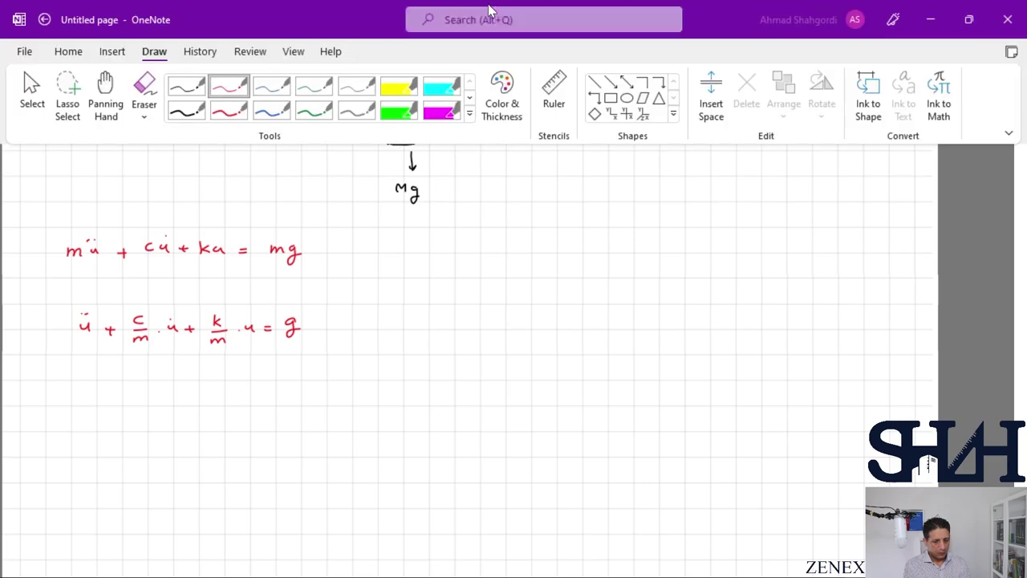
- Circle c/m and k/m in blue and write 2ξω and ω² beneath them
{"action": "left_click_drag", "start_coordinate": [141, 307], "coordinate": [155, 338]}
{"action": "mouse_move", "coordinate": [118, 372]}
{"action": "left_mouse_down"}
{"action": "mouse_move", "coordinate": [131, 383]}
{"action": "mouse_move", "coordinate": [122, 390]}
{"action": "mouse_move", "coordinate": [157, 371]}
{"action": "mouse_move", "coordinate": [226, 371]}
{"action": "left_mouse_up"}
{"action": "left_click_drag", "start_coordinate": [234, 363], "coordinate": [223, 406]}
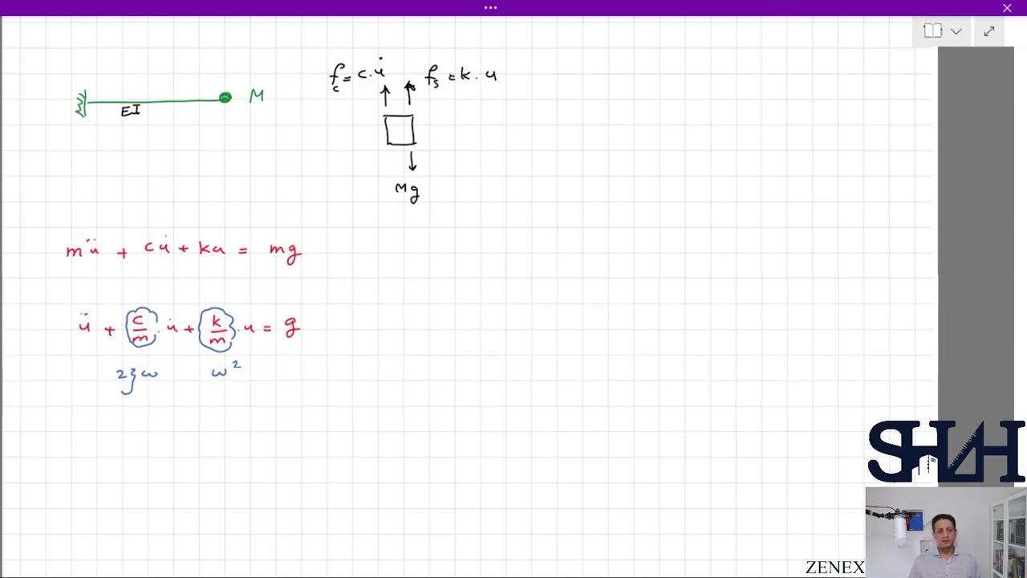
{"action": "key", "text": "ctrl+z"}
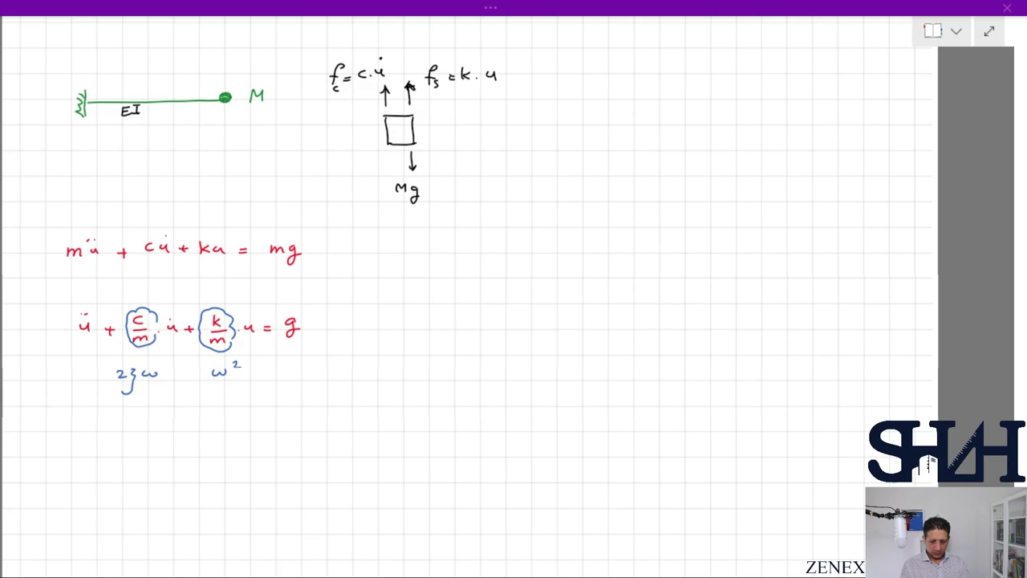
- Handwrite the underdamped condition ξ < 1 in blue beside the normalised equation
{"action": "scroll", "coordinate": [1021, 248], "scroll_direction": "up", "scroll_amount": 2}
{"action": "scroll", "coordinate": [1021, 261], "scroll_direction": "down", "scroll_amount": 4}
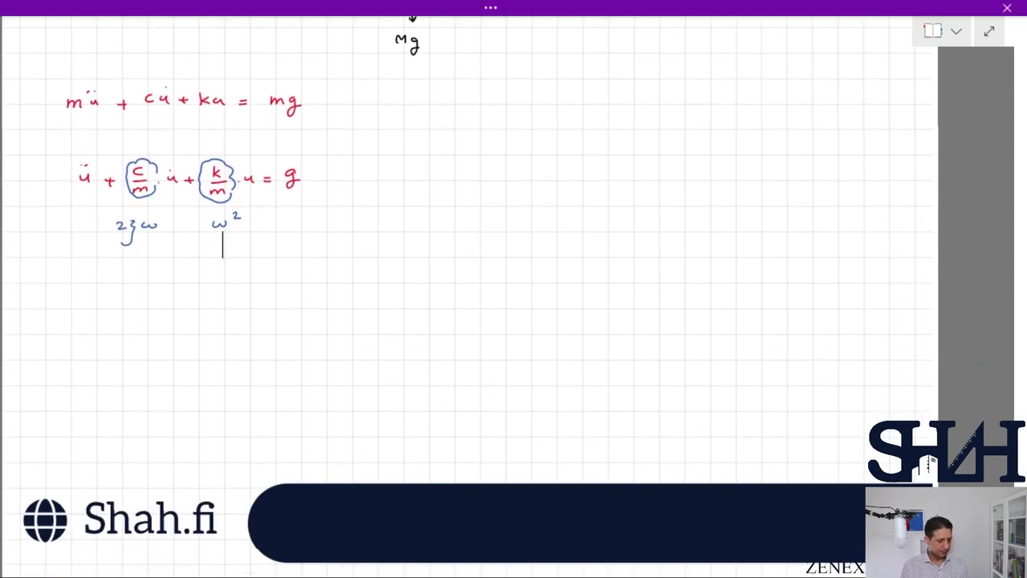
{"action": "mouse_move", "coordinate": [415, 164]}
{"action": "left_mouse_down"}
{"action": "mouse_move", "coordinate": [408, 186]}
{"action": "mouse_move", "coordinate": [448, 177]}
{"action": "mouse_move", "coordinate": [470, 158]}
{"action": "left_mouse_up"}
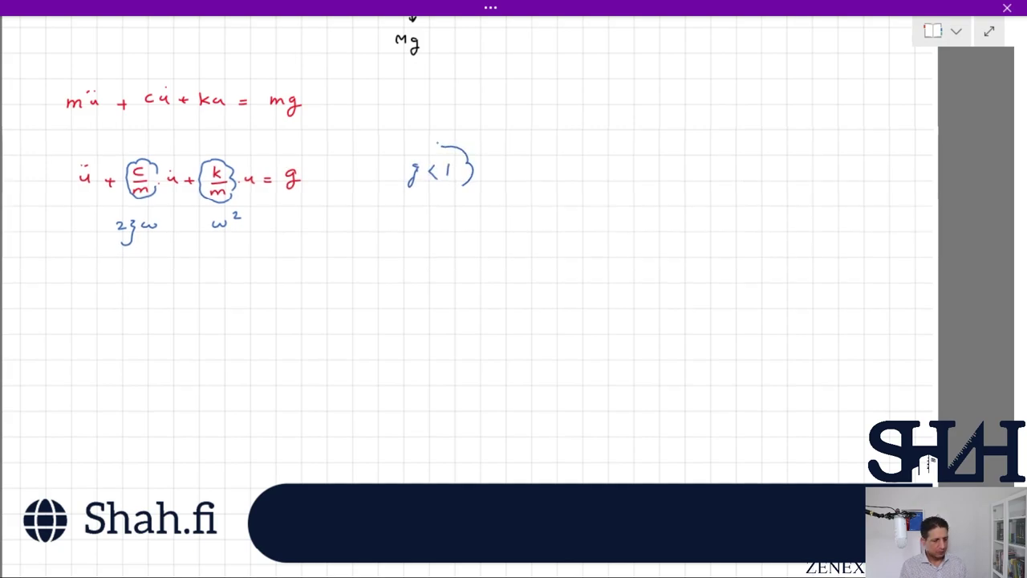
- Start the homogeneous solution in blue with u_h(t) = e^(−ξωt) below the normalised equation
{"action": "left_click_drag", "start_coordinate": [60, 279], "coordinate": [72, 288]}
{"action": "left_click_drag", "start_coordinate": [76, 288], "coordinate": [81, 299]}
{"action": "mouse_move", "coordinate": [91, 276]}
{"action": "left_mouse_down"}
{"action": "mouse_move", "coordinate": [89, 290]}
{"action": "mouse_move", "coordinate": [101, 288]}
{"action": "left_mouse_up"}
{"action": "left_click_drag", "start_coordinate": [106, 275], "coordinate": [108, 289]}
{"action": "left_click_drag", "start_coordinate": [118, 285], "coordinate": [126, 287]}
{"action": "mouse_move", "coordinate": [167, 260]}
{"action": "left_mouse_down"}
{"action": "mouse_move", "coordinate": [178, 276]}
{"action": "mouse_move", "coordinate": [206, 255]}
{"action": "mouse_move", "coordinate": [215, 262]}
{"action": "left_mouse_up"}
- Complete the homogeneous solution with the bracketed term (A cos ω_d t + B sin ω_d t)
{"action": "left_click_drag", "start_coordinate": [210, 253], "coordinate": [241, 294]}
{"action": "left_click_drag", "start_coordinate": [256, 278], "coordinate": [295, 283]}
{"action": "left_click_drag", "start_coordinate": [298, 277], "coordinate": [347, 286]}
{"action": "left_click_drag", "start_coordinate": [340, 273], "coordinate": [370, 282]}
{"action": "mouse_move", "coordinate": [363, 276]}
{"action": "left_mouse_down"}
{"action": "mouse_move", "coordinate": [362, 287]}
{"action": "mouse_move", "coordinate": [390, 282]}
{"action": "left_mouse_up"}
{"action": "mouse_move", "coordinate": [390, 268]}
{"action": "left_mouse_down"}
{"action": "mouse_move", "coordinate": [393, 282]}
{"action": "mouse_move", "coordinate": [417, 281]}
{"action": "left_mouse_up"}
{"action": "left_click_drag", "start_coordinate": [434, 272], "coordinate": [446, 281]}
{"action": "left_click_drag", "start_coordinate": [447, 273], "coordinate": [467, 288]}
{"action": "left_click_drag", "start_coordinate": [480, 261], "coordinate": [481, 281]}
{"action": "left_click_drag", "start_coordinate": [475, 270], "coordinate": [487, 270]}
{"action": "left_click_drag", "start_coordinate": [493, 258], "coordinate": [494, 286]}
- Handwrite the particular solution u_p(t) = g/(k/m) = mg/k in blue under the homogeneous solution
{"action": "mouse_move", "coordinate": [56, 343]}
{"action": "left_mouse_down"}
{"action": "mouse_move", "coordinate": [69, 345]}
{"action": "mouse_move", "coordinate": [73, 363]}
{"action": "mouse_move", "coordinate": [83, 354]}
{"action": "left_mouse_up"}
{"action": "mouse_move", "coordinate": [95, 338]}
{"action": "left_mouse_down"}
{"action": "mouse_move", "coordinate": [95, 353]}
{"action": "mouse_move", "coordinate": [99, 345]}
{"action": "left_mouse_up"}
{"action": "left_click_drag", "start_coordinate": [102, 337], "coordinate": [104, 353]}
{"action": "left_click_drag", "start_coordinate": [117, 350], "coordinate": [154, 349]}
{"action": "mouse_move", "coordinate": [154, 355]}
{"action": "left_mouse_down"}
{"action": "mouse_move", "coordinate": [174, 341]}
{"action": "mouse_move", "coordinate": [156, 368]}
{"action": "left_mouse_up"}
{"action": "left_click_drag", "start_coordinate": [164, 359], "coordinate": [162, 373]}
{"action": "mouse_move", "coordinate": [168, 370]}
{"action": "left_mouse_down"}
{"action": "mouse_move", "coordinate": [179, 374]}
{"action": "mouse_move", "coordinate": [205, 346]}
{"action": "left_mouse_up"}
{"action": "left_click_drag", "start_coordinate": [198, 349], "coordinate": [233, 348]}
{"action": "left_click_drag", "start_coordinate": [219, 351], "coordinate": [240, 349]}
{"action": "left_click_drag", "start_coordinate": [226, 358], "coordinate": [236, 369]}
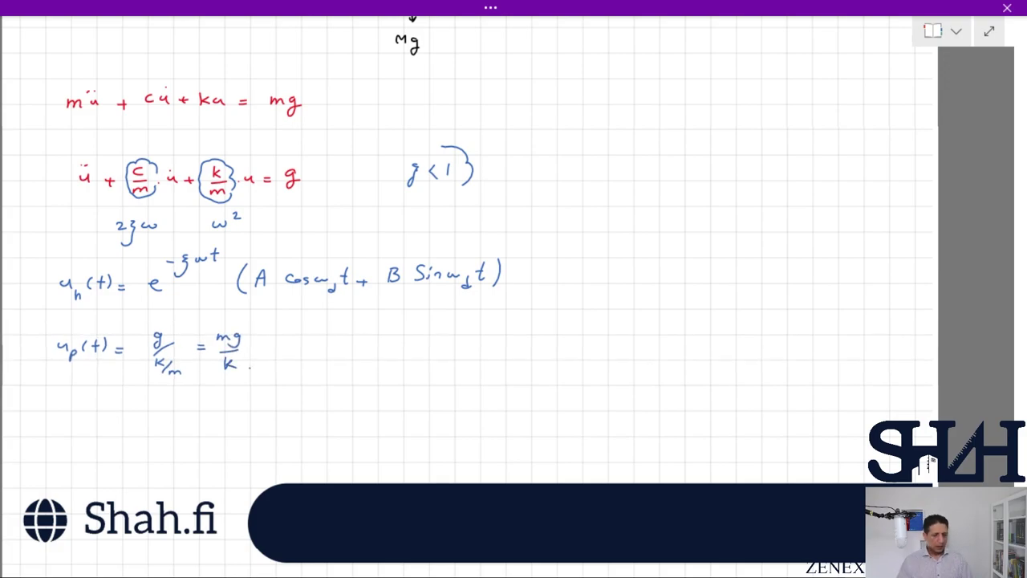
- Switch to the black pen and start the total solution with u(t) = e^(−ξωt) beside the particular solution
{"action": "left_click", "coordinate": [491, 10]}
{"action": "left_click", "coordinate": [185, 90]}
{"action": "left_click_drag", "start_coordinate": [342, 353], "coordinate": [354, 360]}
{"action": "left_click_drag", "start_coordinate": [365, 351], "coordinate": [365, 364]}
{"action": "left_click_drag", "start_coordinate": [374, 350], "coordinate": [375, 364]}
{"action": "left_click_drag", "start_coordinate": [370, 354], "coordinate": [380, 354]}
{"action": "left_click_drag", "start_coordinate": [383, 351], "coordinate": [384, 364]}
{"action": "left_click_drag", "start_coordinate": [391, 356], "coordinate": [401, 356]}
{"action": "mouse_move", "coordinate": [391, 361]}
{"action": "left_mouse_down"}
{"action": "mouse_move", "coordinate": [421, 361]}
{"action": "mouse_move", "coordinate": [427, 330]}
{"action": "mouse_move", "coordinate": [425, 352]}
{"action": "mouse_move", "coordinate": [460, 330]}
{"action": "left_mouse_up"}
- Complete the total solution with (A cos ω_d t + B sin ω_d t) + mg/k in black
{"action": "mouse_move", "coordinate": [471, 319]}
{"action": "left_mouse_down"}
{"action": "mouse_move", "coordinate": [473, 334]}
{"action": "mouse_move", "coordinate": [517, 361]}
{"action": "left_mouse_up"}
{"action": "left_click_drag", "start_coordinate": [508, 355], "coordinate": [516, 355]}
{"action": "left_click_drag", "start_coordinate": [531, 351], "coordinate": [546, 359]}
{"action": "left_click_drag", "start_coordinate": [565, 351], "coordinate": [576, 353]}
{"action": "left_click_drag", "start_coordinate": [580, 359], "coordinate": [591, 360]}
{"action": "left_click_drag", "start_coordinate": [585, 351], "coordinate": [616, 355]}
{"action": "mouse_move", "coordinate": [610, 350]}
{"action": "left_mouse_down"}
{"action": "mouse_move", "coordinate": [610, 360]}
{"action": "mouse_move", "coordinate": [631, 361]}
{"action": "left_mouse_up"}
{"action": "mouse_move", "coordinate": [647, 346]}
{"action": "left_mouse_down"}
{"action": "mouse_move", "coordinate": [640, 360]}
{"action": "mouse_move", "coordinate": [652, 360]}
{"action": "left_mouse_up"}
{"action": "left_click_drag", "start_coordinate": [654, 354], "coordinate": [691, 365]}
{"action": "left_click_drag", "start_coordinate": [699, 341], "coordinate": [713, 368]}
{"action": "left_click_drag", "start_coordinate": [727, 353], "coordinate": [735, 353]}
{"action": "mouse_move", "coordinate": [731, 348]}
{"action": "left_mouse_down"}
{"action": "mouse_move", "coordinate": [731, 358]}
{"action": "mouse_move", "coordinate": [759, 346]}
{"action": "mouse_move", "coordinate": [779, 358]}
{"action": "mouse_move", "coordinate": [762, 378]}
{"action": "left_mouse_up"}
{"action": "left_click_drag", "start_coordinate": [772, 365], "coordinate": [770, 378]}
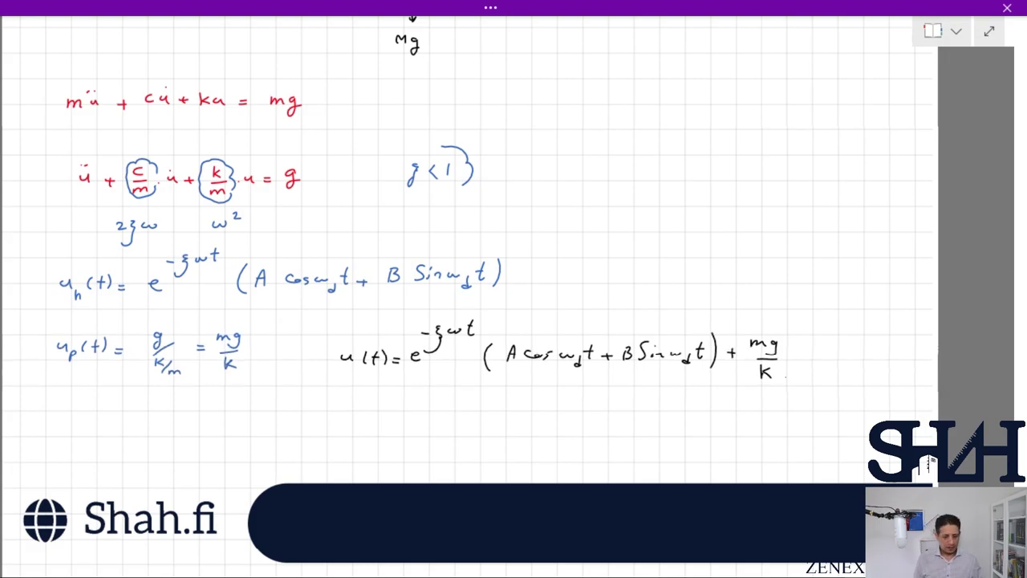
- Draw a gray box around the black total solution u(t)
{"action": "left_click", "coordinate": [490, 8]}
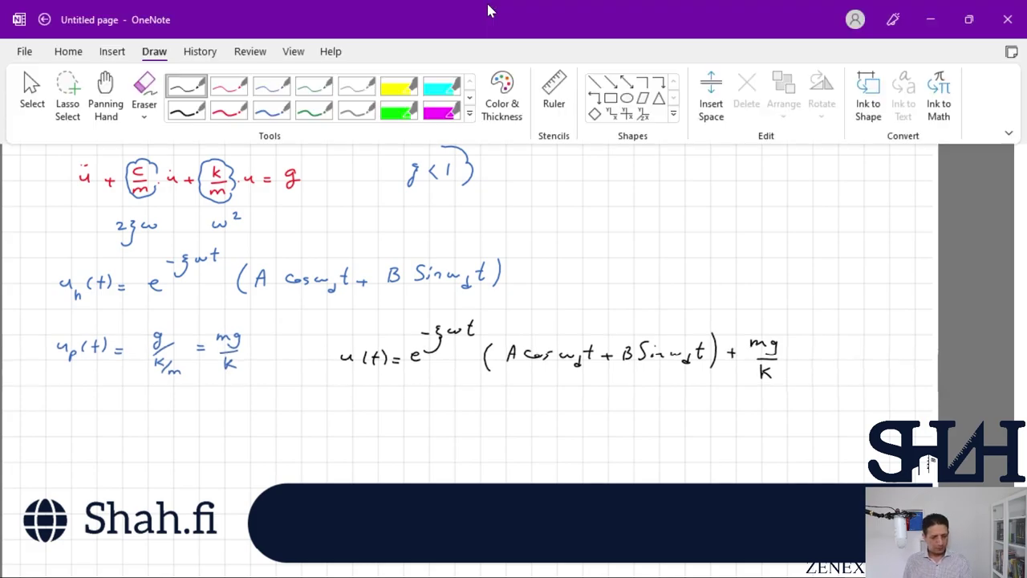
{"action": "left_click", "coordinate": [313, 90]}
{"action": "left_click_drag", "start_coordinate": [797, 314], "coordinate": [799, 393]}
{"action": "left_click_drag", "start_coordinate": [794, 310], "coordinate": [331, 315]}
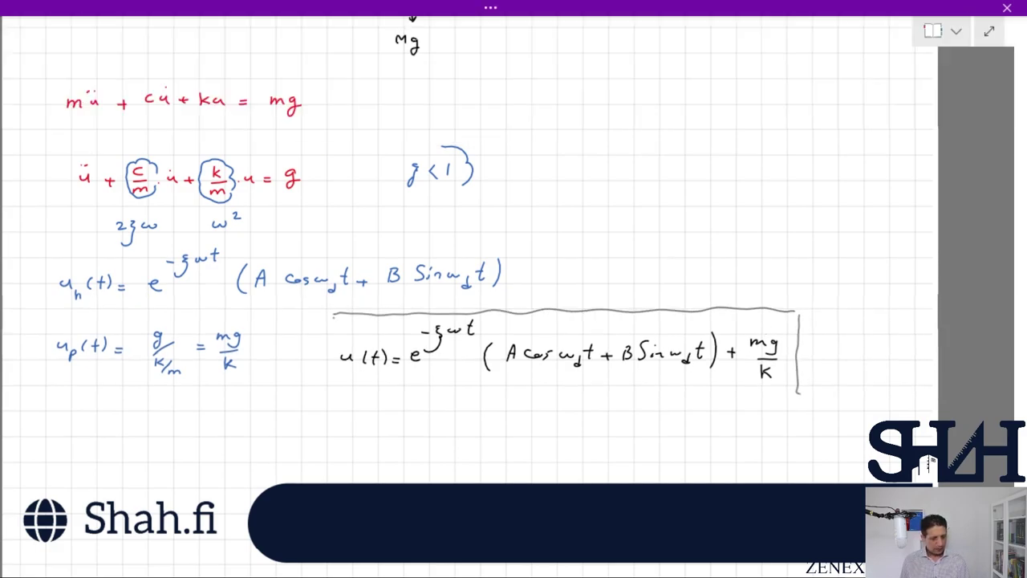
{"action": "left_click_drag", "start_coordinate": [333, 361], "coordinate": [334, 390]}
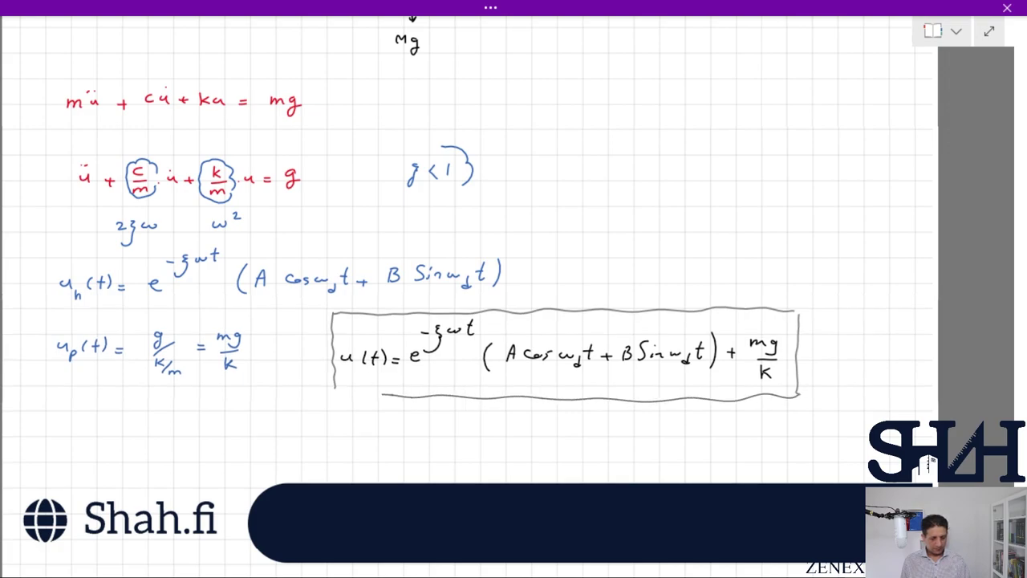
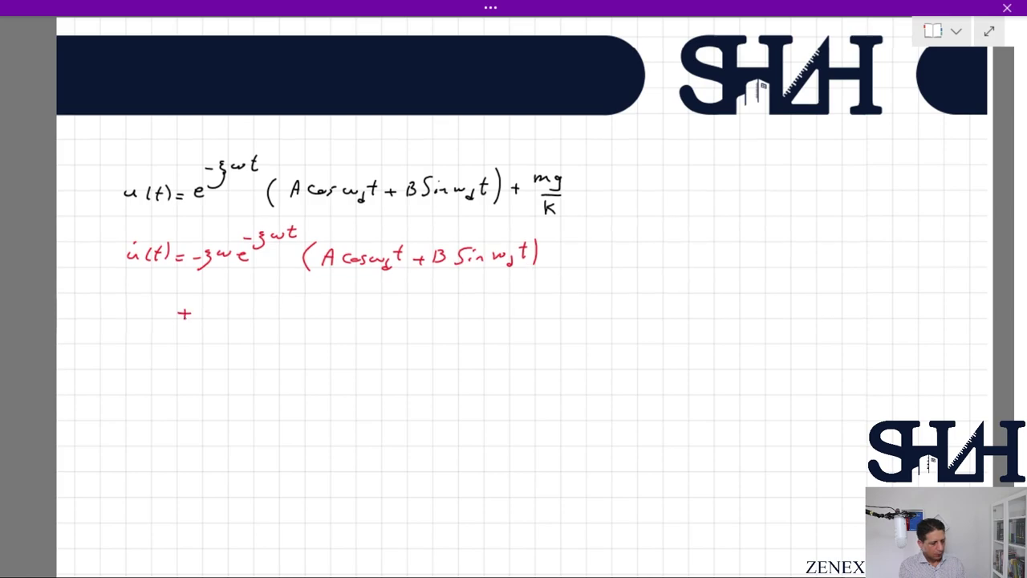
- Handwrite the second part of the derivative in red after the plus sign: e^(−ξωt)(−ω_d·A sin ω_d t + ω_d·B·cos ω_d t)
{"action": "mouse_move", "coordinate": [230, 293]}
{"action": "left_mouse_down"}
{"action": "mouse_move", "coordinate": [234, 310]}
{"action": "mouse_move", "coordinate": [272, 303]}
{"action": "left_mouse_up"}
{"action": "mouse_move", "coordinate": [267, 295]}
{"action": "left_mouse_down"}
{"action": "mouse_move", "coordinate": [282, 332]}
{"action": "mouse_move", "coordinate": [334, 311]}
{"action": "mouse_move", "coordinate": [330, 331]}
{"action": "mouse_move", "coordinate": [427, 315]}
{"action": "left_mouse_up"}
{"action": "left_click_drag", "start_coordinate": [430, 314], "coordinate": [422, 327]}
{"action": "left_click_drag", "start_coordinate": [441, 305], "coordinate": [443, 320]}
{"action": "left_click_drag", "start_coordinate": [436, 312], "coordinate": [447, 313]}
{"action": "left_click_drag", "start_coordinate": [464, 314], "coordinate": [512, 312]}
{"action": "mouse_move", "coordinate": [517, 316]}
{"action": "left_mouse_down"}
{"action": "mouse_move", "coordinate": [514, 326]}
{"action": "mouse_move", "coordinate": [545, 319]}
{"action": "left_mouse_up"}
{"action": "left_click", "coordinate": [523, 315]}
{"action": "left_click", "coordinate": [554, 315]}
{"action": "mouse_move", "coordinate": [571, 308]}
{"action": "left_mouse_down"}
{"action": "mouse_move", "coordinate": [563, 316]}
{"action": "mouse_move", "coordinate": [621, 325]}
{"action": "left_mouse_up"}
{"action": "left_click_drag", "start_coordinate": [639, 298], "coordinate": [639, 325]}
{"action": "left_click_drag", "start_coordinate": [633, 309], "coordinate": [644, 308]}
{"action": "left_click_drag", "start_coordinate": [648, 296], "coordinate": [648, 329]}
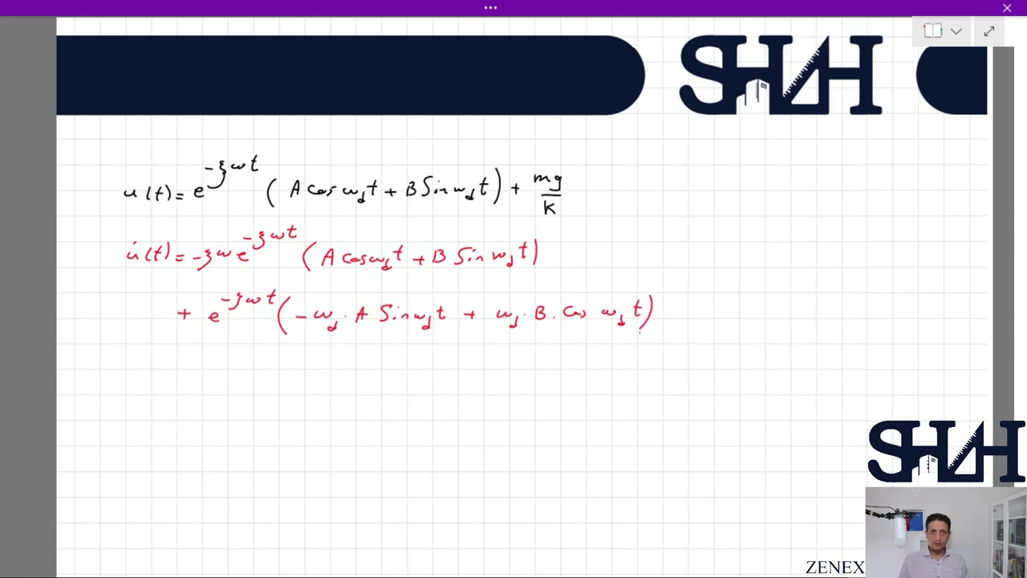
- Handwrite the initial conditions u_0 = 0 and u̇_0 = 0 in red below the derivative
{"action": "scroll", "coordinate": [648, 430], "scroll_direction": "down", "scroll_amount": 2}
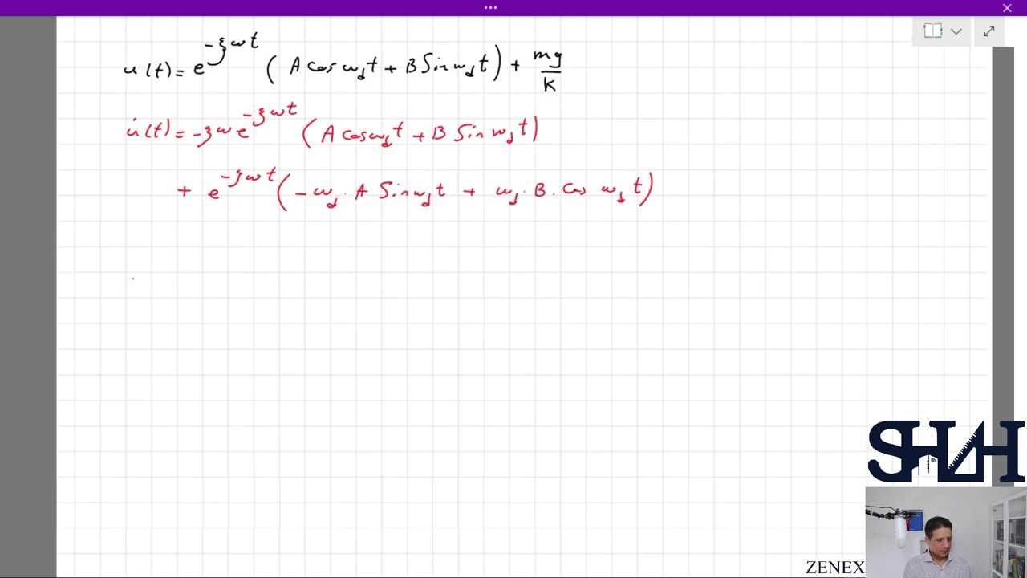
{"action": "left_click_drag", "start_coordinate": [124, 264], "coordinate": [156, 275]}
{"action": "left_click_drag", "start_coordinate": [117, 303], "coordinate": [126, 313]}
{"action": "left_click_drag", "start_coordinate": [144, 306], "coordinate": [152, 310]}
- Switch to the green pen and apply the zero initial displacement, writing ⇒ 0 = 1(A) + mg/k followed by another implication arrow
{"action": "left_click", "coordinate": [490, 7]}
{"action": "left_click", "coordinate": [268, 87]}
{"action": "left_click_drag", "start_coordinate": [201, 266], "coordinate": [213, 266]}
{"action": "left_click_drag", "start_coordinate": [197, 270], "coordinate": [256, 270]}
{"action": "left_click_drag", "start_coordinate": [272, 269], "coordinate": [280, 269]}
{"action": "left_click_drag", "start_coordinate": [272, 273], "coordinate": [302, 276]}
{"action": "mouse_move", "coordinate": [324, 259]}
{"action": "left_mouse_down"}
{"action": "mouse_move", "coordinate": [322, 278]}
{"action": "mouse_move", "coordinate": [358, 277]}
{"action": "left_mouse_up"}
{"action": "left_click_drag", "start_coordinate": [372, 272], "coordinate": [375, 276]}
{"action": "left_click_drag", "start_coordinate": [391, 268], "coordinate": [405, 267]}
{"action": "left_click_drag", "start_coordinate": [418, 262], "coordinate": [417, 283]}
{"action": "mouse_move", "coordinate": [429, 275]}
{"action": "left_mouse_down"}
{"action": "mouse_move", "coordinate": [426, 287]}
{"action": "mouse_move", "coordinate": [480, 266]}
{"action": "left_mouse_up"}
{"action": "left_click_drag", "start_coordinate": [465, 271], "coordinate": [479, 271]}
- Handwrite the constant A = −mg/k in green and draw a box around it
{"action": "mouse_move", "coordinate": [477, 261]}
{"action": "left_mouse_down"}
{"action": "mouse_move", "coordinate": [476, 274]}
{"action": "mouse_move", "coordinate": [526, 275]}
{"action": "left_mouse_up"}
{"action": "left_click_drag", "start_coordinate": [517, 270], "coordinate": [524, 270]}
{"action": "left_click_drag", "start_coordinate": [534, 268], "coordinate": [543, 272]}
{"action": "left_click", "coordinate": [569, 254]}
{"action": "mouse_move", "coordinate": [565, 258]}
{"action": "left_mouse_down"}
{"action": "mouse_move", "coordinate": [603, 264]}
{"action": "mouse_move", "coordinate": [600, 287]}
{"action": "left_mouse_up"}
{"action": "left_click_drag", "start_coordinate": [504, 239], "coordinate": [626, 293]}
- Handwrite the zero initial velocity condition in green below the first one: ⇒ 0 = −ξω(A) + (ω_d·B)
{"action": "left_click_drag", "start_coordinate": [185, 323], "coordinate": [205, 324]}
{"action": "left_click_drag", "start_coordinate": [185, 329], "coordinate": [206, 329]}
{"action": "left_click_drag", "start_coordinate": [200, 320], "coordinate": [207, 326]}
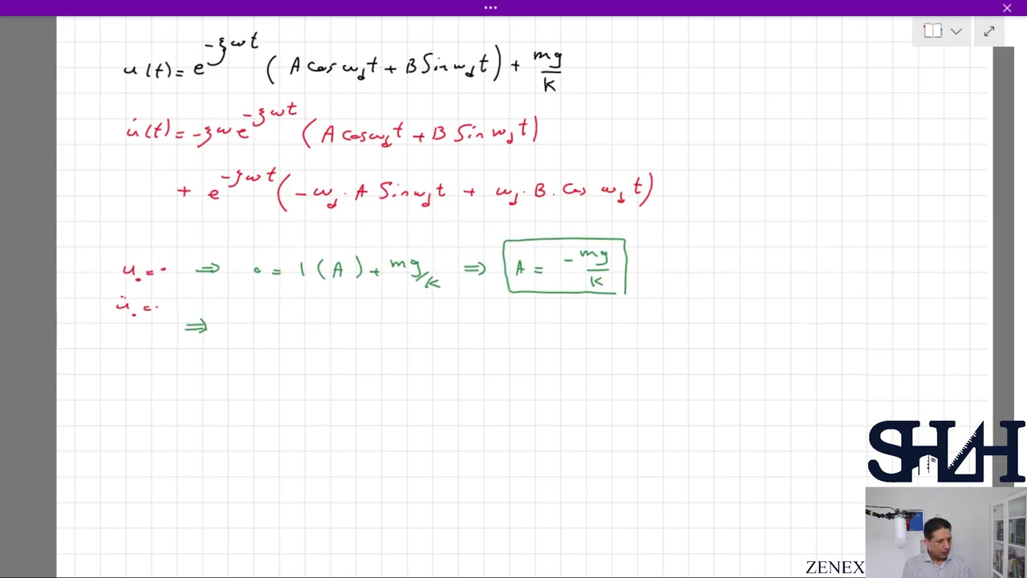
{"action": "left_click", "coordinate": [240, 344]}
{"action": "left_click_drag", "start_coordinate": [255, 351], "coordinate": [265, 351]}
{"action": "left_click", "coordinate": [295, 338]}
{"action": "mouse_move", "coordinate": [255, 355]}
{"action": "left_mouse_down"}
{"action": "mouse_move", "coordinate": [309, 367]}
{"action": "mouse_move", "coordinate": [340, 350]}
{"action": "mouse_move", "coordinate": [355, 365]}
{"action": "mouse_move", "coordinate": [384, 342]}
{"action": "mouse_move", "coordinate": [402, 368]}
{"action": "left_mouse_up"}
{"action": "left_click", "coordinate": [393, 343]}
{"action": "left_click_drag", "start_coordinate": [416, 353], "coordinate": [447, 363]}
{"action": "left_click_drag", "start_coordinate": [468, 353], "coordinate": [485, 353]}
{"action": "left_click_drag", "start_coordinate": [488, 356], "coordinate": [507, 358]}
{"action": "left_click", "coordinate": [501, 352]}
{"action": "left_click_drag", "start_coordinate": [523, 340], "coordinate": [522, 362]}
- Handwrite in green the implication arrow and the solved constant B = A·ξω/ω_d at the end of that line
{"action": "left_click_drag", "start_coordinate": [538, 350], "coordinate": [586, 360]}
{"action": "mouse_move", "coordinate": [588, 345]}
{"action": "left_mouse_down"}
{"action": "mouse_move", "coordinate": [586, 361]}
{"action": "mouse_move", "coordinate": [617, 360]}
{"action": "mouse_move", "coordinate": [672, 353]}
{"action": "mouse_move", "coordinate": [706, 336]}
{"action": "left_mouse_up"}
{"action": "left_click", "coordinate": [656, 343]}
{"action": "left_click", "coordinate": [704, 356]}
{"action": "mouse_move", "coordinate": [651, 356]}
{"action": "left_mouse_down"}
{"action": "mouse_move", "coordinate": [711, 356]}
{"action": "mouse_move", "coordinate": [669, 375]}
{"action": "mouse_move", "coordinate": [679, 373]}
{"action": "left_mouse_up"}
{"action": "left_click_drag", "start_coordinate": [685, 372], "coordinate": [683, 385]}
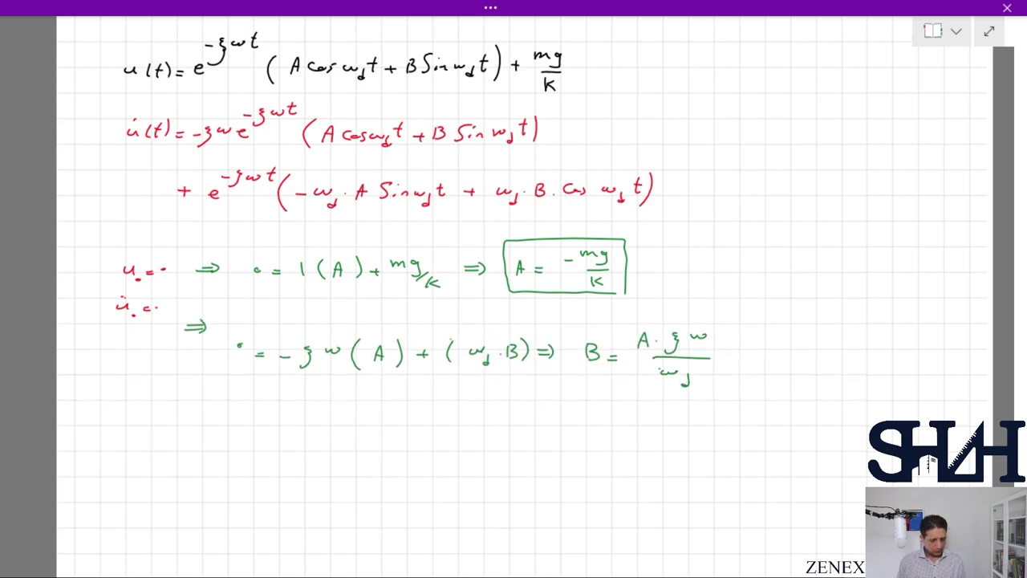
- Substitute A and handwrite → B = (−mg/k·ω·ξ)/ω_d in green on the next line, and box it in black
{"action": "left_click_drag", "start_coordinate": [229, 428], "coordinate": [253, 428]}
{"action": "scroll", "coordinate": [522, 321], "scroll_direction": "down", "scroll_amount": 3}
{"action": "left_click_drag", "start_coordinate": [282, 307], "coordinate": [284, 323]}
{"action": "left_click_drag", "start_coordinate": [302, 321], "coordinate": [349, 305]}
{"action": "left_click_drag", "start_coordinate": [358, 306], "coordinate": [375, 302]}
{"action": "mouse_move", "coordinate": [387, 301]}
{"action": "left_mouse_down"}
{"action": "mouse_move", "coordinate": [384, 315]}
{"action": "mouse_move", "coordinate": [439, 306]}
{"action": "left_mouse_up"}
{"action": "left_click", "coordinate": [425, 309]}
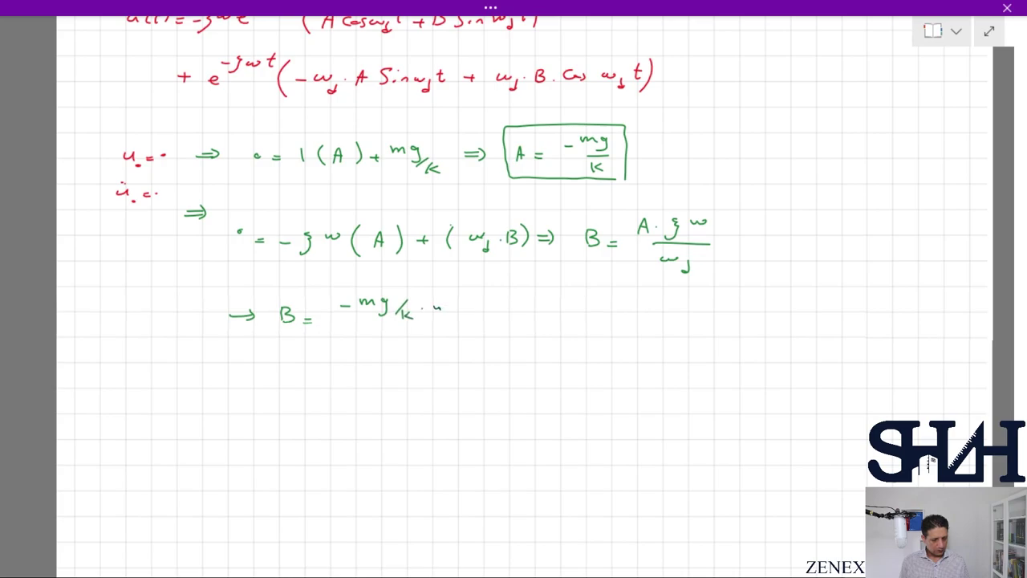
{"action": "left_click_drag", "start_coordinate": [363, 328], "coordinate": [451, 328]}
{"action": "left_click_drag", "start_coordinate": [382, 345], "coordinate": [404, 361]}
{"action": "left_click", "coordinate": [459, 305]}
{"action": "left_click", "coordinate": [464, 304]}
{"action": "left_click_drag", "start_coordinate": [468, 300], "coordinate": [470, 328]}
{"action": "left_click_drag", "start_coordinate": [278, 359], "coordinate": [480, 276]}
{"action": "mouse_move", "coordinate": [490, 277]}
{"action": "left_mouse_down"}
{"action": "mouse_move", "coordinate": [491, 374]}
{"action": "mouse_move", "coordinate": [291, 375]}
{"action": "left_mouse_up"}
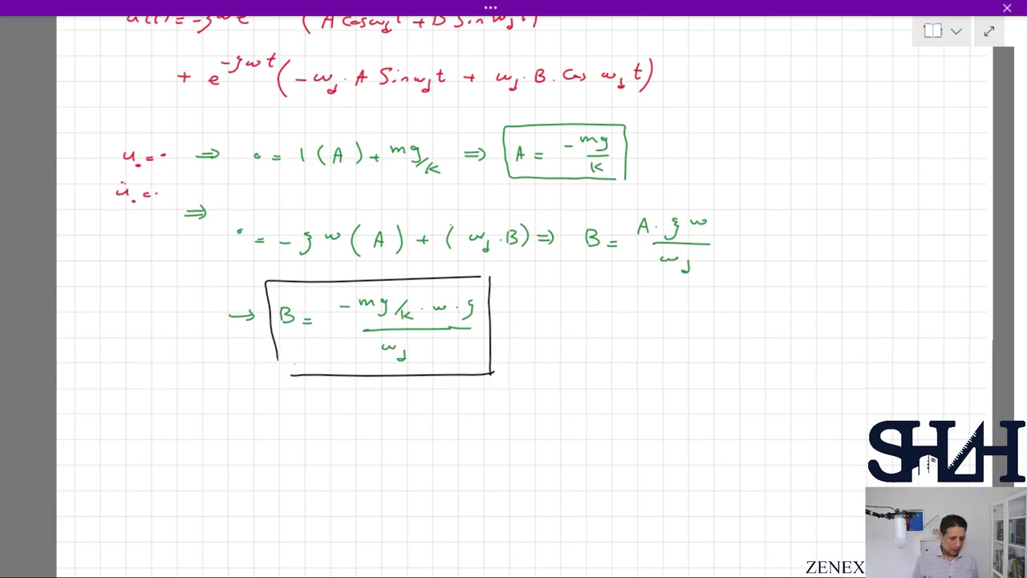
- Handwrite the relations k/m = ω² and m/k = 1/ω² in black beside the boxed constant B
{"action": "left_click_drag", "start_coordinate": [645, 305], "coordinate": [665, 322]}
{"action": "left_click_drag", "start_coordinate": [649, 335], "coordinate": [663, 334]}
{"action": "left_click_drag", "start_coordinate": [679, 320], "coordinate": [687, 320]}
{"action": "left_click_drag", "start_coordinate": [678, 324], "coordinate": [748, 310]}
{"action": "mouse_move", "coordinate": [650, 367]}
{"action": "left_mouse_down"}
{"action": "mouse_move", "coordinate": [668, 366]}
{"action": "mouse_move", "coordinate": [666, 392]}
{"action": "mouse_move", "coordinate": [689, 373]}
{"action": "left_mouse_up"}
{"action": "left_click_drag", "start_coordinate": [681, 376], "coordinate": [689, 376]}
{"action": "left_click_drag", "start_coordinate": [712, 358], "coordinate": [713, 369]}
{"action": "mouse_move", "coordinate": [703, 373]}
{"action": "left_mouse_down"}
{"action": "mouse_move", "coordinate": [724, 373]}
{"action": "mouse_move", "coordinate": [721, 388]}
{"action": "left_mouse_up"}
{"action": "left_click_drag", "start_coordinate": [726, 380], "coordinate": [736, 385]}
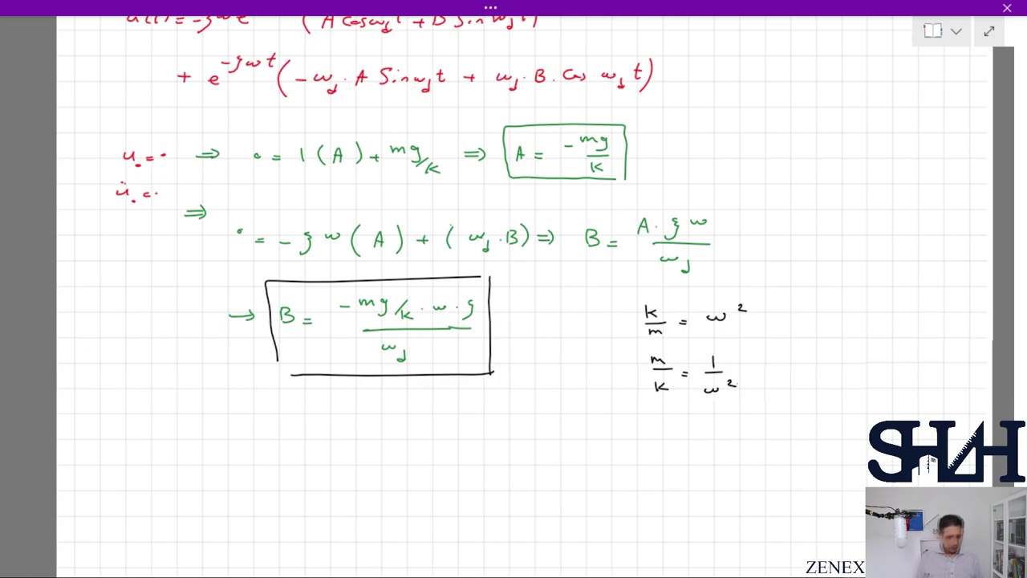
- Handwrite the simplified constant B = −g·ξ/(ω·ω_d) in black below the boxed expression and box it
{"action": "left_click_drag", "start_coordinate": [129, 430], "coordinate": [131, 444]}
{"action": "left_click_drag", "start_coordinate": [156, 445], "coordinate": [228, 438]}
{"action": "left_click_drag", "start_coordinate": [244, 428], "coordinate": [244, 428]}
{"action": "left_click_drag", "start_coordinate": [259, 412], "coordinate": [260, 438]}
{"action": "left_click_drag", "start_coordinate": [223, 443], "coordinate": [287, 443]}
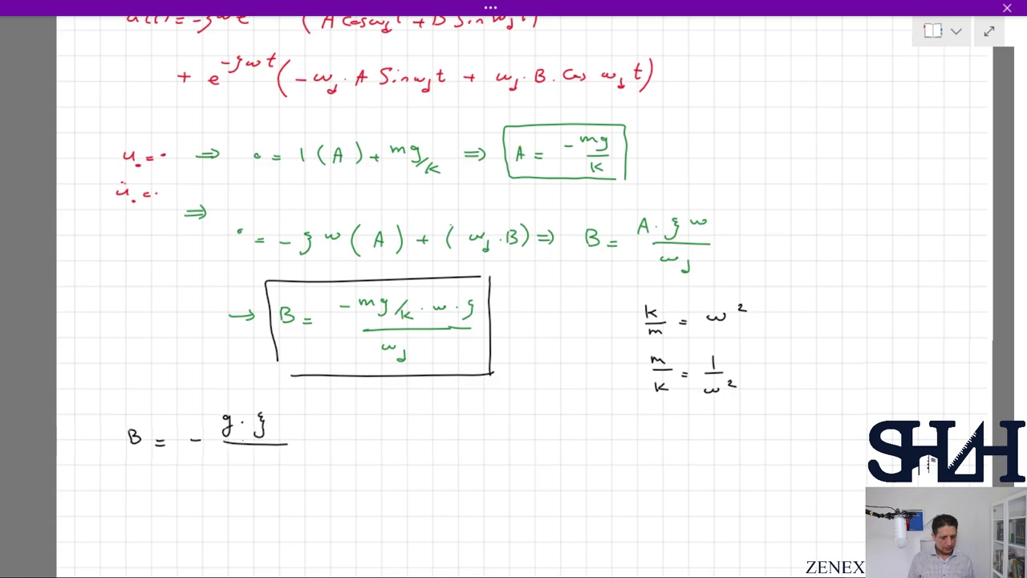
{"action": "left_click_drag", "start_coordinate": [224, 459], "coordinate": [244, 462]}
{"action": "mouse_move", "coordinate": [254, 458]}
{"action": "left_mouse_down"}
{"action": "mouse_move", "coordinate": [269, 460]}
{"action": "mouse_move", "coordinate": [275, 475]}
{"action": "left_mouse_up"}
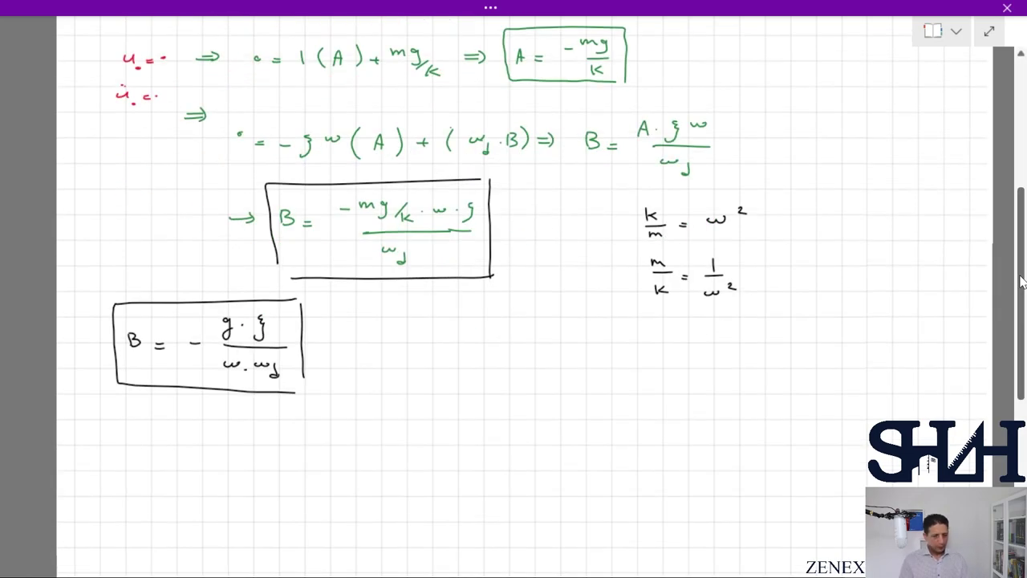
- Handwrite the start of the final response in red below the boxed B: u(t) = e^(−ξωt)[−mg/k·cos ω_d t
{"action": "left_click_drag", "start_coordinate": [107, 461], "coordinate": [126, 472]}
{"action": "mouse_move", "coordinate": [137, 457]}
{"action": "left_mouse_down"}
{"action": "mouse_move", "coordinate": [138, 472]}
{"action": "mouse_move", "coordinate": [143, 463]}
{"action": "left_mouse_up"}
{"action": "left_click_drag", "start_coordinate": [146, 456], "coordinate": [147, 474]}
{"action": "mouse_move", "coordinate": [152, 464]}
{"action": "left_mouse_down"}
{"action": "mouse_move", "coordinate": [195, 472]}
{"action": "mouse_move", "coordinate": [206, 440]}
{"action": "mouse_move", "coordinate": [215, 454]}
{"action": "mouse_move", "coordinate": [239, 441]}
{"action": "mouse_move", "coordinate": [253, 448]}
{"action": "left_mouse_up"}
{"action": "left_click", "coordinate": [184, 466]}
{"action": "left_click", "coordinate": [257, 444]}
{"action": "mouse_move", "coordinate": [248, 439]}
{"action": "left_mouse_down"}
{"action": "mouse_move", "coordinate": [259, 438]}
{"action": "mouse_move", "coordinate": [281, 496]}
{"action": "mouse_move", "coordinate": [300, 474]}
{"action": "mouse_move", "coordinate": [347, 480]}
{"action": "left_mouse_up"}
{"action": "left_click", "coordinate": [312, 463]}
{"action": "mouse_move", "coordinate": [329, 486]}
{"action": "left_mouse_down"}
{"action": "mouse_move", "coordinate": [329, 502]}
{"action": "mouse_move", "coordinate": [339, 502]}
{"action": "left_mouse_up"}
{"action": "left_click", "coordinate": [353, 476]}
{"action": "mouse_move", "coordinate": [375, 471]}
{"action": "left_mouse_down"}
{"action": "mouse_move", "coordinate": [417, 486]}
{"action": "mouse_move", "coordinate": [447, 466]}
{"action": "left_mouse_up"}
- Continue the response inside the bracket in red with the sine term −(g·ξ)/(ω·ω_d)·sin ω_d t
{"action": "mouse_move", "coordinate": [472, 475]}
{"action": "left_mouse_down"}
{"action": "mouse_move", "coordinate": [478, 487]}
{"action": "mouse_move", "coordinate": [495, 475]}
{"action": "mouse_move", "coordinate": [541, 482]}
{"action": "mouse_move", "coordinate": [505, 501]}
{"action": "left_mouse_up"}
{"action": "left_click", "coordinate": [523, 460]}
{"action": "left_click_drag", "start_coordinate": [512, 499], "coordinate": [533, 513]}
{"action": "left_click", "coordinate": [552, 486]}
{"action": "mouse_move", "coordinate": [584, 472]}
{"action": "left_mouse_down"}
{"action": "mouse_move", "coordinate": [571, 486]}
{"action": "mouse_move", "coordinate": [595, 485]}
{"action": "left_mouse_up"}
{"action": "left_click", "coordinate": [615, 479]}
{"action": "left_click_drag", "start_coordinate": [601, 478], "coordinate": [634, 488]}
{"action": "left_click_drag", "start_coordinate": [652, 464], "coordinate": [658, 484]}
{"action": "left_click_drag", "start_coordinate": [648, 472], "coordinate": [659, 470]}
- Complete the response in red after the closing bracket with the static term + mg/k
{"action": "left_click_drag", "start_coordinate": [689, 298], "coordinate": [700, 298]}
{"action": "mouse_move", "coordinate": [695, 292]}
{"action": "left_mouse_down"}
{"action": "mouse_move", "coordinate": [695, 306]}
{"action": "mouse_move", "coordinate": [743, 286]}
{"action": "mouse_move", "coordinate": [748, 295]}
{"action": "left_mouse_up"}
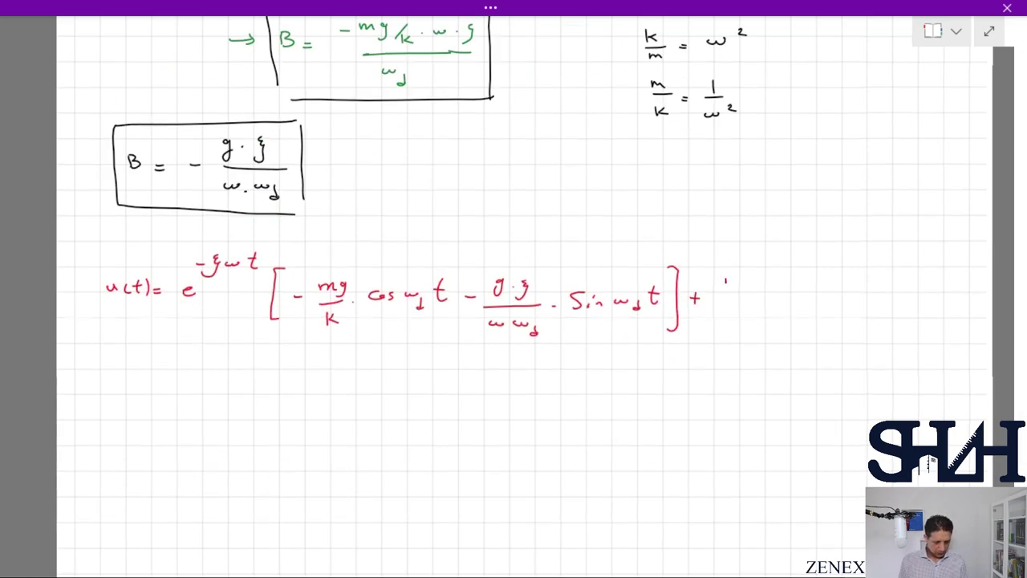
{"action": "left_click_drag", "start_coordinate": [725, 299], "coordinate": [754, 298]}
{"action": "left_click_drag", "start_coordinate": [734, 306], "coordinate": [735, 319]}
{"action": "left_click_drag", "start_coordinate": [745, 306], "coordinate": [739, 318]}
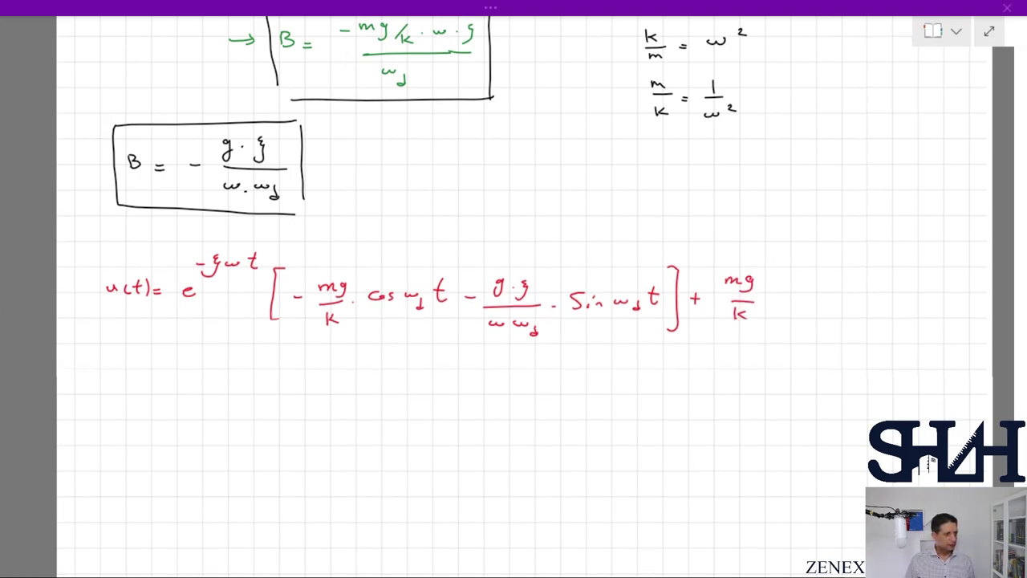
- Paste the image of the undamped solution u(t) = mg/k(1 − cos ωt) below the damped response and delete it again
{"action": "key", "text": "ctrl+v"}
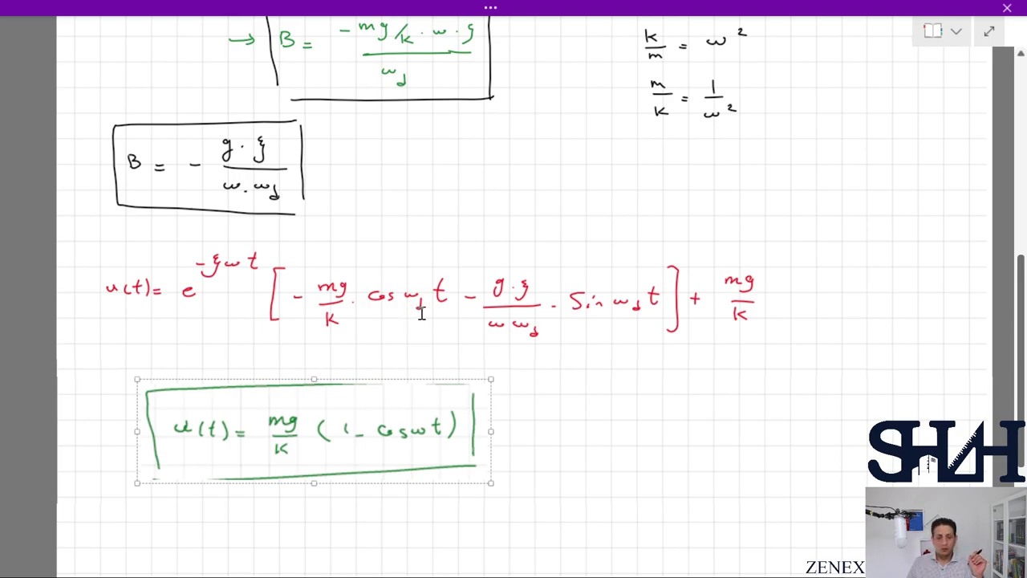
{"action": "right_click", "coordinate": [350, 419]}
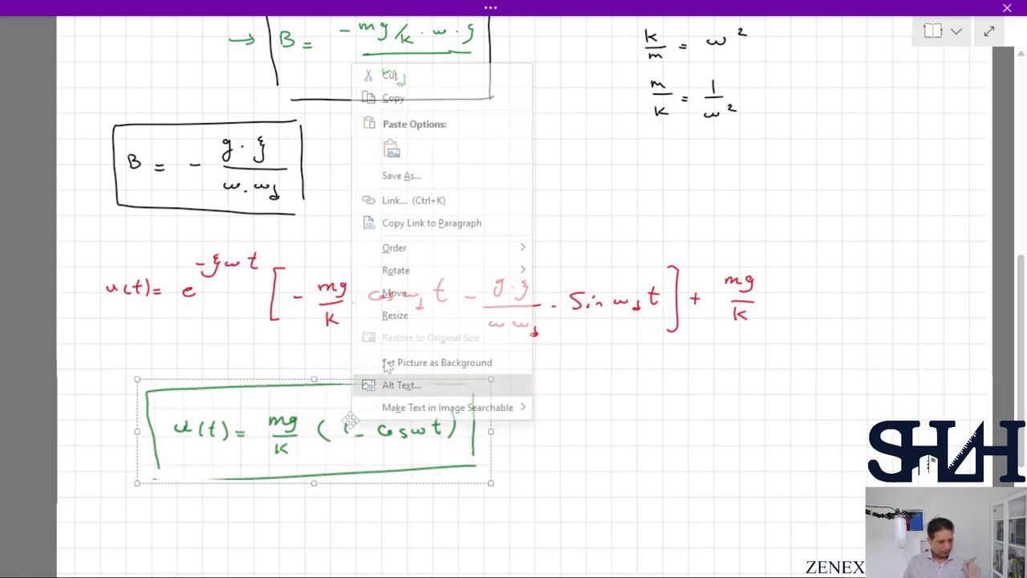
{"action": "left_click", "coordinate": [341, 399]}
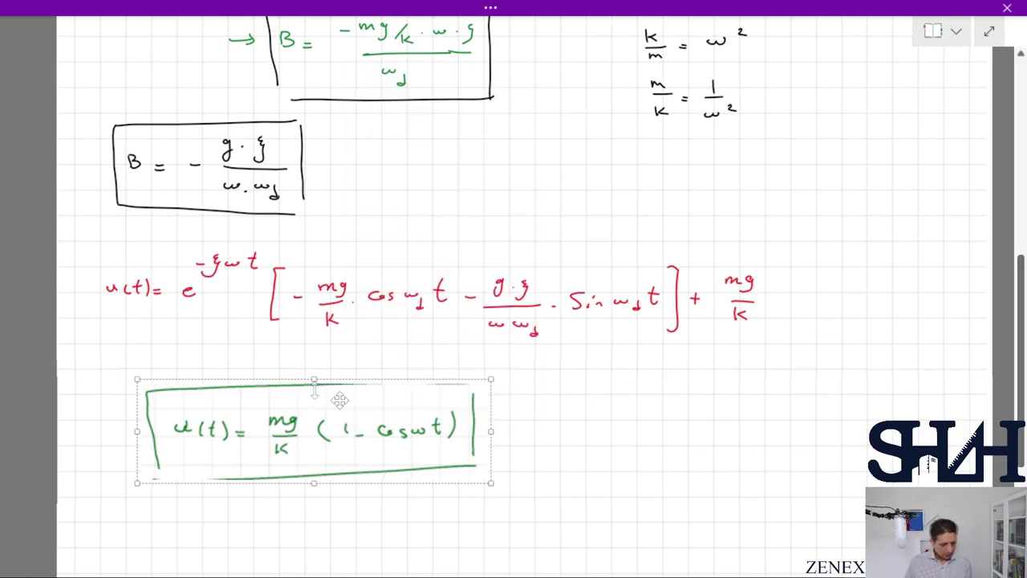
{"action": "key", "text": "Delete"}
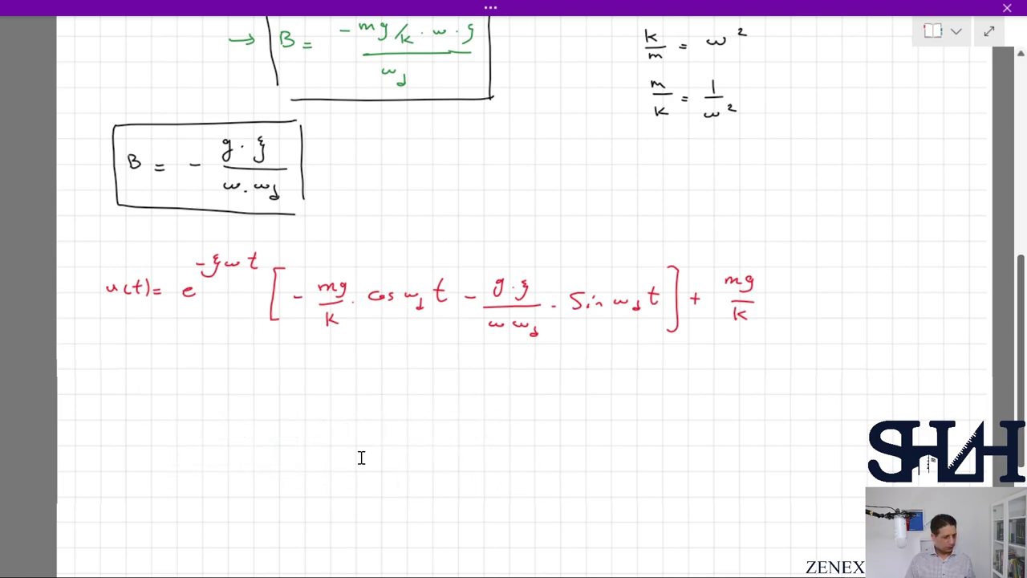
- Capture the handwritten u(t) equation as a screen clipping, switch to Mathcad Prime and place it in a new worksheet
{"action": "key", "text": "Print"}
{"action": "left_click_drag", "start_coordinate": [80, 225], "coordinate": [779, 383]}
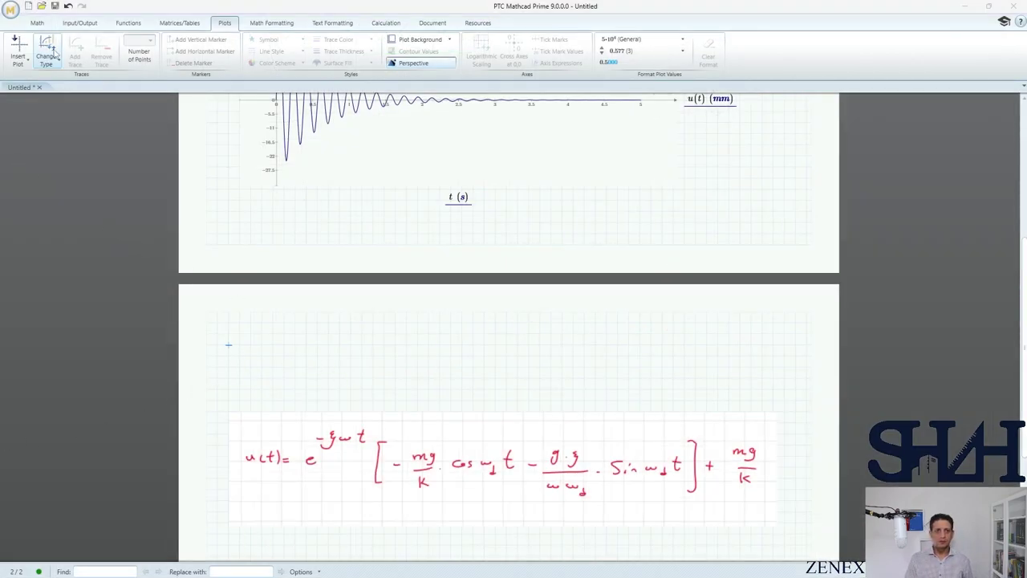
{"action": "left_click", "coordinate": [29, 7]}
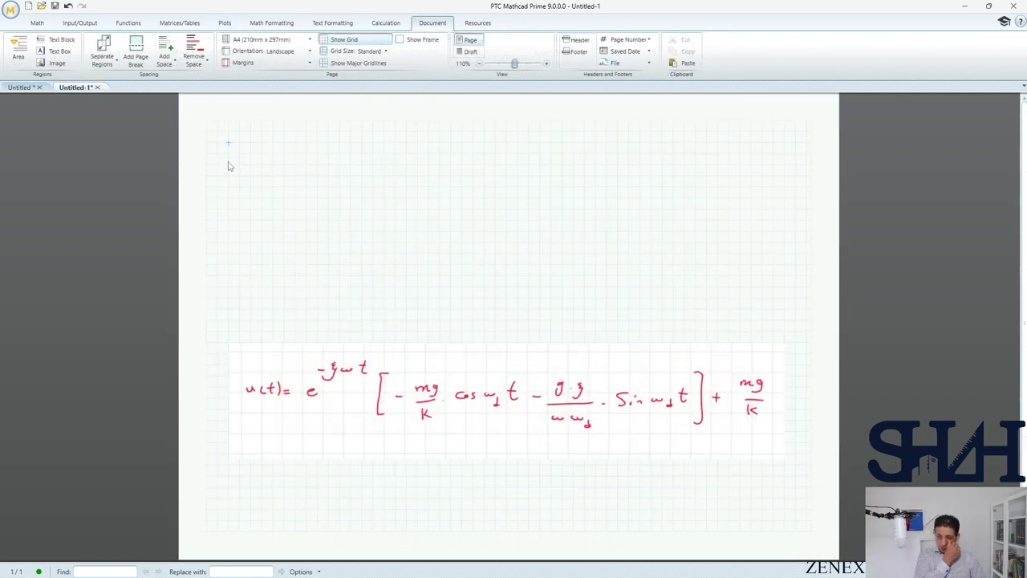
- Define E := 200 GPa and I := 36.92·10^6·mm^4 on the worksheet's first line
{"action": "type", "text": "E:=200"}
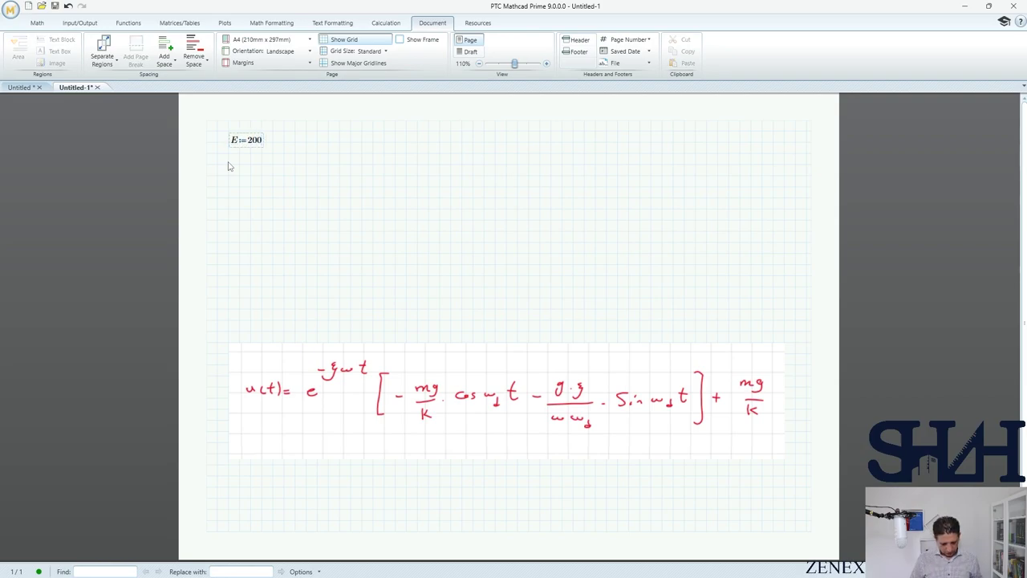
{"action": "type", "text": " GPa"}
{"action": "left_click", "coordinate": [316, 142]}
{"action": "type", "text": "I"}
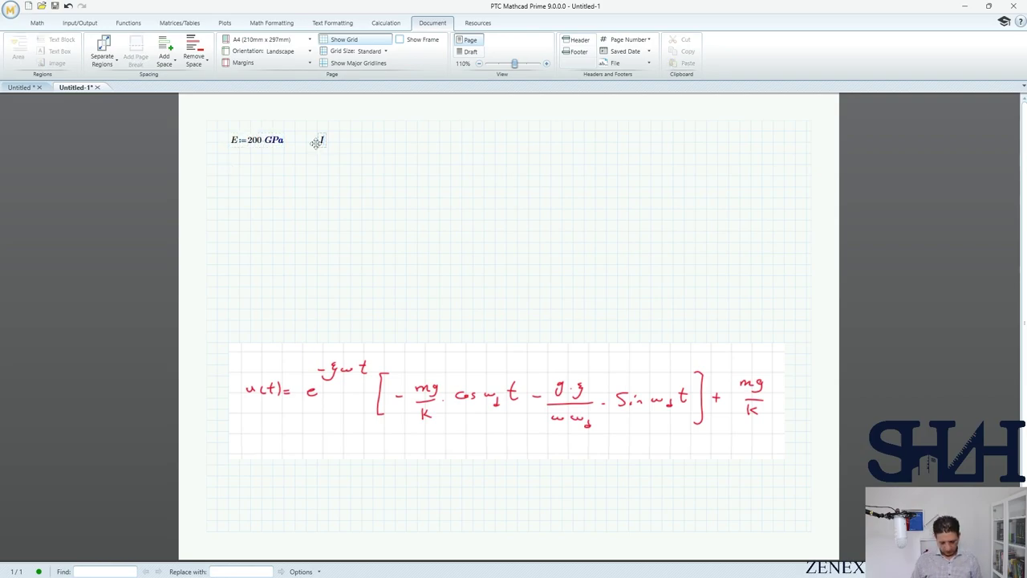
{"action": "type", "text": ":36."}
{"action": "type", "text": "92*10^6"}
{"action": "key", "text": "Right"}
{"action": "type", "text": "*mm^"}
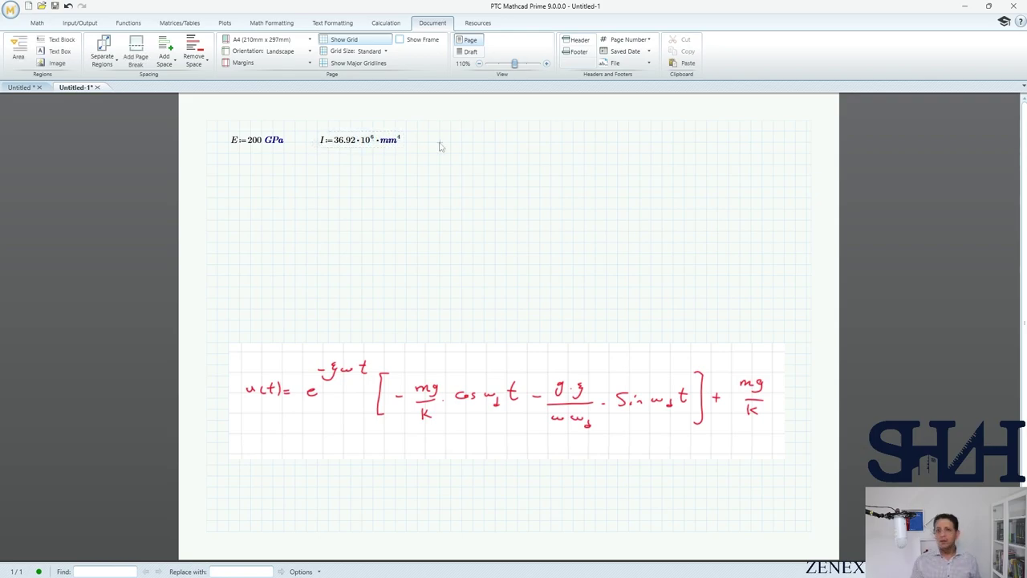
- Define the length l := 2 m and the mass M := 1 ton on the same line
{"action": "left_click", "coordinate": [441, 142]}
{"action": "type", "text": "L:2m"}
{"action": "left_click", "coordinate": [507, 146]}
{"action": "type", "text": "M:1ton"}
- Define the stiffness k := 3·E·I/l^3 on the second line and evaluate it in kN/m
{"action": "left_click", "coordinate": [230, 176]}
{"action": "type", "text": "k:"}
{"action": "type", "text": "3*E*"}
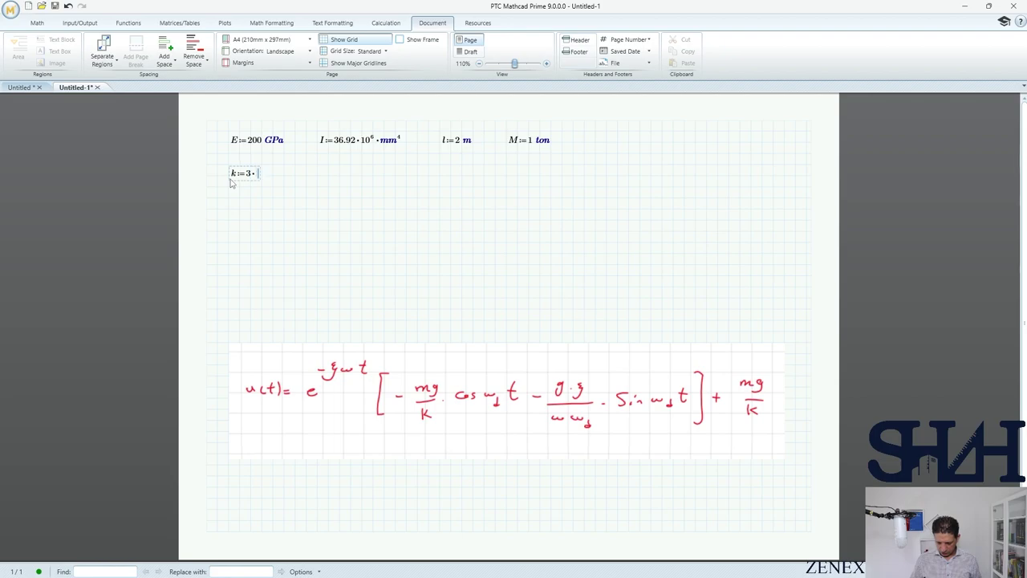
{"action": "type", "text": "I"}
{"action": "key", "text": "space"}
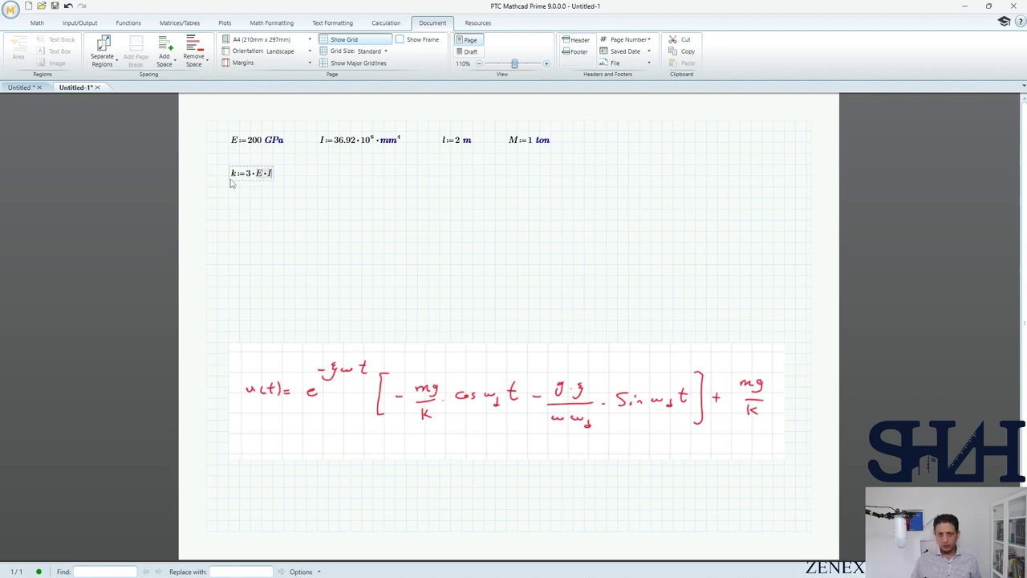
{"action": "type", "text": "/l^3"}
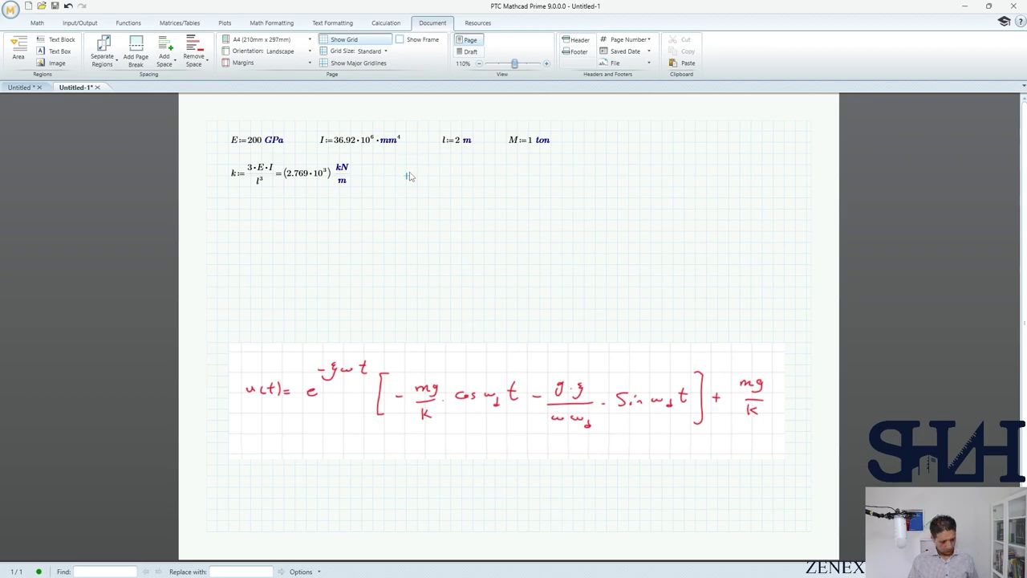
- Define the natural frequency w as the square root of k/M next to the stiffness and evaluate it in rad/s
{"action": "type", "text": "w:"}
{"action": "key", "text": "backslash"}
{"action": "type", "text": "k/M)=55.248 rad/s"}
- Define and evaluate the period T := 2·π/w in seconds and the frequency f := 1/T in Hz
{"action": "left_click", "coordinate": [552, 181]}
{"action": "type", "text": "T:="}
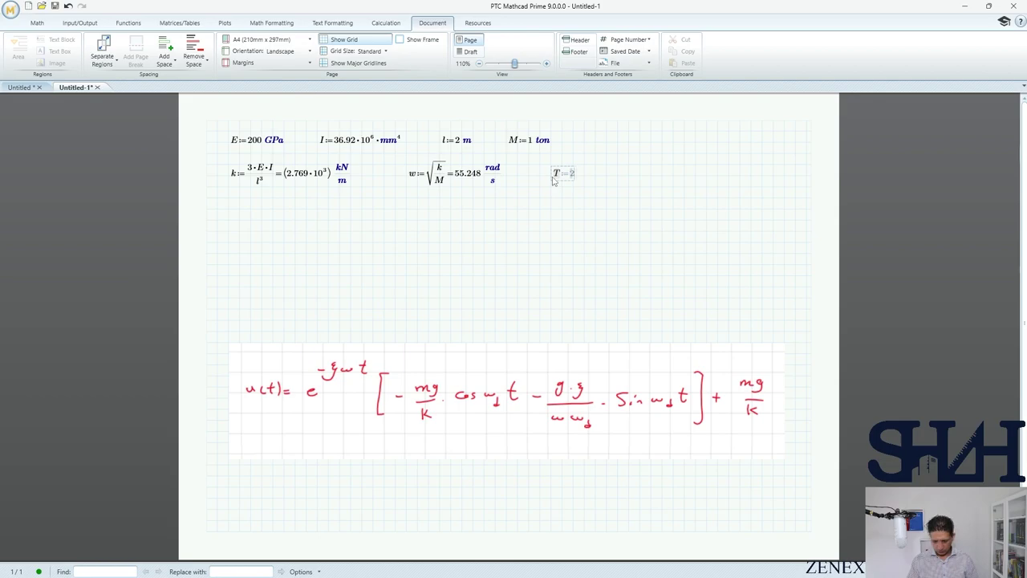
{"action": "key", "text": "space"}
{"action": "key", "text": "space"}
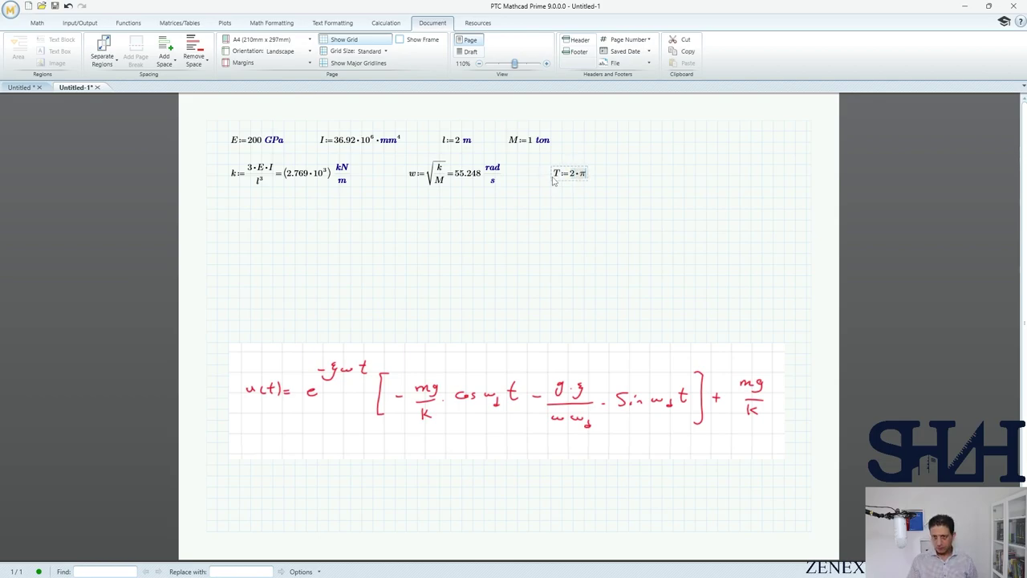
{"action": "type", "text": "/w=0.114 s"}
{"action": "left_click", "coordinate": [666, 175]}
{"action": "type", "text": "f:1/T=8.793·1/s"}
{"action": "left_click", "coordinate": [724, 181]}
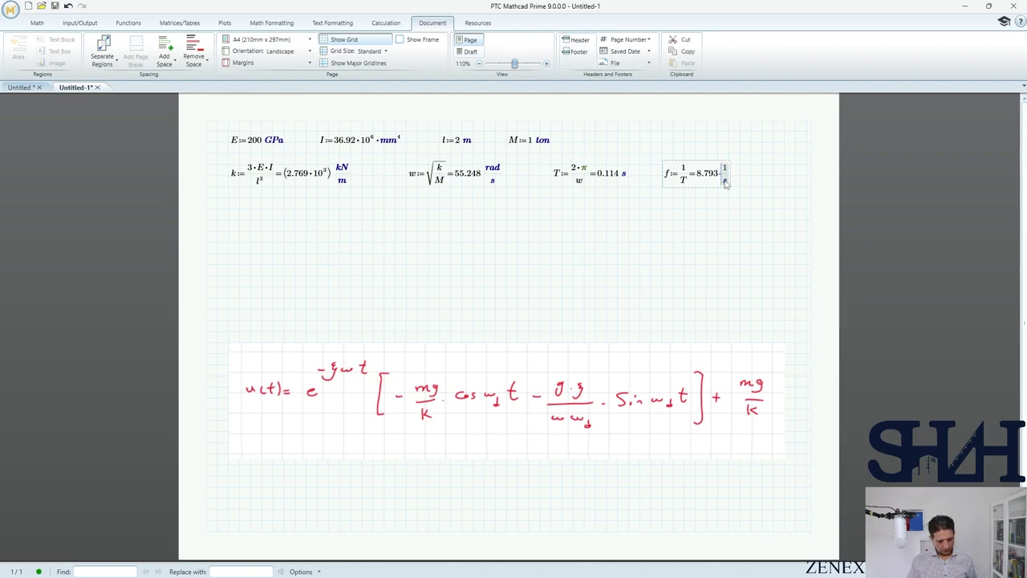
{"action": "type", "text": "Hz"}
- Define the damping ratio ξ := 0.05 and the damped frequency w_d := w·√(1−ξ^2), evaluated in rad/s
{"action": "left_click", "coordinate": [232, 217]}
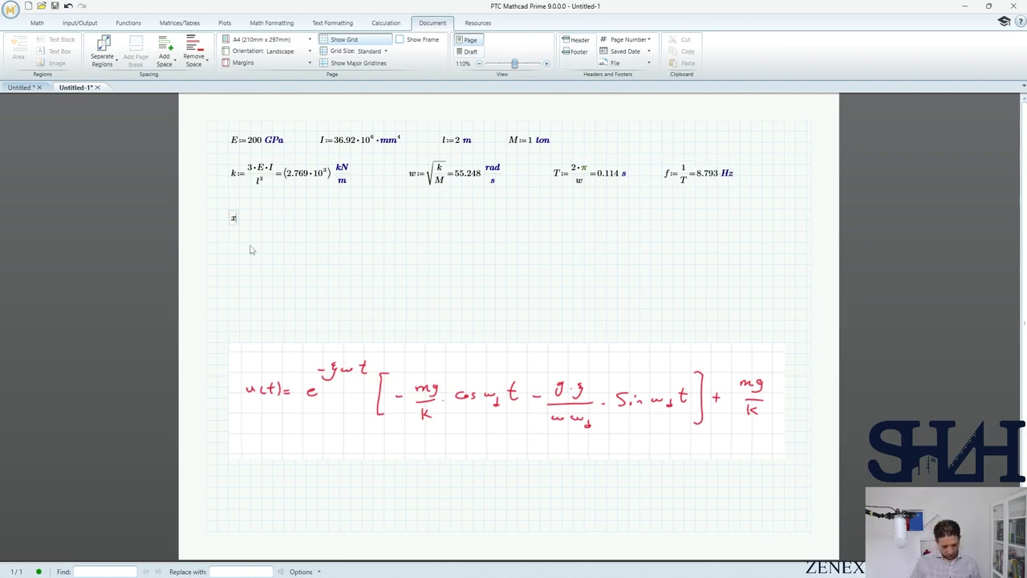
{"action": "type", "text": "ξ:=0.05"}
{"action": "left_click", "coordinate": [319, 221]}
{"action": "type", "text": "w"}
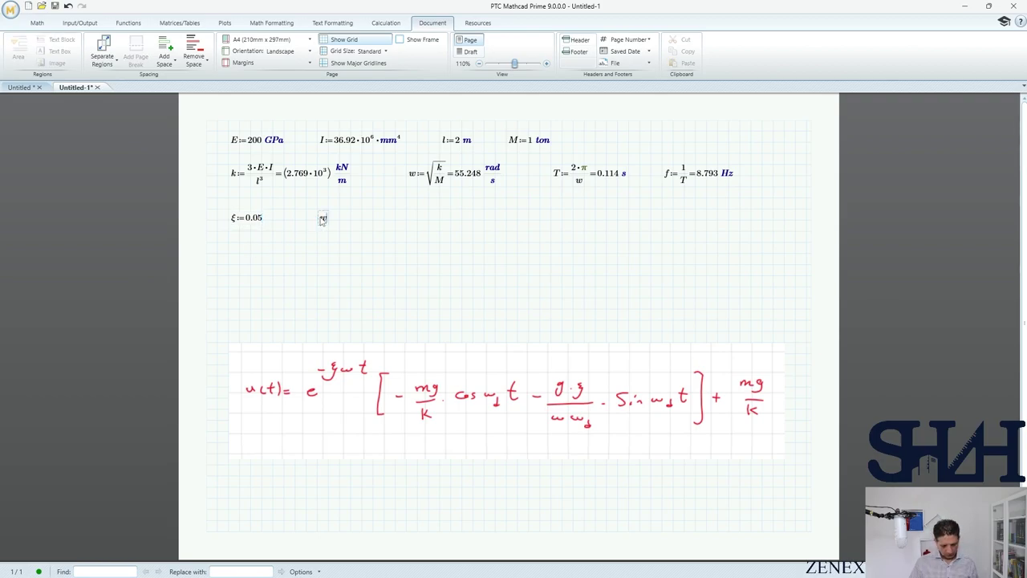
{"action": "type", "text": "w"}
{"action": "type", "text": "*\\1-"}
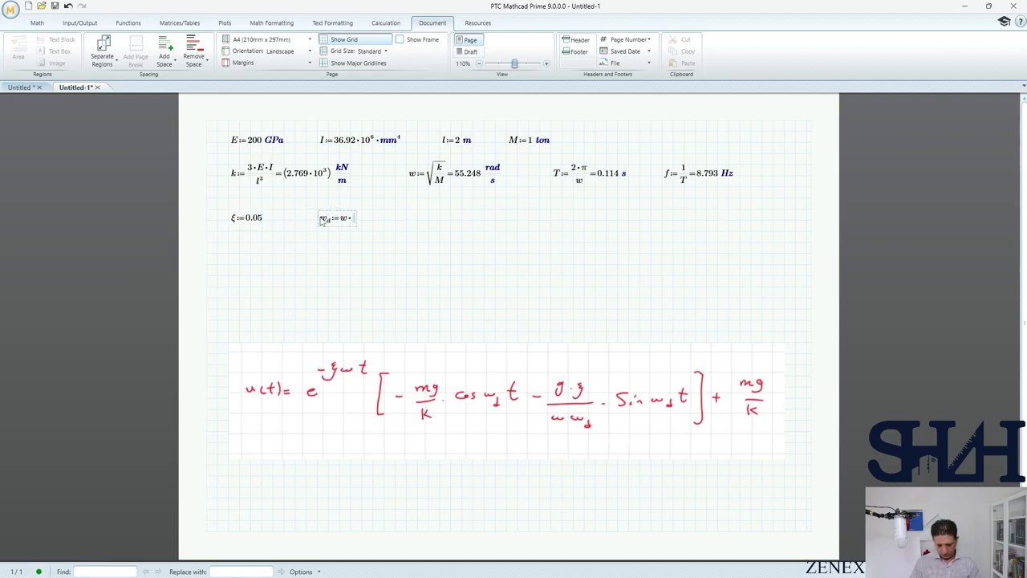
{"action": "type", "text": "z"}
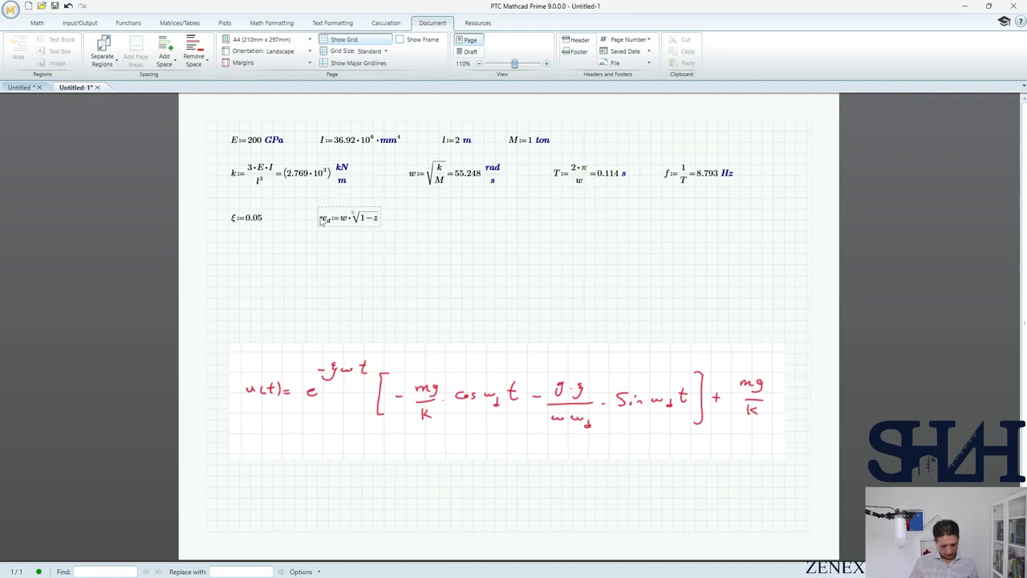
{"action": "type", "text": "^2="}
{"action": "left_click", "coordinate": [474, 242]}
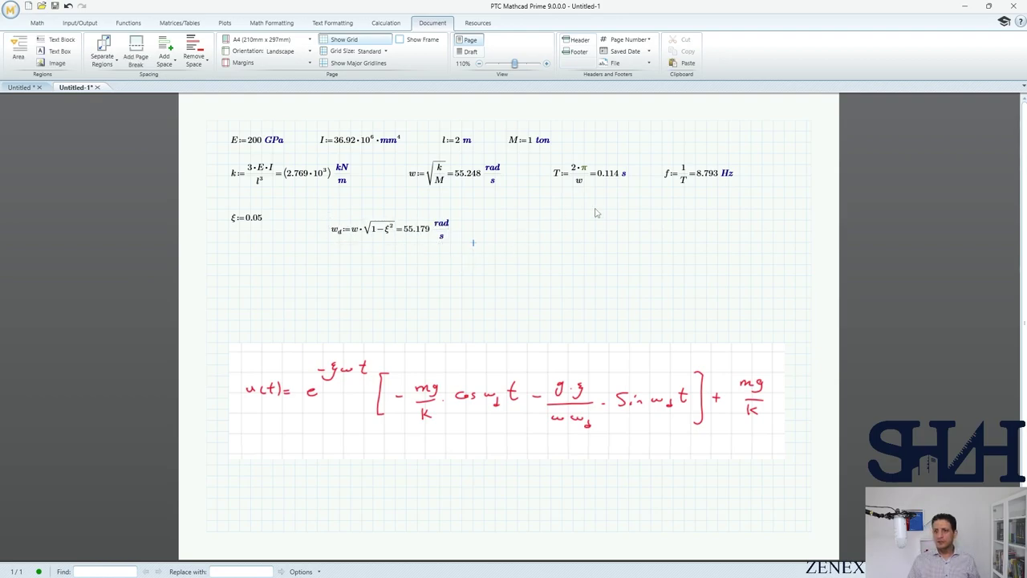
- Copy the damped u(t) definition from the earlier Untitled worksheet and paste it below w_d in the new one
{"action": "left_click", "coordinate": [231, 276]}
{"action": "type", "text": "u(t"}
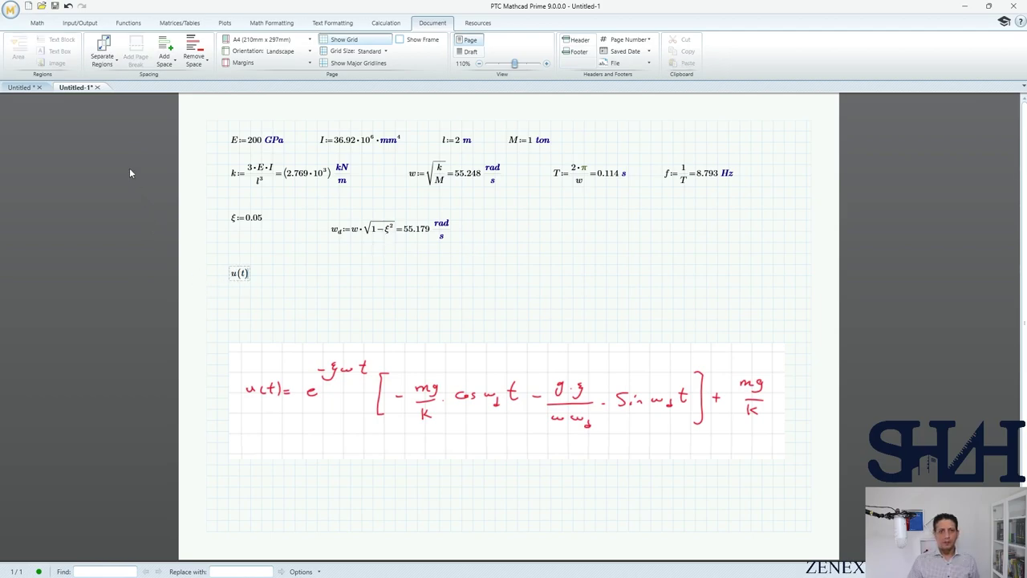
{"action": "scroll", "coordinate": [378, 241], "scroll_direction": "up", "scroll_amount": 1}
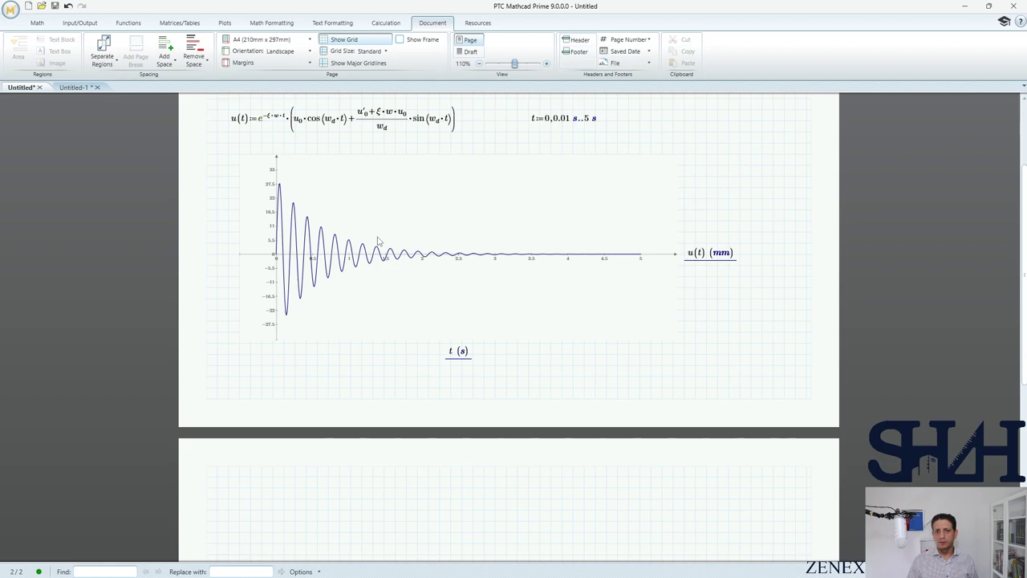
{"action": "scroll", "coordinate": [378, 240], "scroll_direction": "up", "scroll_amount": 2}
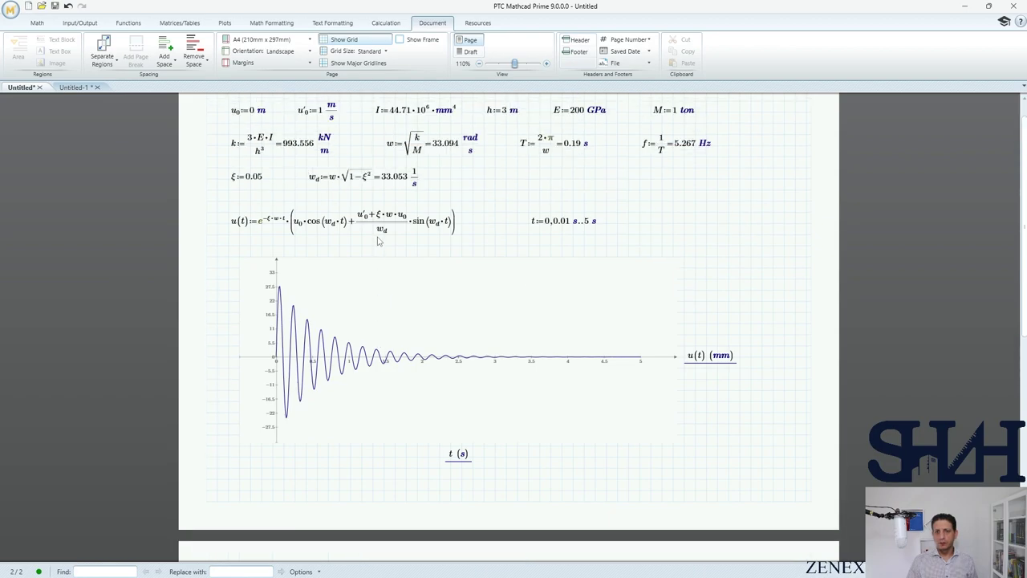
{"action": "left_click_drag", "start_coordinate": [470, 206], "coordinate": [381, 249]}
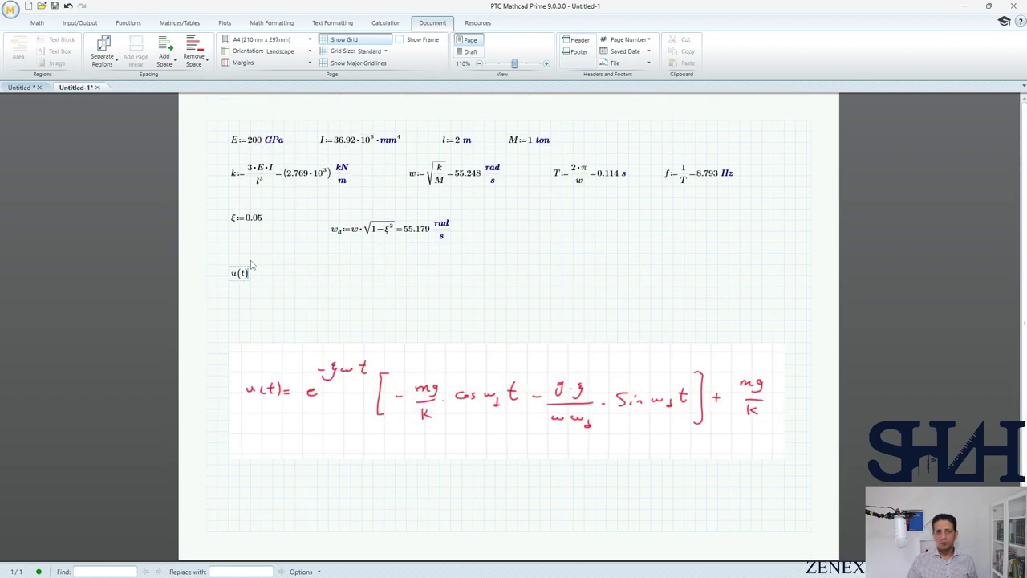
{"action": "left_click_drag", "start_coordinate": [253, 264], "coordinate": [231, 282]}
{"action": "key", "text": "Delete"}
{"action": "key", "text": "ctrl+v"}
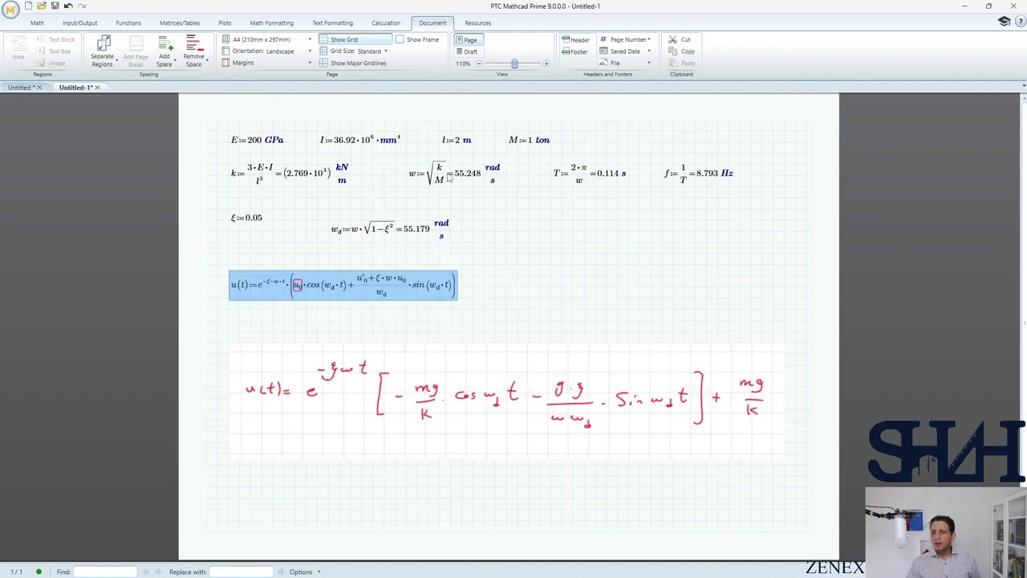
- In the pasted u(t) definition, replace the u0 coefficient of the cosine term with −M·g/k
{"action": "left_click", "coordinate": [297, 287]}
{"action": "type", "text": "-"}
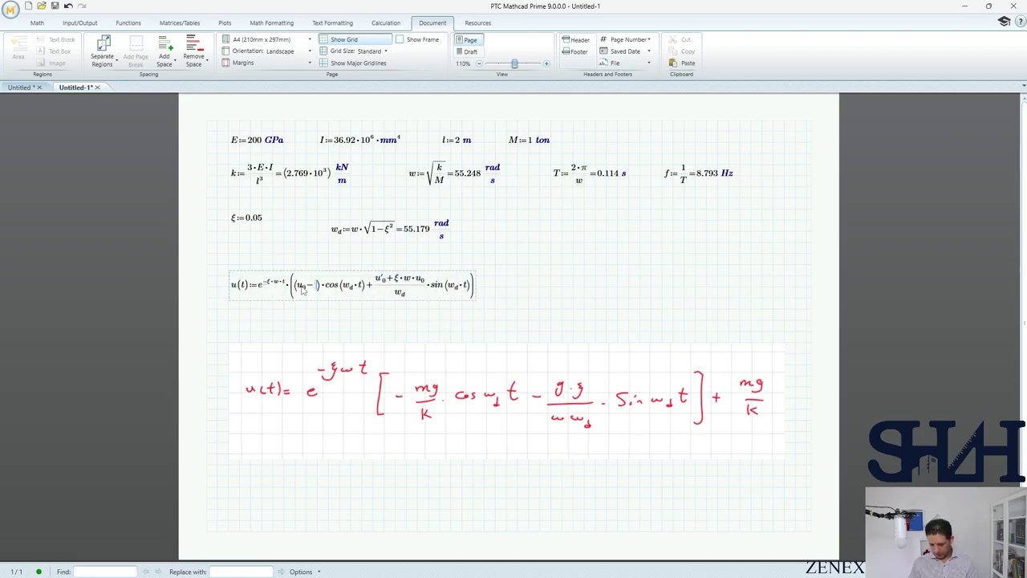
{"action": "key", "text": "BackSpace"}
{"action": "key", "text": "BackSpace"}
{"action": "key", "text": "BackSpace"}
{"action": "type", "text": "-"}
{"action": "type", "text": "M*g"}
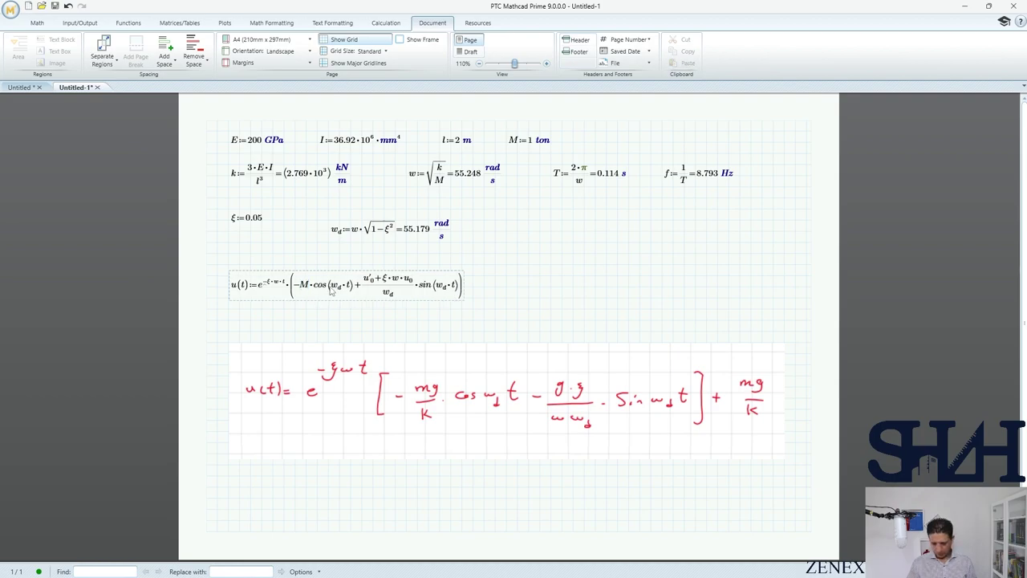
{"action": "key", "text": "space"}
{"action": "type", "text": "/k"}
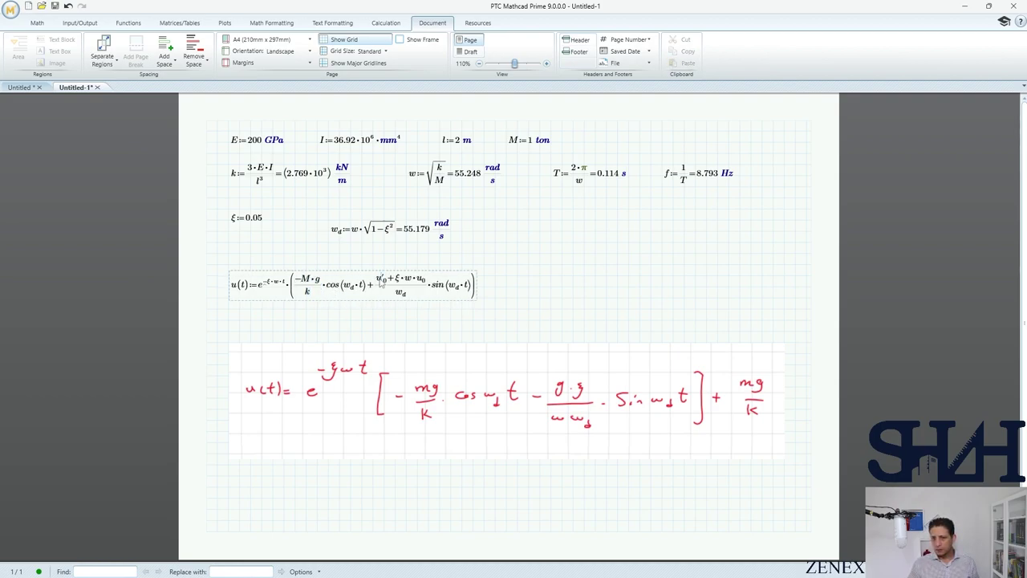
- Change the sine term of u(t) to be subtracted, with the coefficient g·ξ/(w·w_d)
{"action": "left_click", "coordinate": [370, 286]}
{"action": "key", "text": "BackSpace"}
{"action": "type", "text": "-"}
{"action": "left_click_drag", "start_coordinate": [378, 278], "coordinate": [422, 282]}
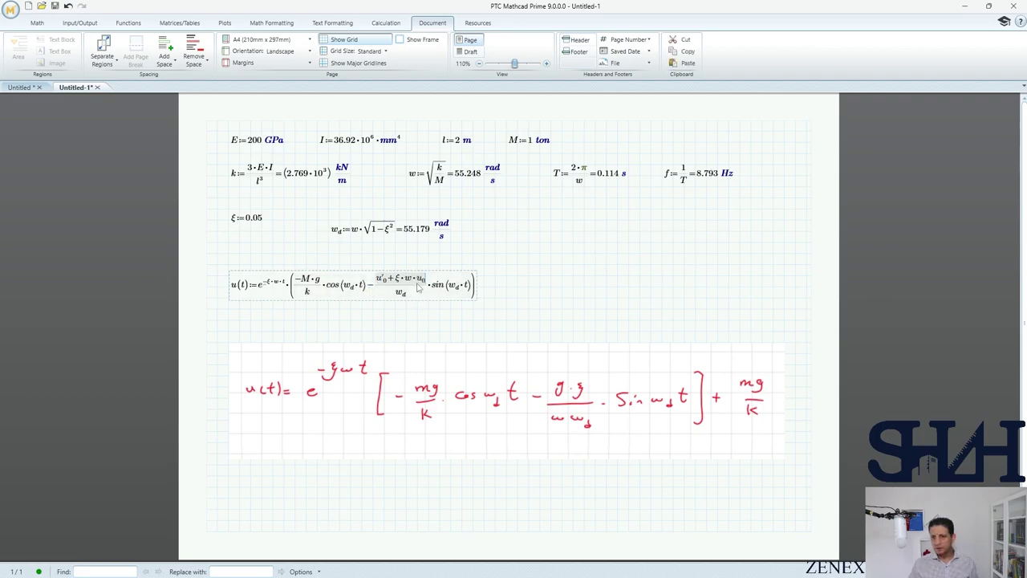
{"action": "type", "text": "g*x"}
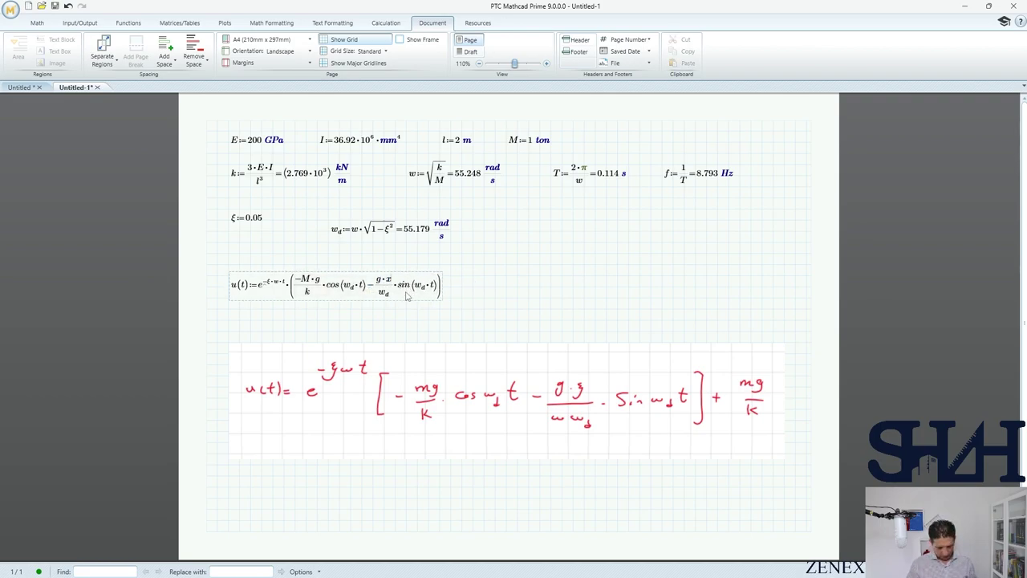
{"action": "key", "text": "ctrl+g"}
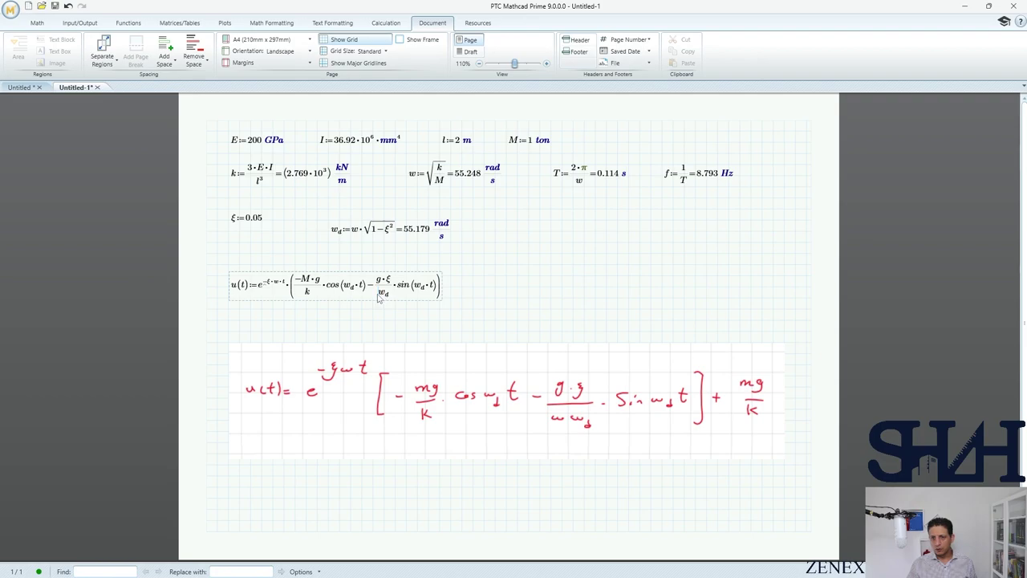
{"action": "left_click", "coordinate": [381, 295]}
{"action": "type", "text": "w*"}
- Add the static term + M·g/k after the bracketed expression in the u(t) definition
{"action": "left_click", "coordinate": [447, 285]}
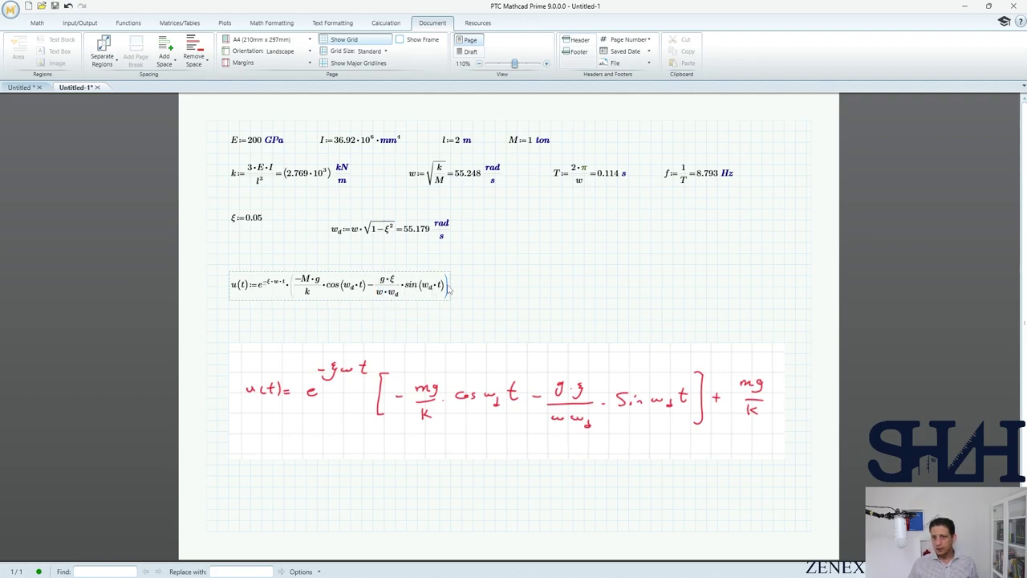
{"action": "key", "text": "space"}
{"action": "key", "text": "space"}
{"action": "type", "text": "+"}
{"action": "type", "text": "M*g"}
{"action": "key", "text": "space"}
{"action": "type", "text": "/"}
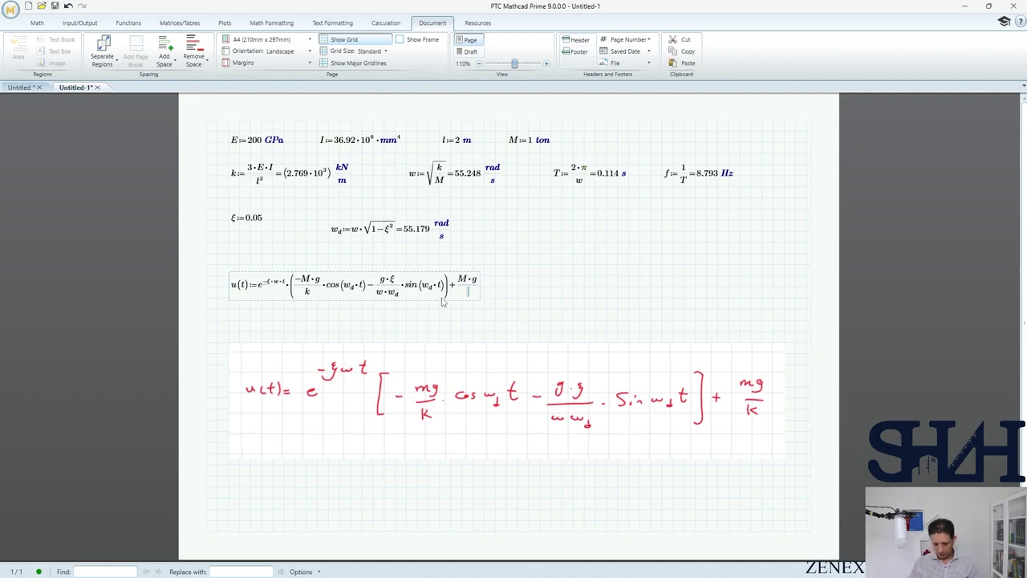
{"action": "type", "text": "k"}
{"action": "left_click", "coordinate": [240, 331]}
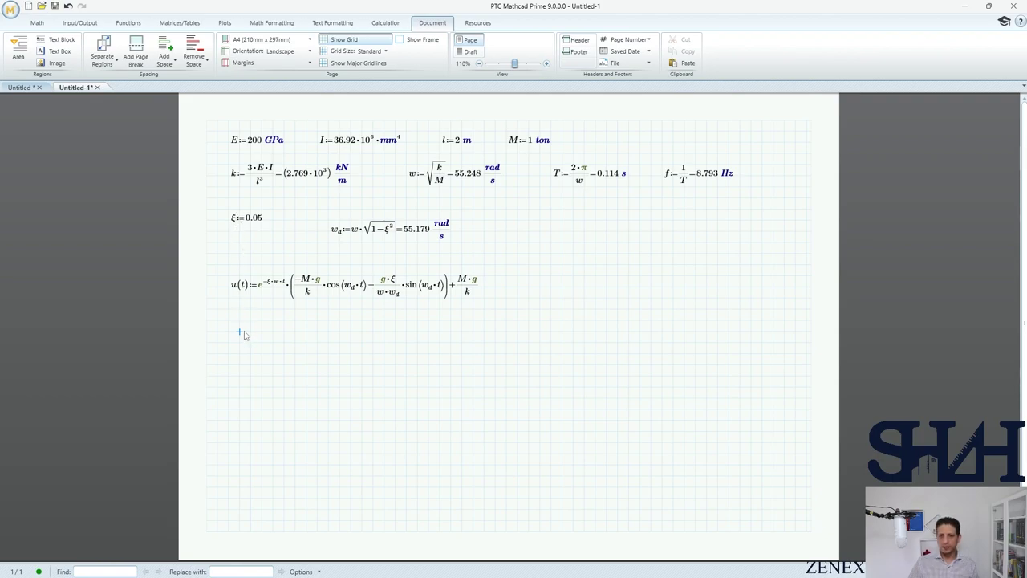
- Delete the ξ definition and turn w_d into a function w_d(ξ) := w·√(1−ξ^2) without a numeric evaluation
{"action": "left_click_drag", "start_coordinate": [286, 210], "coordinate": [239, 242]}
{"action": "key", "text": "Delete"}
{"action": "left_click", "coordinate": [341, 232]}
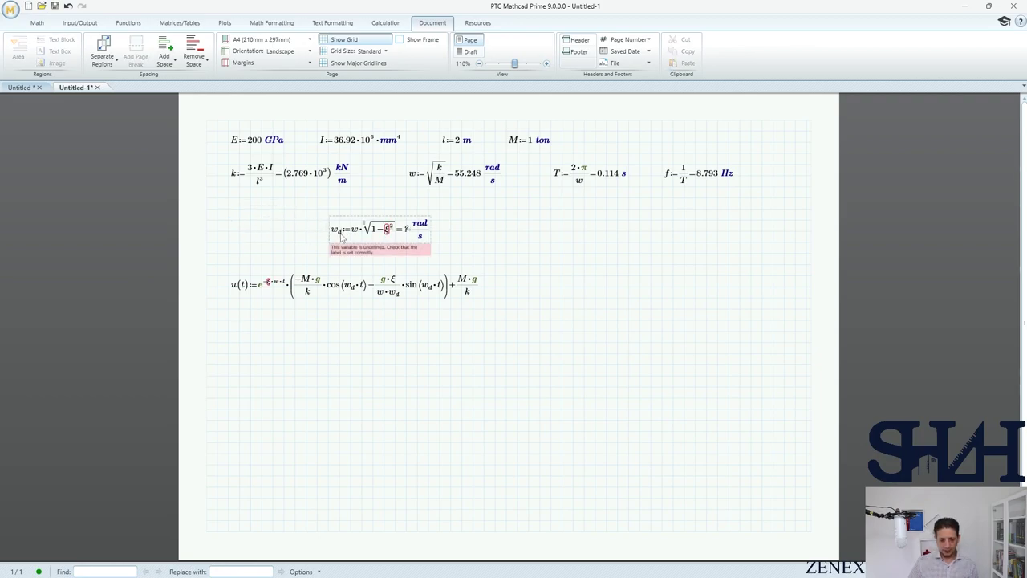
{"action": "type", "text": "("}
{"action": "type", "text": "x"}
{"action": "key", "text": "ctrl+g"}
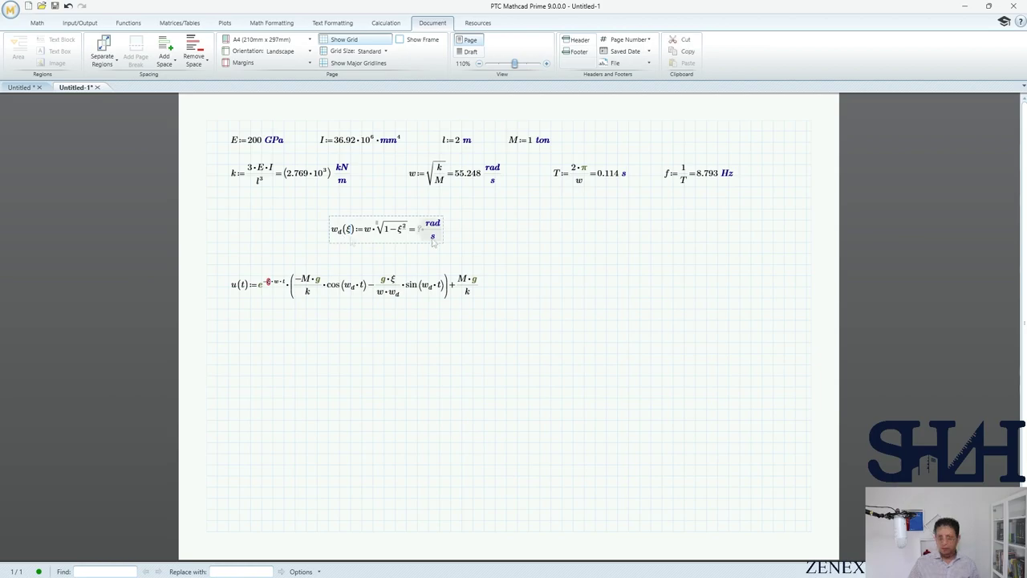
{"action": "left_click", "coordinate": [441, 230]}
{"action": "left_click", "coordinate": [451, 231]}
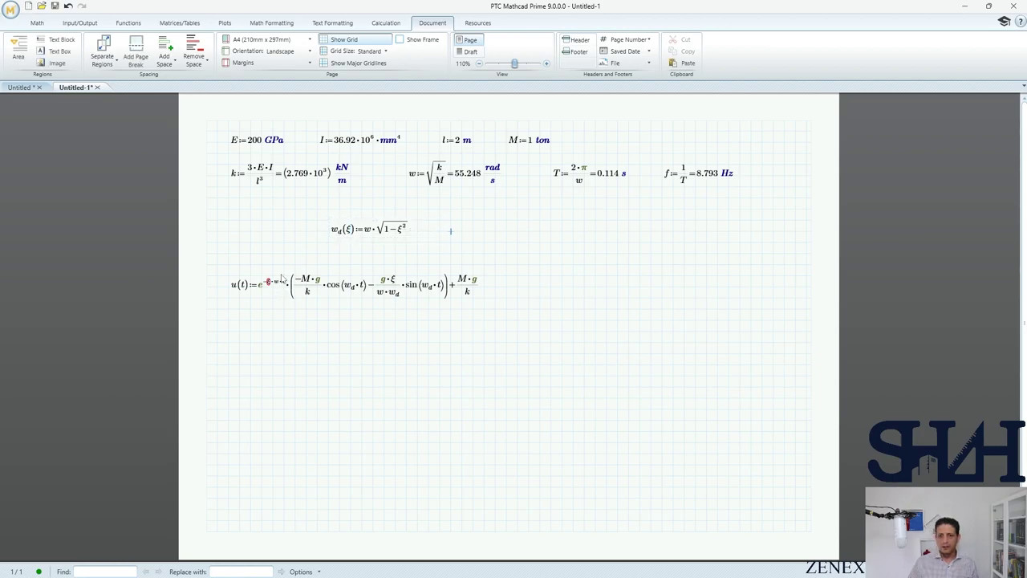
- Make the response a function u(t,ξ) and replace w_d with w_d(ξ) in the cosine, the denominator and the sine
{"action": "left_click", "coordinate": [246, 289]}
{"action": "type", "text": ",x"}
{"action": "key", "text": "ctrl+g"}
{"action": "left_click", "coordinate": [363, 293]}
{"action": "type", "text": "(x"}
{"action": "key", "text": "ctrl+g"}
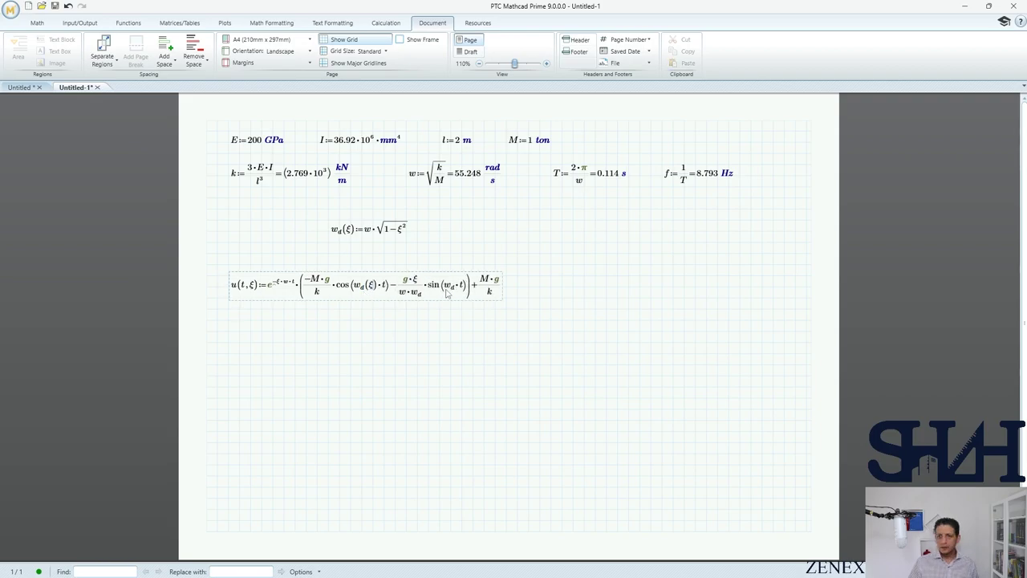
{"action": "left_click", "coordinate": [418, 294]}
{"action": "type", "text": "(x"}
{"action": "key", "text": "ctrl+g"}
{"action": "left_click", "coordinate": [450, 286]}
{"action": "type", "text": "(x"}
{"action": "key", "text": "ctrl+g"}
- Insert an XY plot below the u(t,ξ) definition with the traces u(t,0) and u(t,0.05) against t
{"action": "left_click", "coordinate": [238, 343]}
{"action": "left_click", "coordinate": [224, 23]}
{"action": "left_click", "coordinate": [17, 56]}
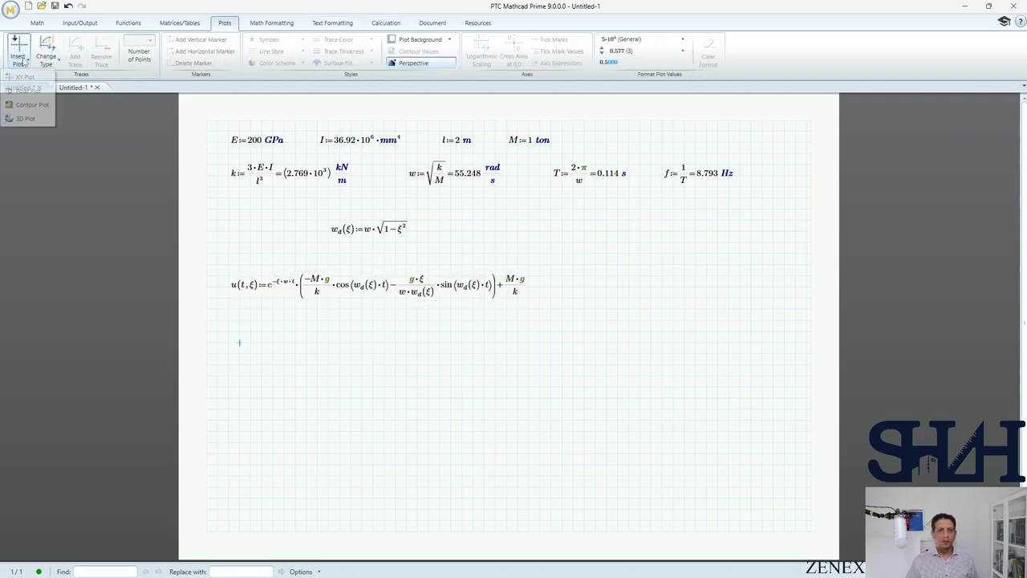
{"action": "left_click", "coordinate": [24, 76]}
{"action": "type", "text": "u(t,"}
{"action": "type", "text": "0"}
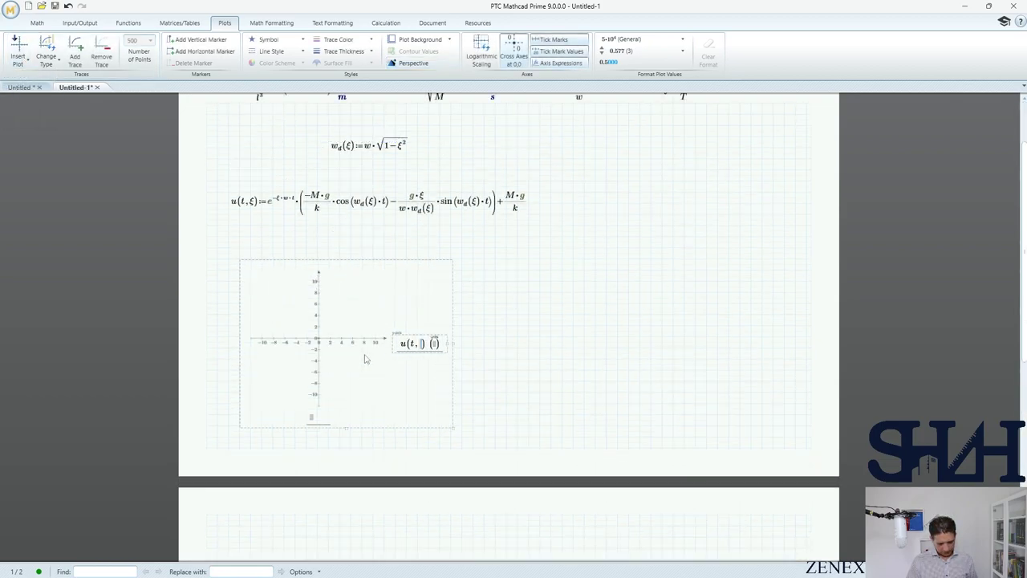
{"action": "key", "text": "comma"}
{"action": "type", "text": "u(t,0.05"}
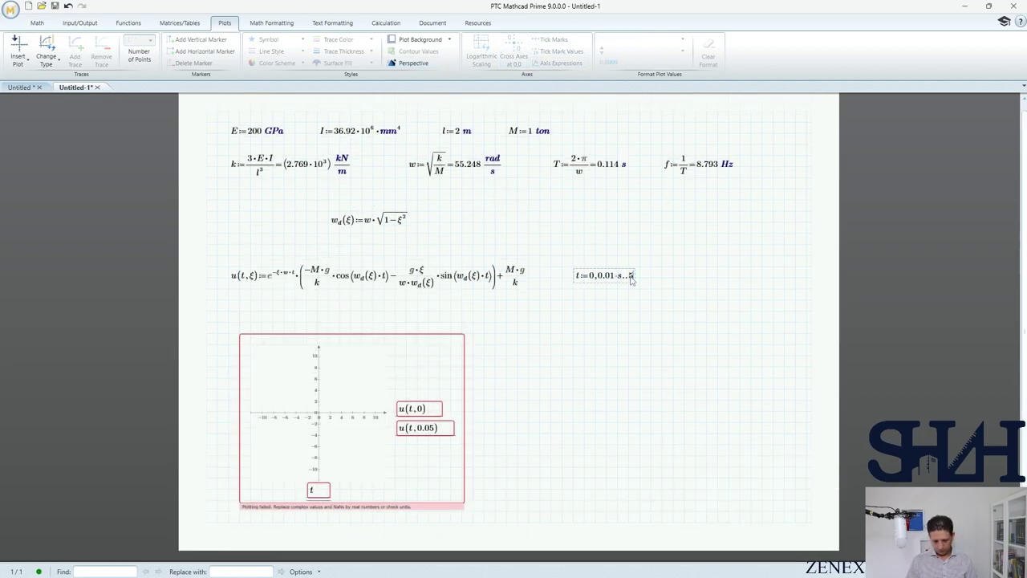
- Define the time range t := 0, 0.01 s .. 2 s next to the u(t,ξ) definition
{"action": "type", "text": "*s"}
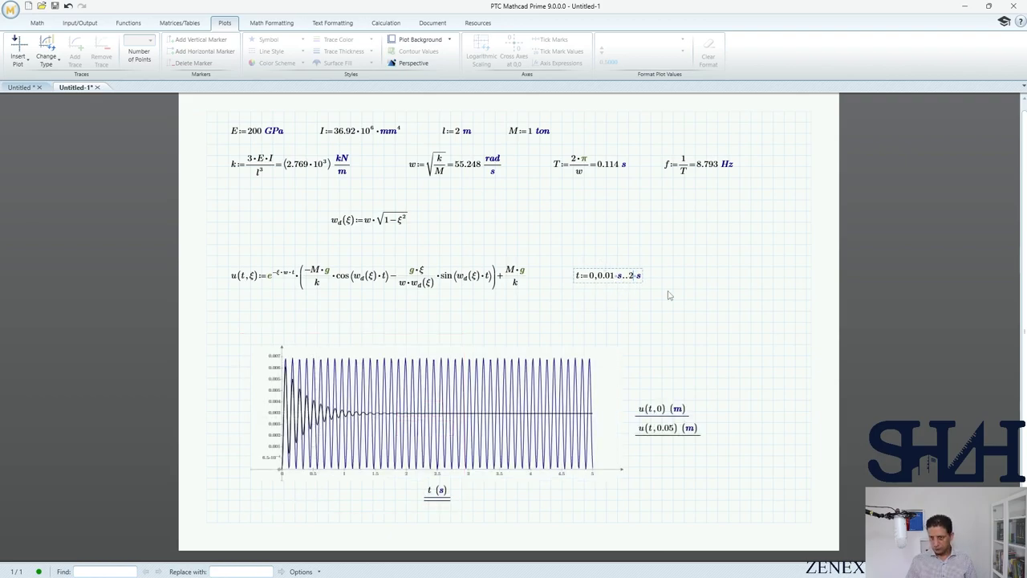
{"action": "left_click", "coordinate": [669, 295]}
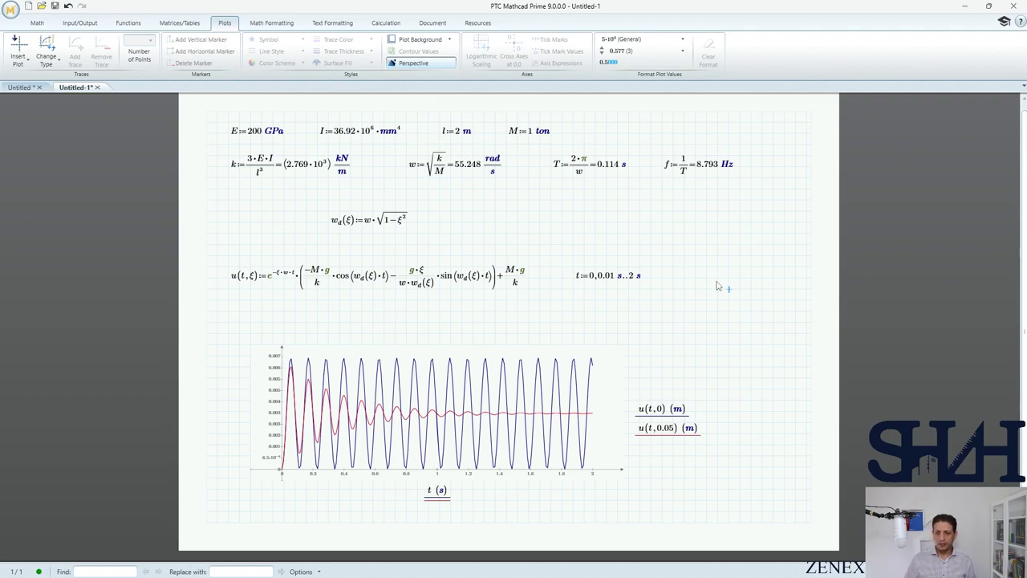
- Set the units of both plot traces, u(t,0) and u(t,0.05), to mm
{"action": "left_click", "coordinate": [686, 411]}
{"action": "type", "text": "m"}
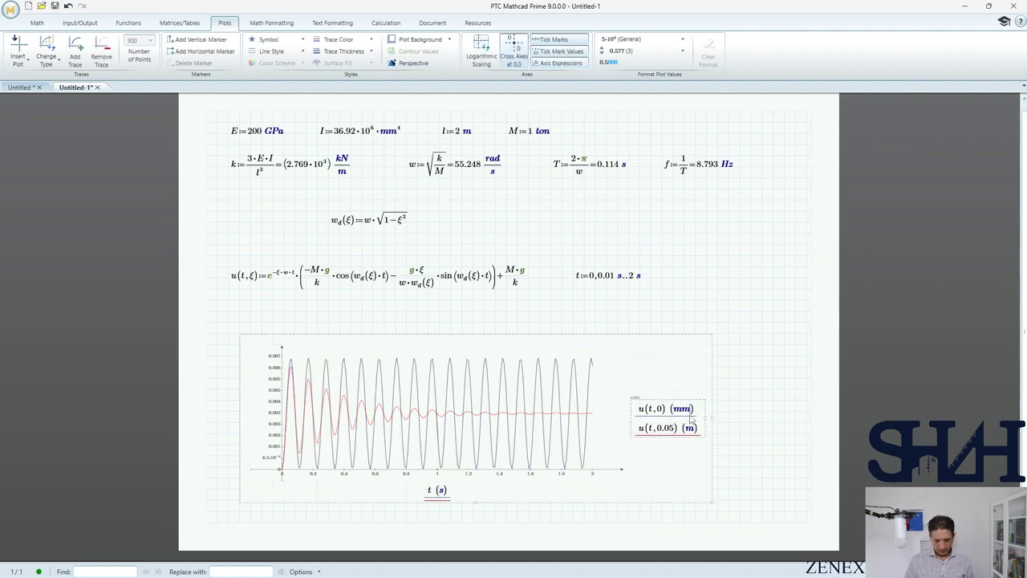
{"action": "left_click", "coordinate": [239, 383]}
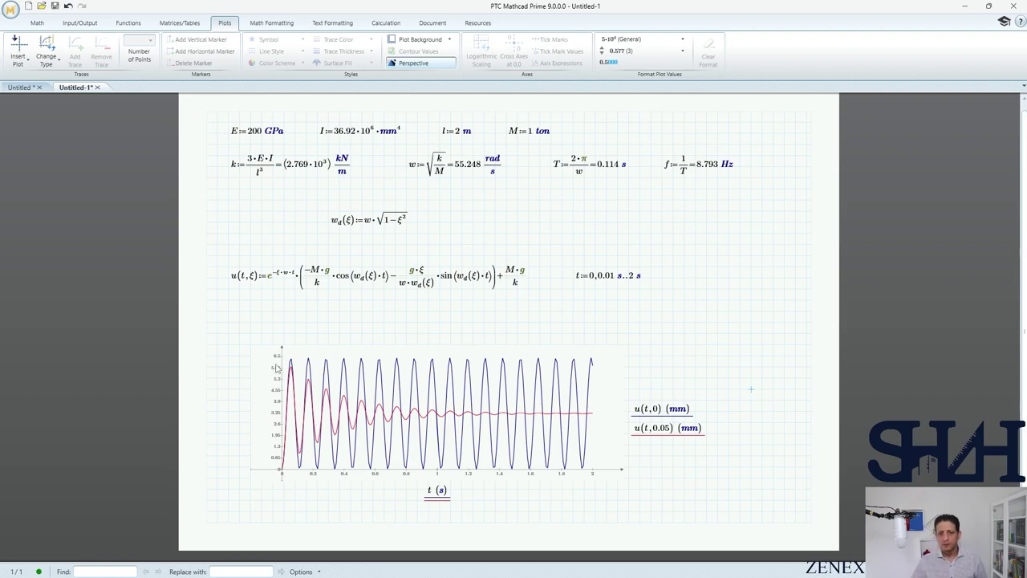